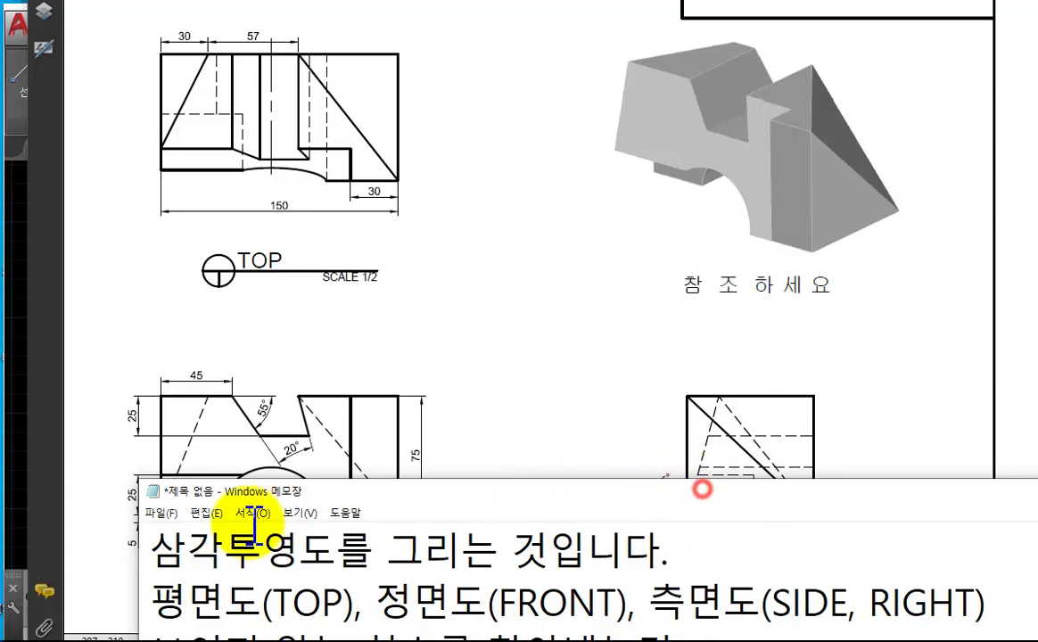
- Insert the word "다른" before "뷰에" in the ※ line of the notes, and minimize the notes
{"action": "left_click_drag", "start_coordinate": [306, 490], "coordinate": [304, 481]}
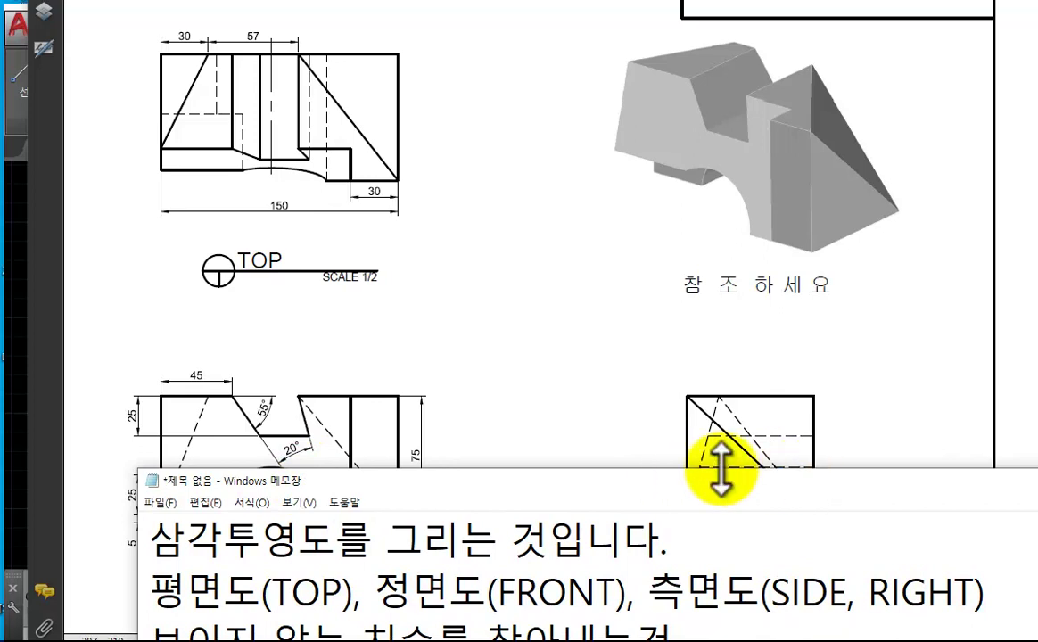
{"action": "left_click_drag", "start_coordinate": [831, 482], "coordinate": [743, 154]}
{"action": "left_click_drag", "start_coordinate": [114, 375], "coordinate": [742, 388]}
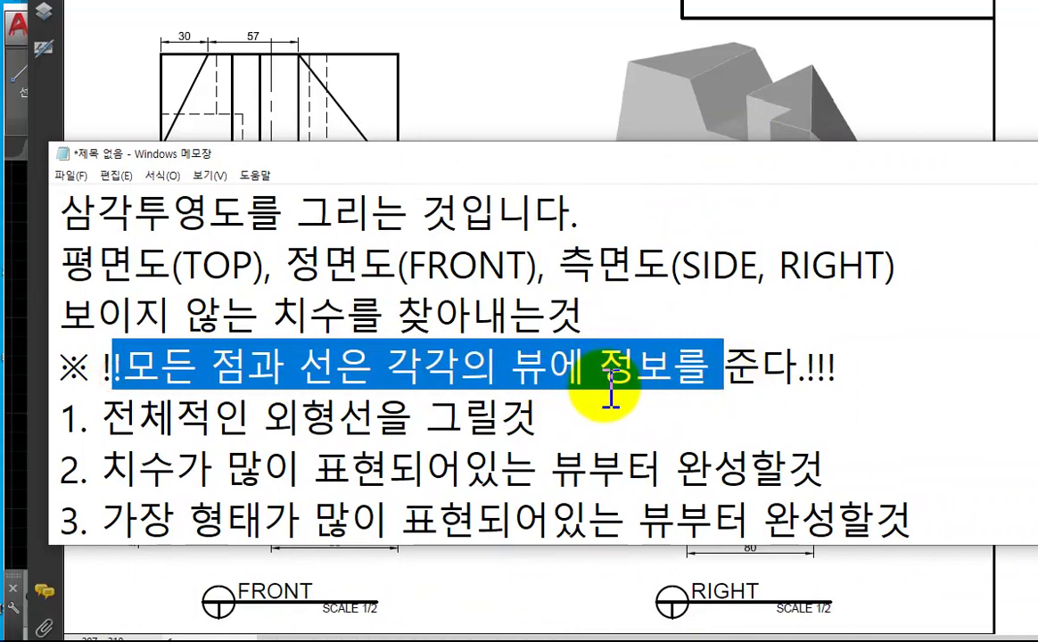
{"action": "left_click", "coordinate": [462, 374]}
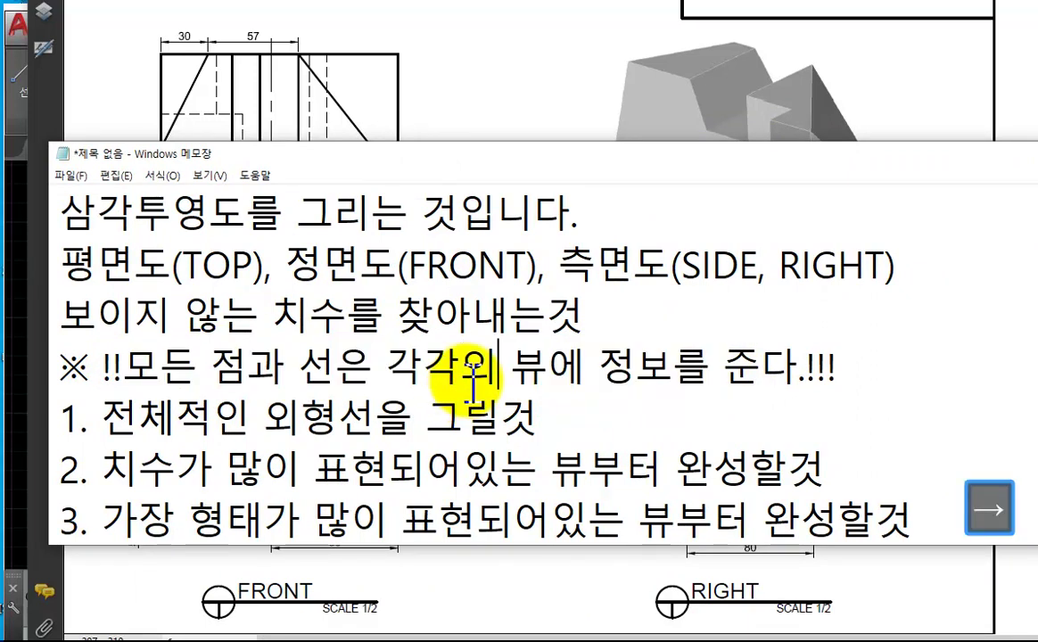
{"action": "type", "text": "다른"}
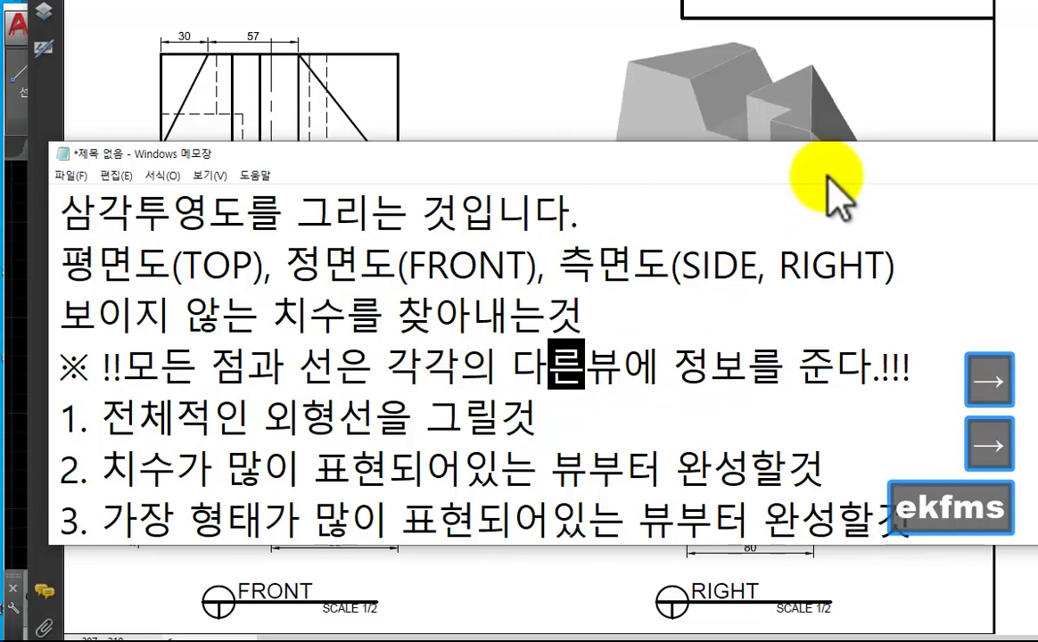
{"action": "left_click_drag", "start_coordinate": [816, 161], "coordinate": [805, 165]}
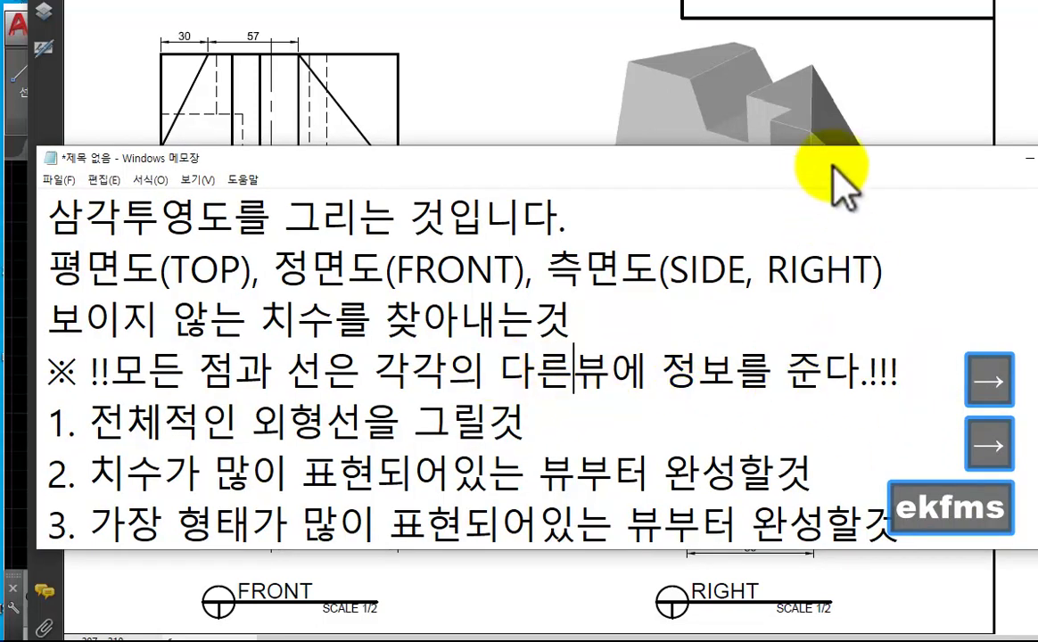
{"action": "left_click", "coordinate": [1030, 157]}
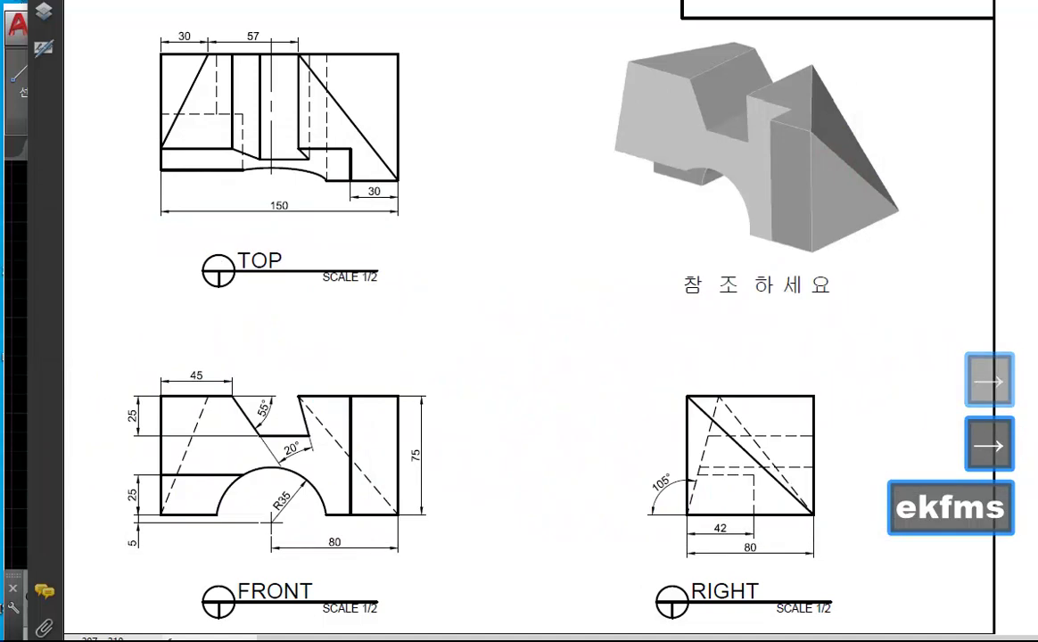
- Add the line "이것만 알면 다른것은 어려울게 별로 없음!" below the ※ line of the notes
{"action": "left_click", "coordinate": [970, 371]}
{"action": "key", "text": "Return"}
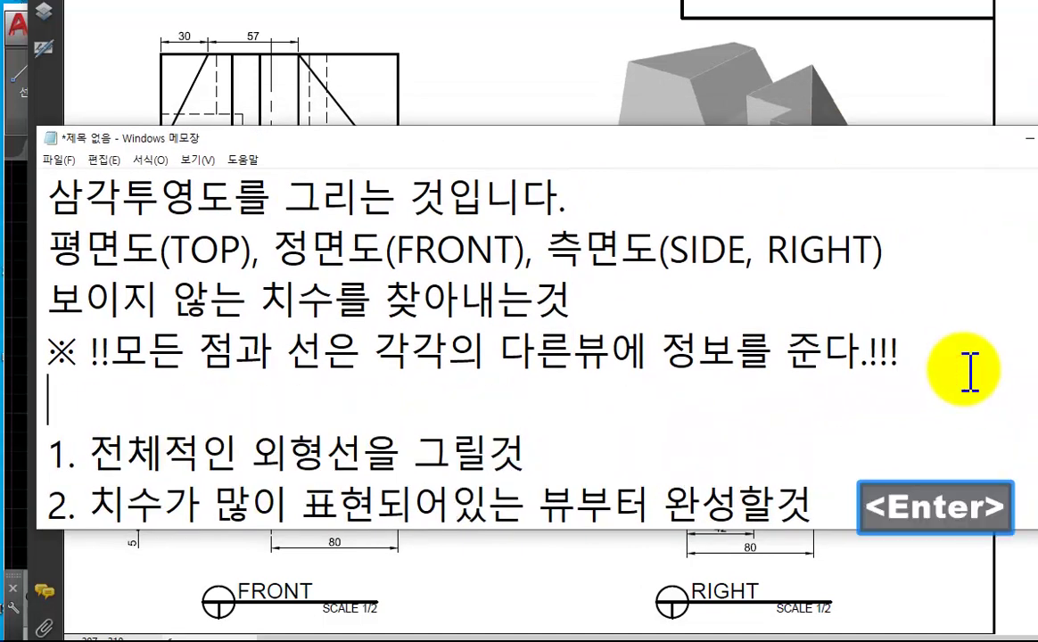
{"action": "type", "text": "이것만 알"}
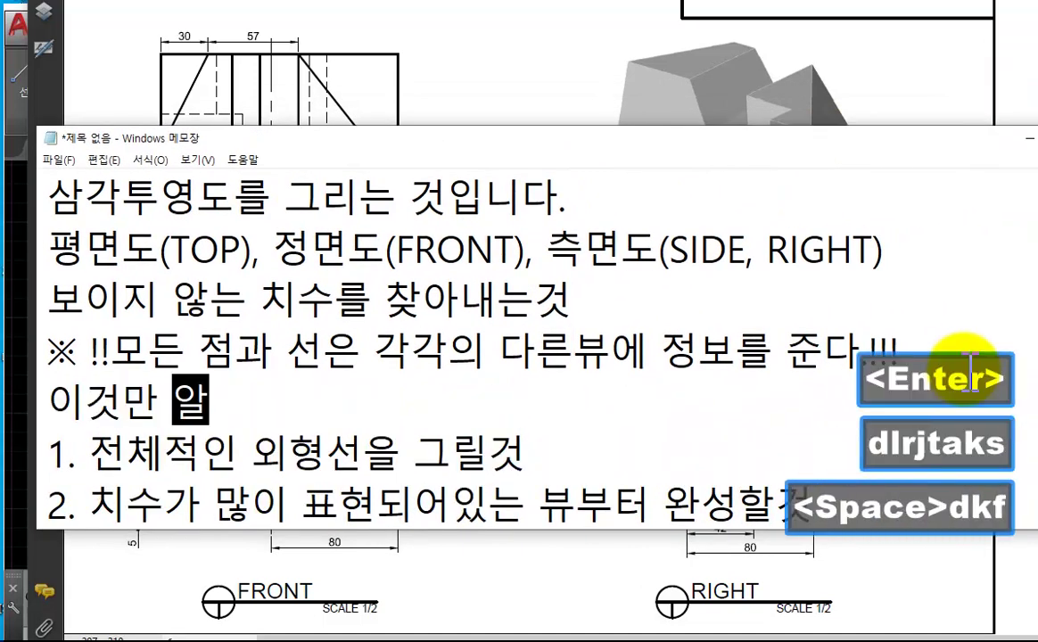
{"action": "type", "text": "면 다른것은 어려울게 별로 없음"}
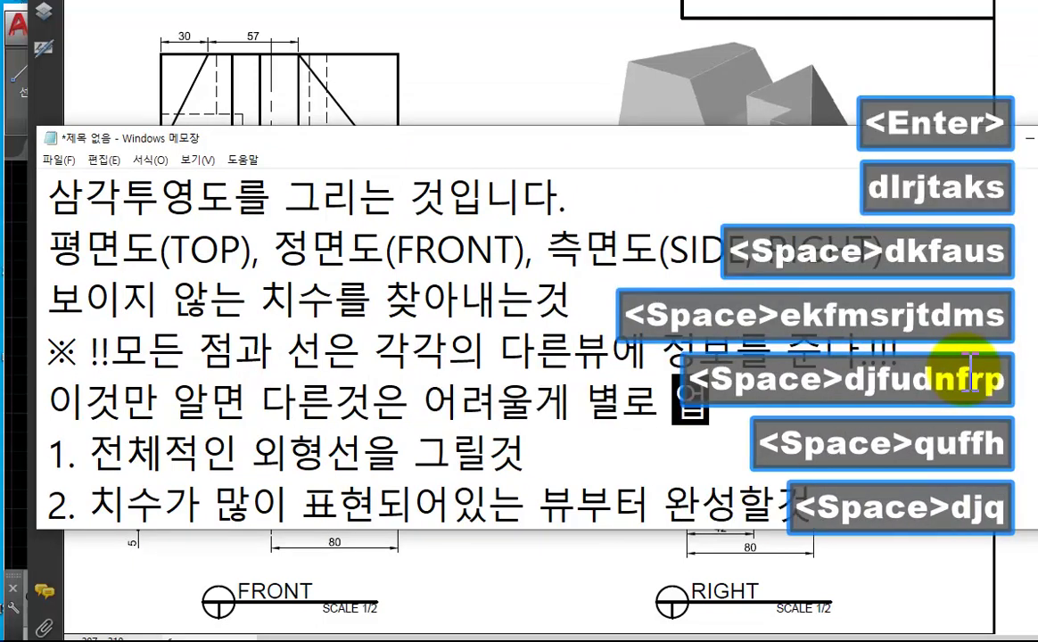
{"action": "type", "text": "!"}
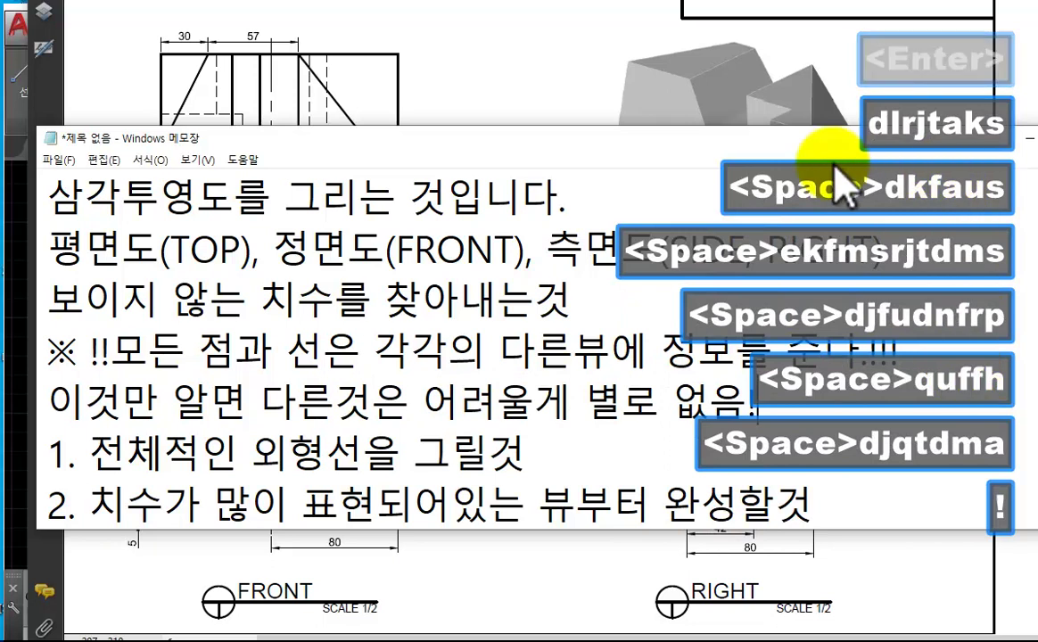
{"action": "mouse_move", "coordinate": [656, 143]}
{"action": "left_mouse_down"}
{"action": "mouse_move", "coordinate": [646, 122]}
{"action": "mouse_move", "coordinate": [689, 105]}
{"action": "left_mouse_up"}
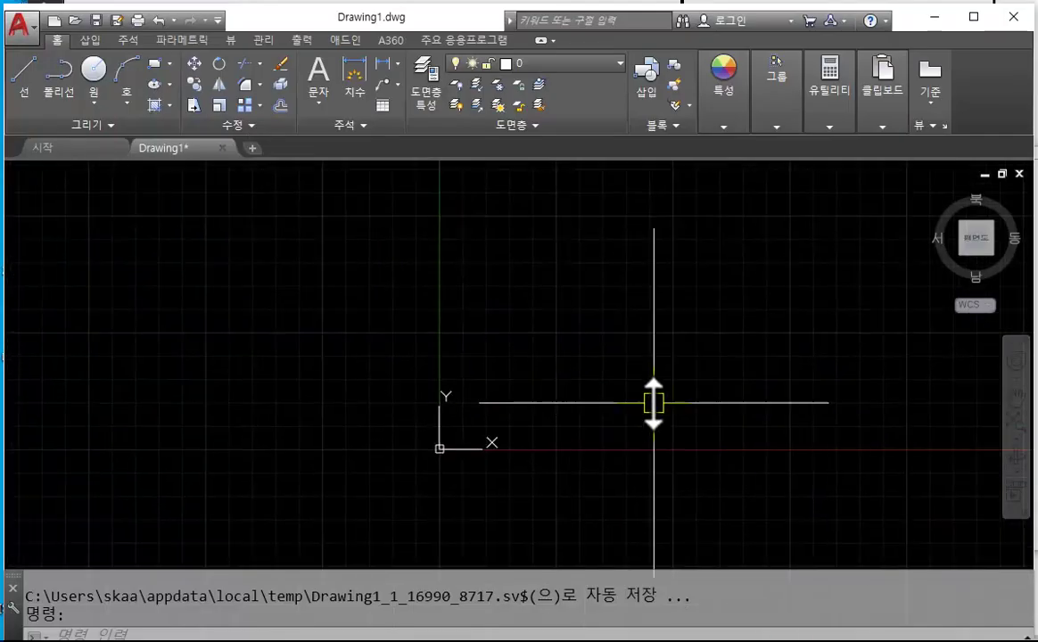
- Switch to the Notepad notes and add "우선 XL-H, 수평선을 그립니다." below the numbered list, after a blank line
{"action": "key", "text": "alt+Tab"}
{"action": "scroll", "coordinate": [805, 487], "scroll_direction": "down", "scroll_amount": 1}
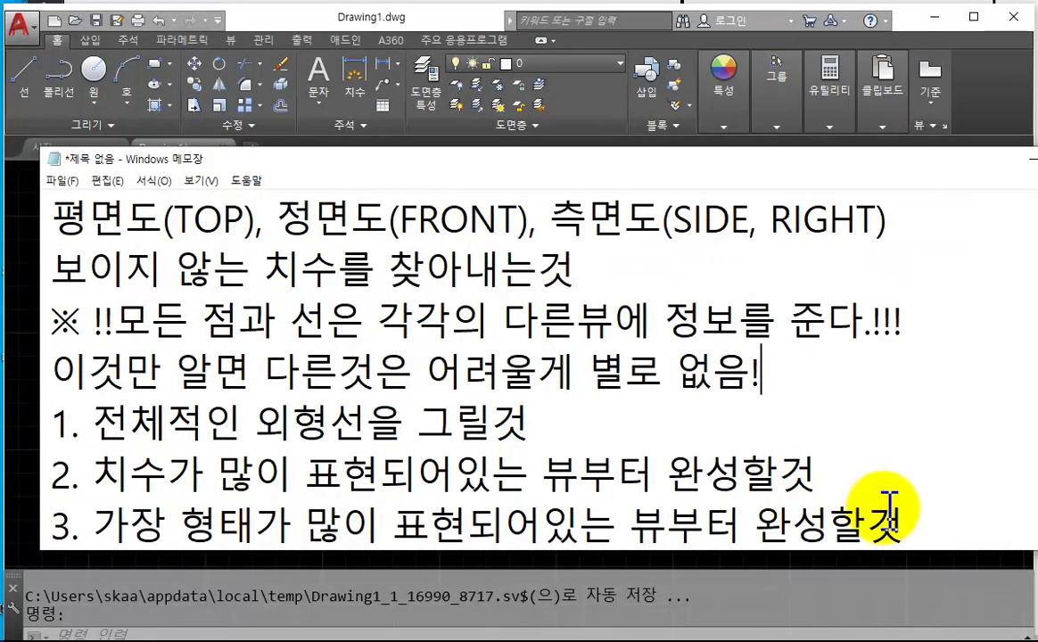
{"action": "key", "text": "Return"}
{"action": "key", "text": "Return"}
{"action": "type", "text": "dntjs"}
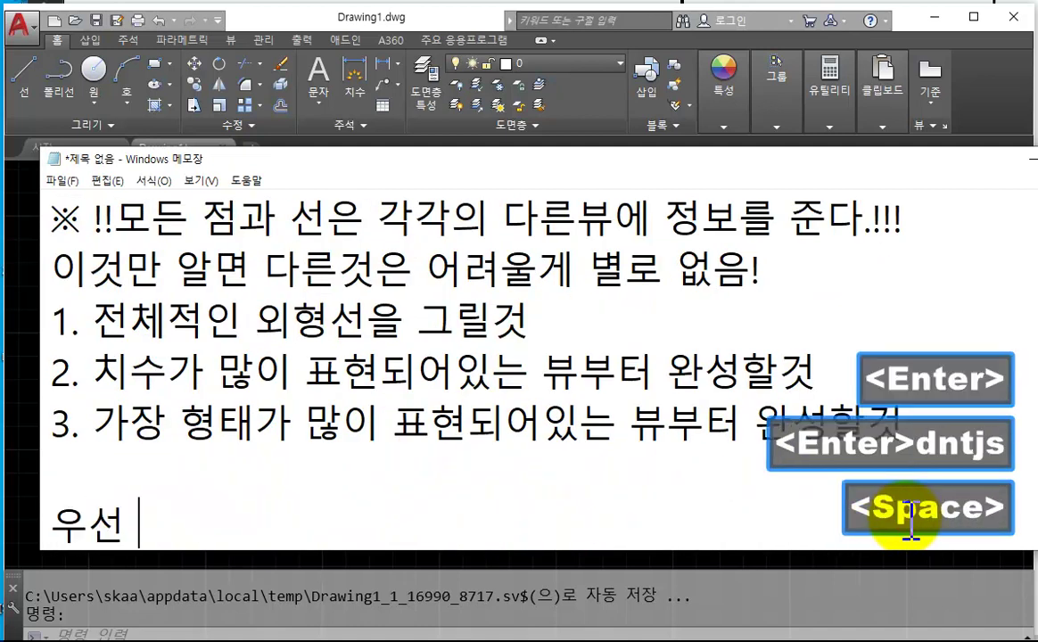
{"action": "key", "text": "Hangul"}
{"action": "type", "text": "XL-"}
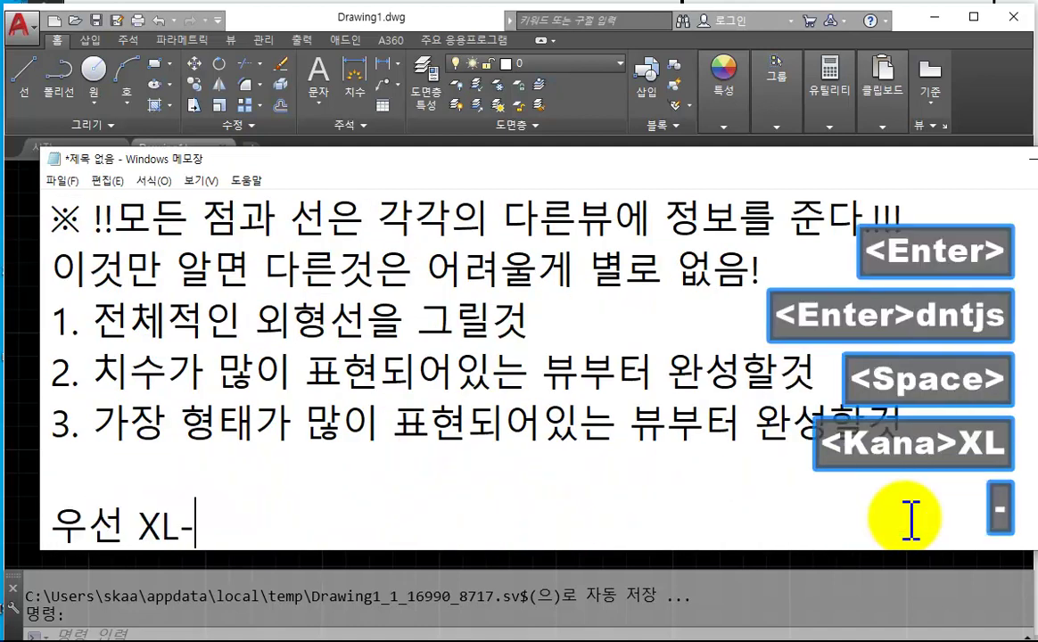
{"action": "type", "text": "H,"}
{"action": "key", "text": "Hangul"}
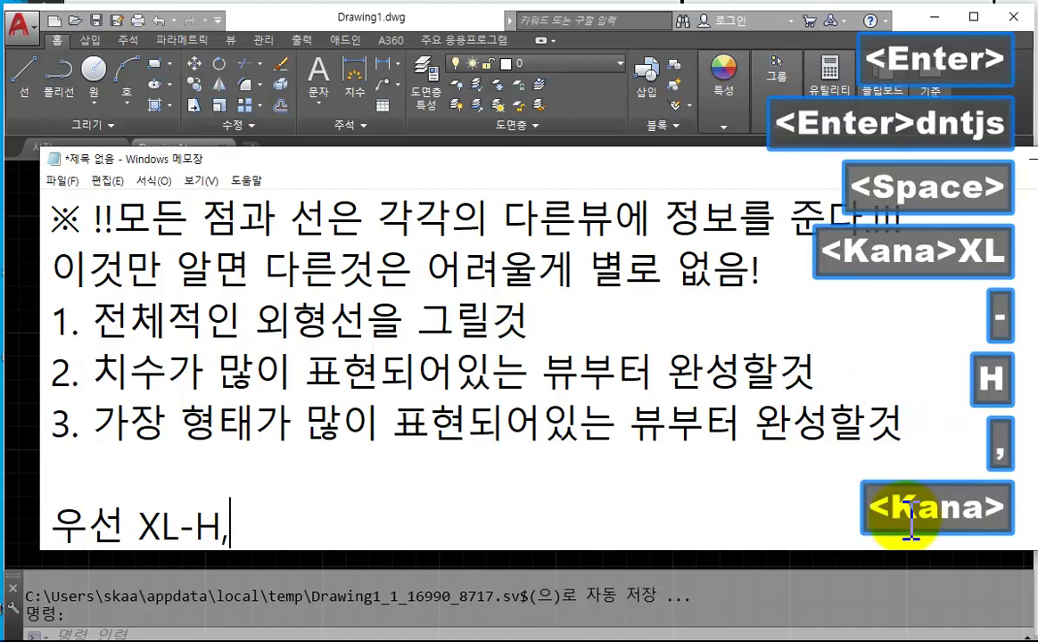
{"action": "type", "text": "tnvudtjs"}
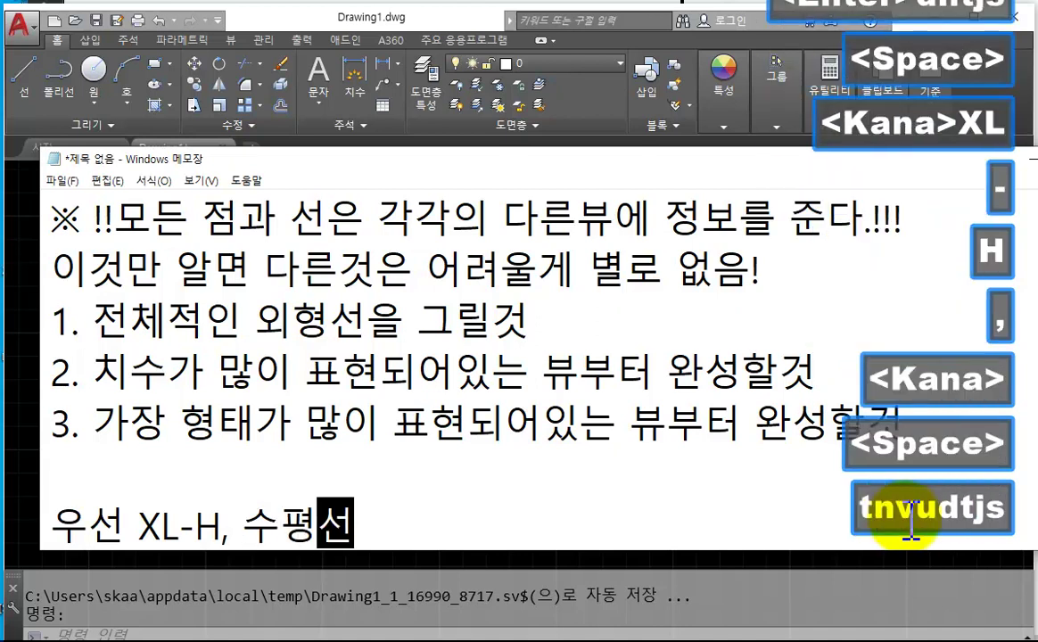
{"action": "type", "text": "dmf rmflqslek."}
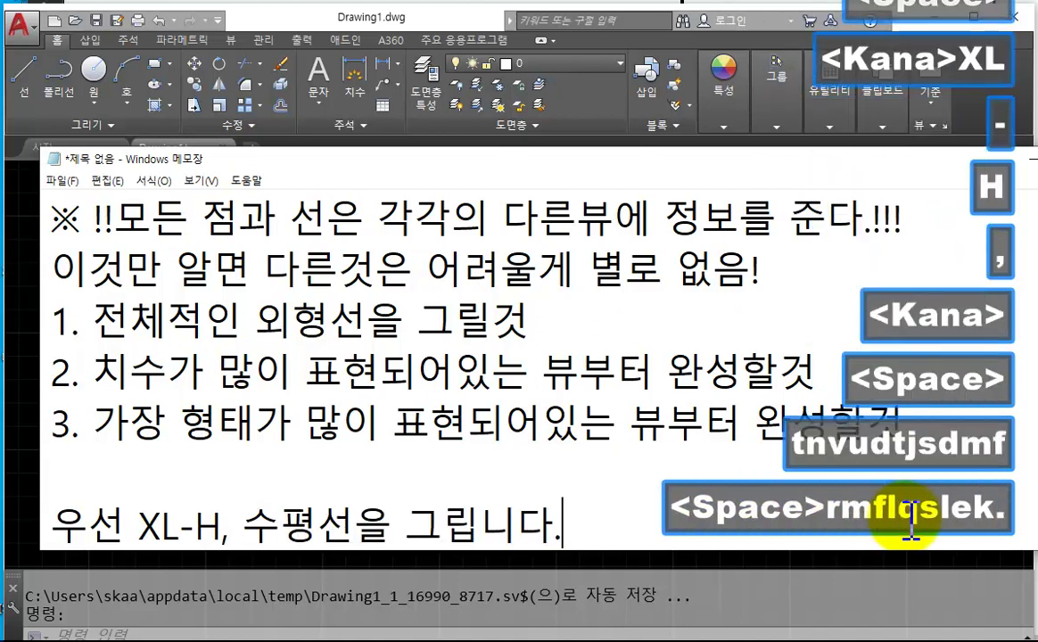
{"action": "key", "text": "Return"}
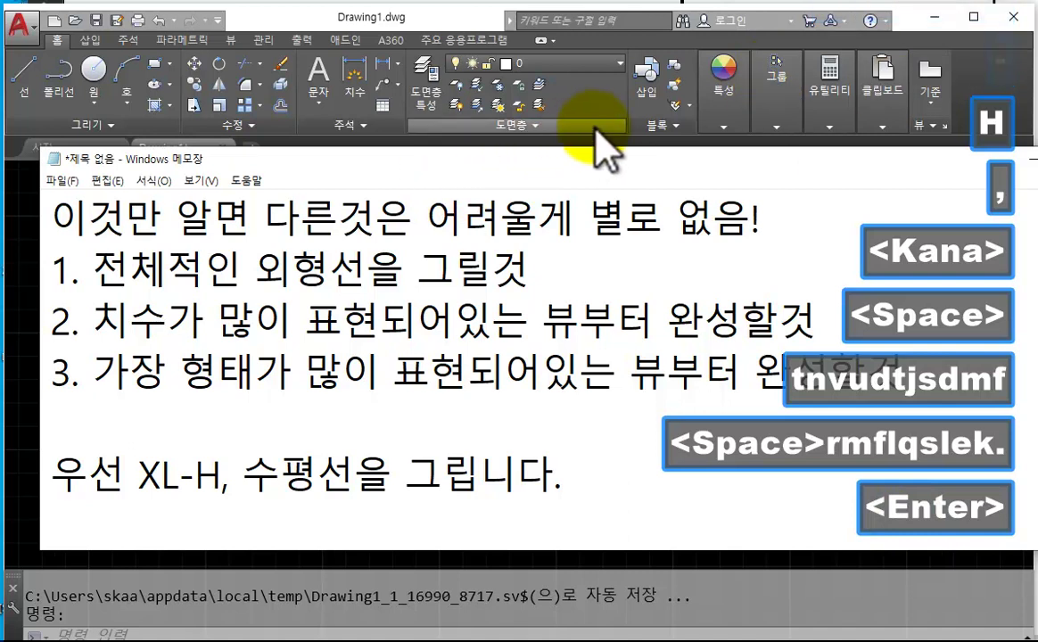
- Switch to AutoCAD and place one horizontal construction line (XLINE) above the origin
{"action": "left_click", "coordinate": [910, 13]}
{"action": "type", "text": "xl"}
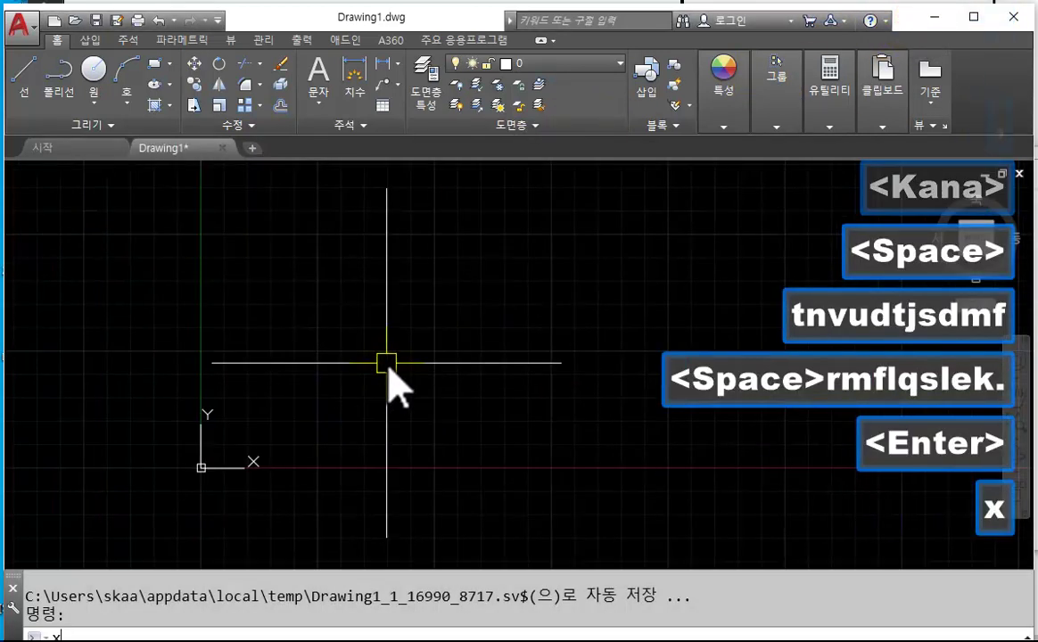
{"action": "key", "text": "space"}
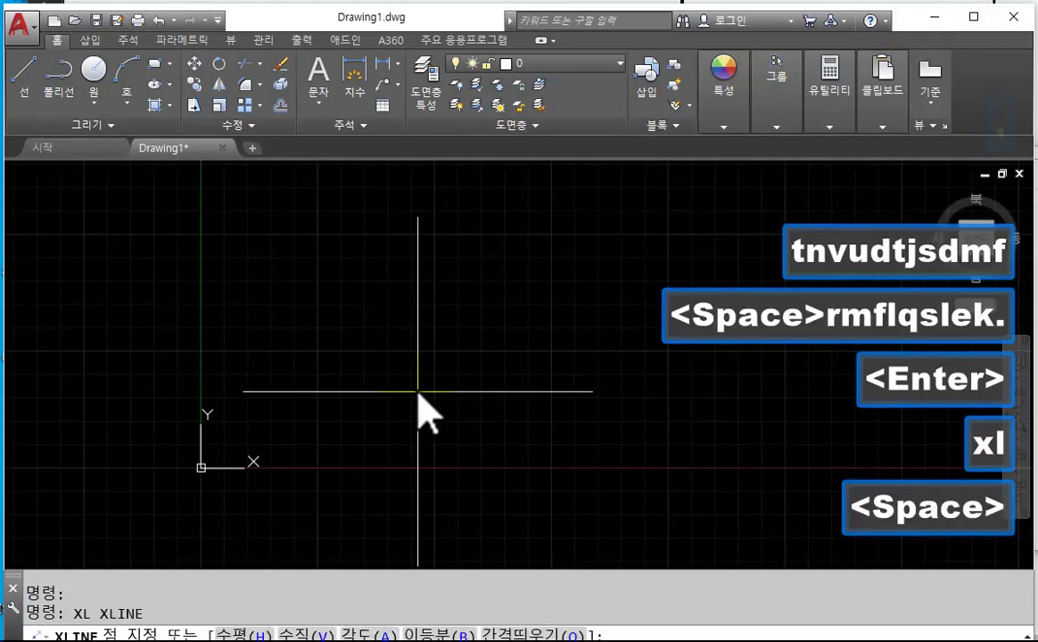
{"action": "type", "text": "h"}
{"action": "key", "text": "space"}
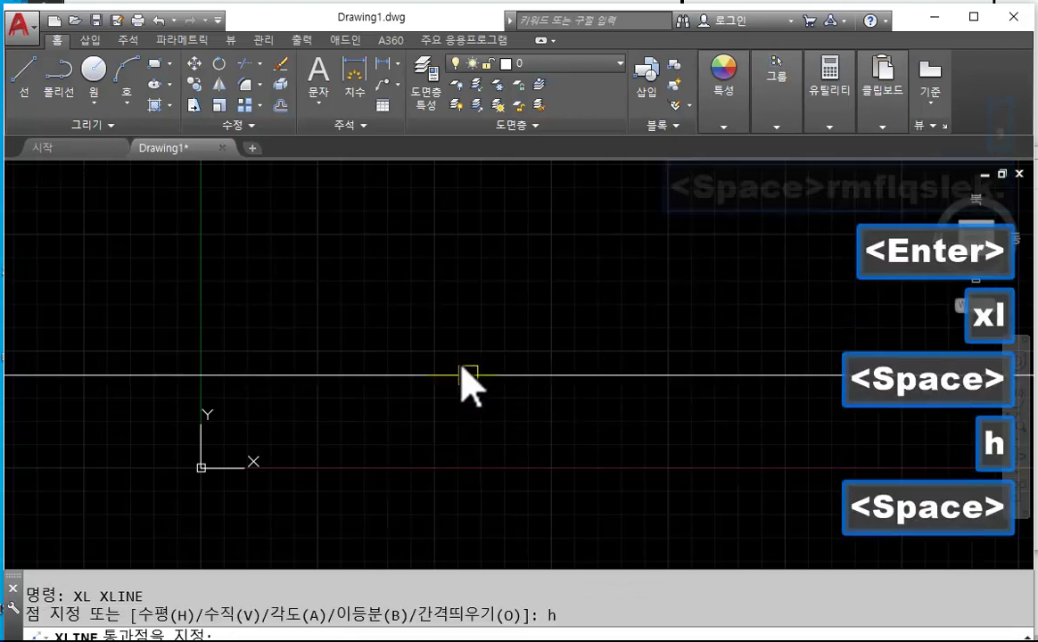
{"action": "left_click", "coordinate": [448, 342]}
{"action": "key", "text": "Escape"}
- Place one vertical construction line to the right of the origin, crossing the horizontal one
{"action": "middle_click_drag", "start_coordinate": [475, 409], "coordinate": [422, 435]}
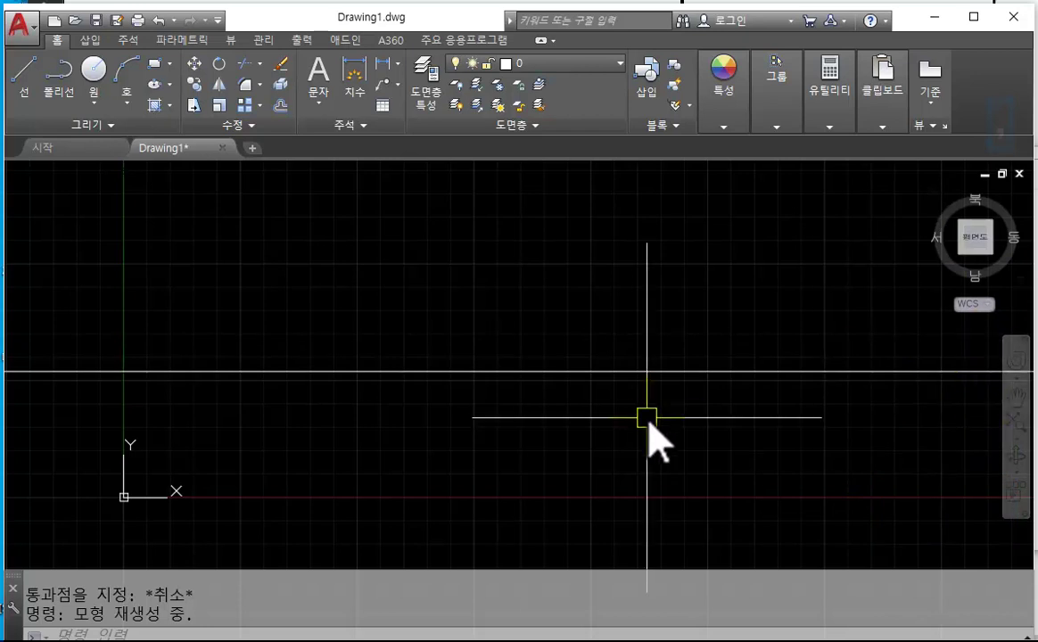
{"action": "scroll", "coordinate": [330, 357], "scroll_direction": "up", "scroll_amount": 1}
{"action": "scroll", "coordinate": [491, 429], "scroll_direction": "down", "scroll_amount": 1}
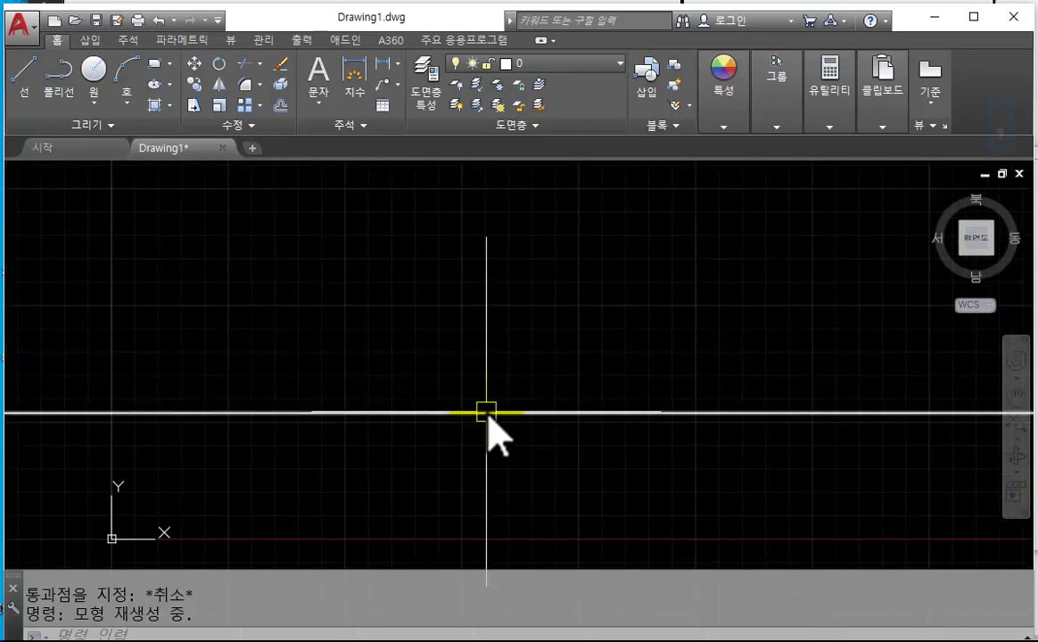
{"action": "type", "text": "xl"}
{"action": "key", "text": "space"}
{"action": "type", "text": "v"}
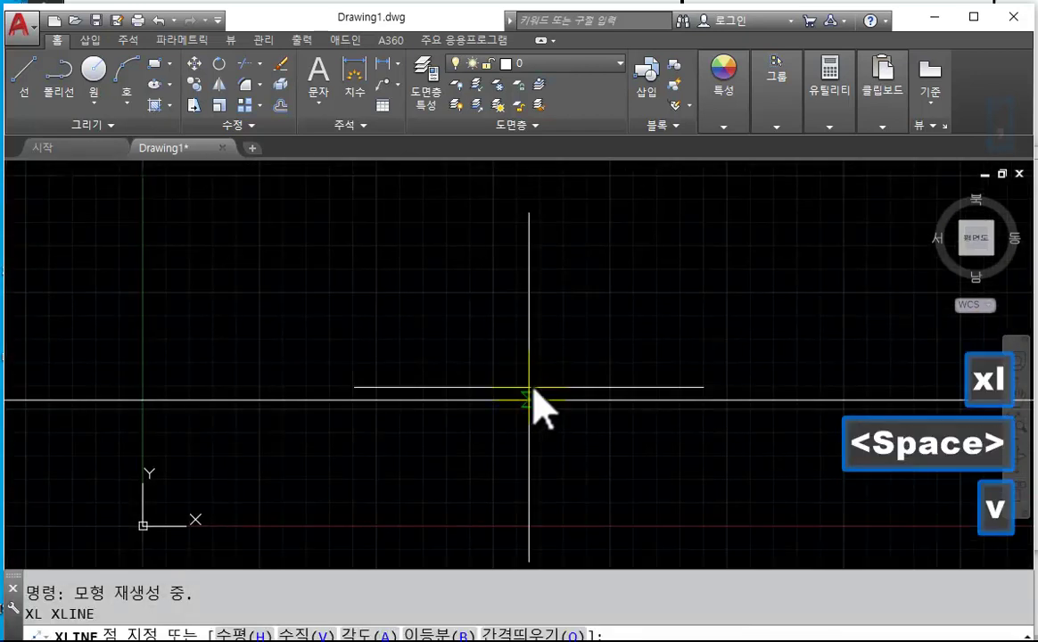
{"action": "key", "text": "space"}
{"action": "left_click", "coordinate": [255, 352]}
{"action": "key", "text": "Escape"}
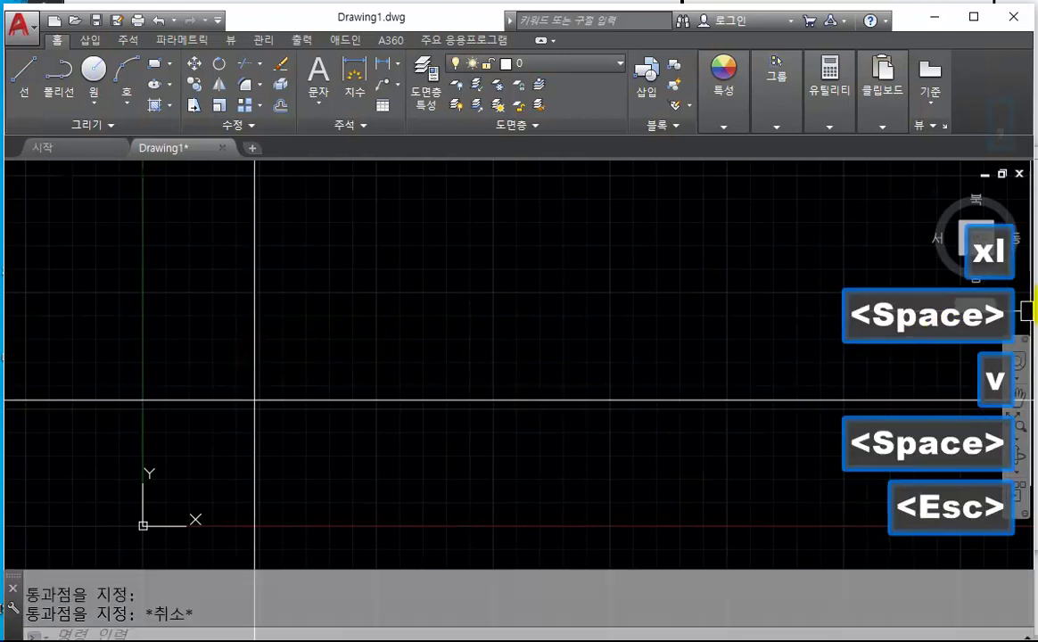
- Switch to the Notepad notes and add the line "XL-V 수직선을 그립니다." below the XL-H line
{"action": "key", "text": "alt+Tab"}
{"action": "key", "text": "Hangul"}
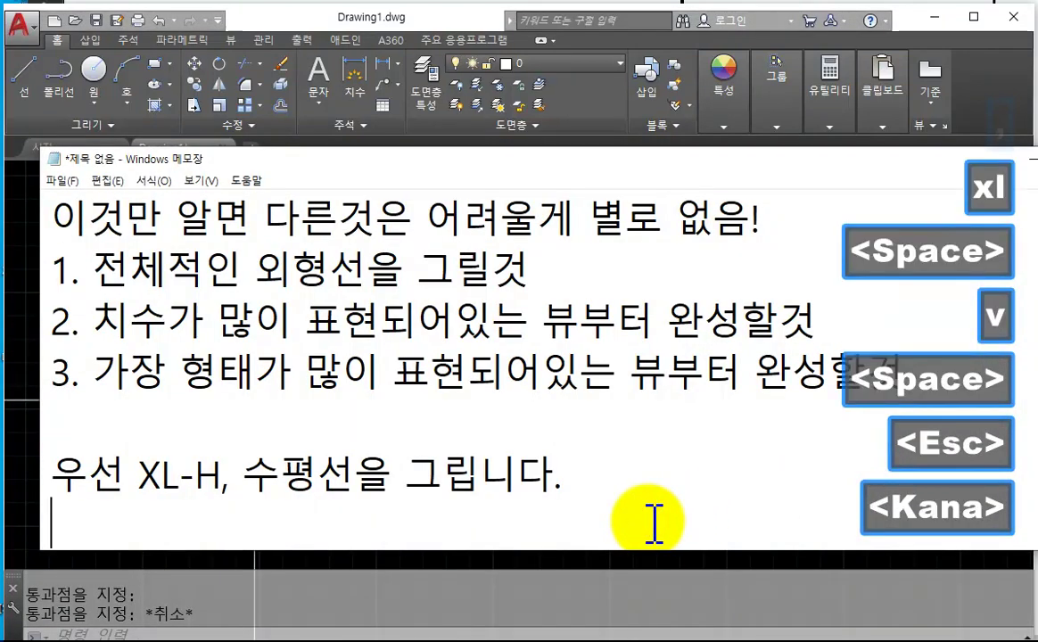
{"action": "type", "text": "XL-V"}
{"action": "key", "text": "Hangul"}
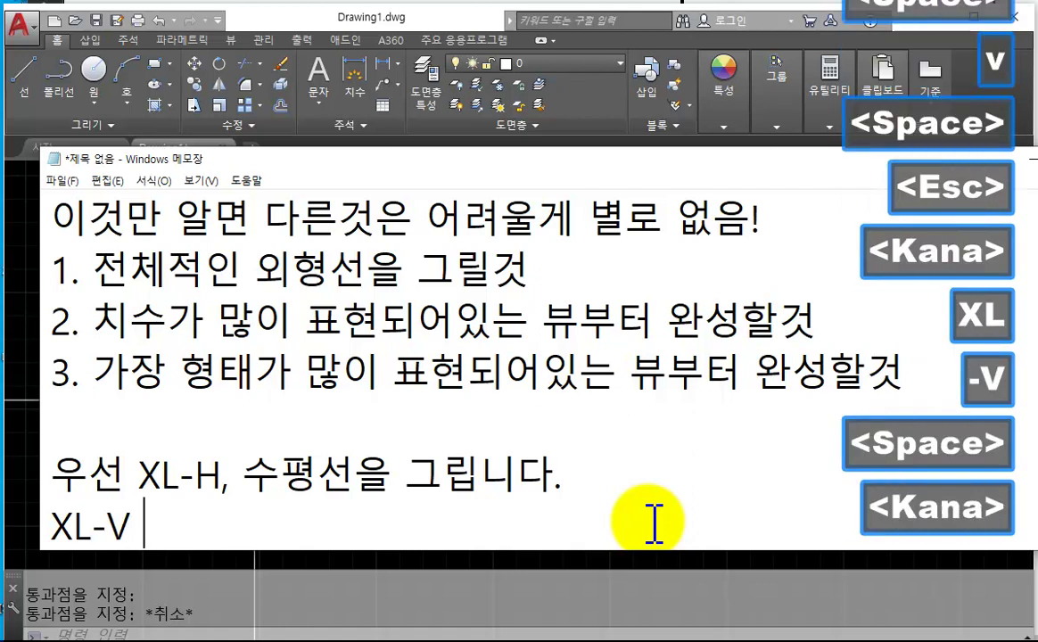
{"action": "type", "text": "수직선을 그립"}
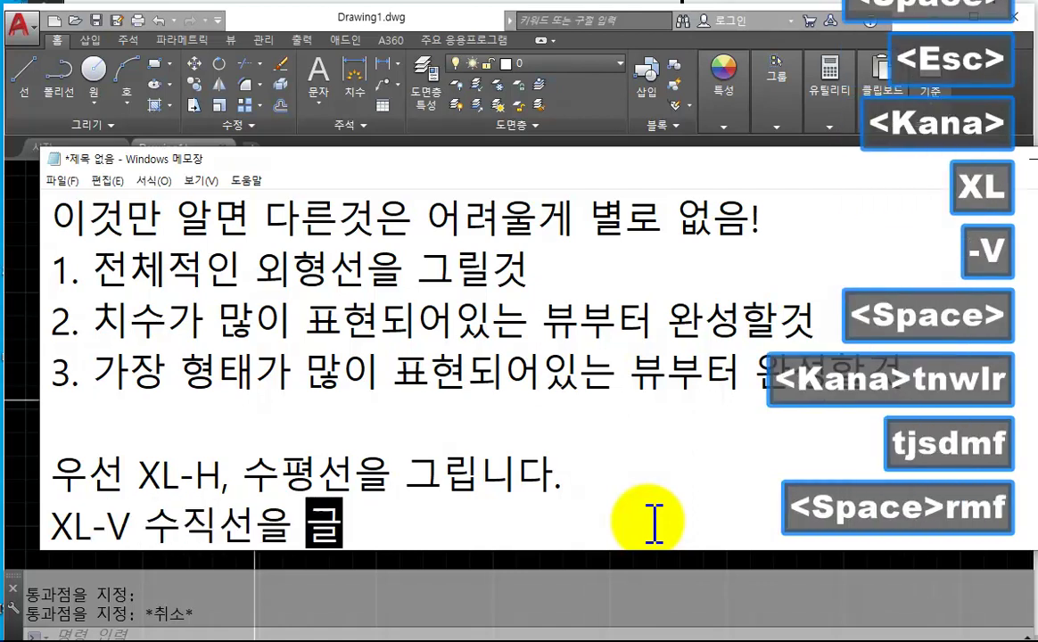
{"action": "type", "text": "니다."}
{"action": "key", "text": "Return"}
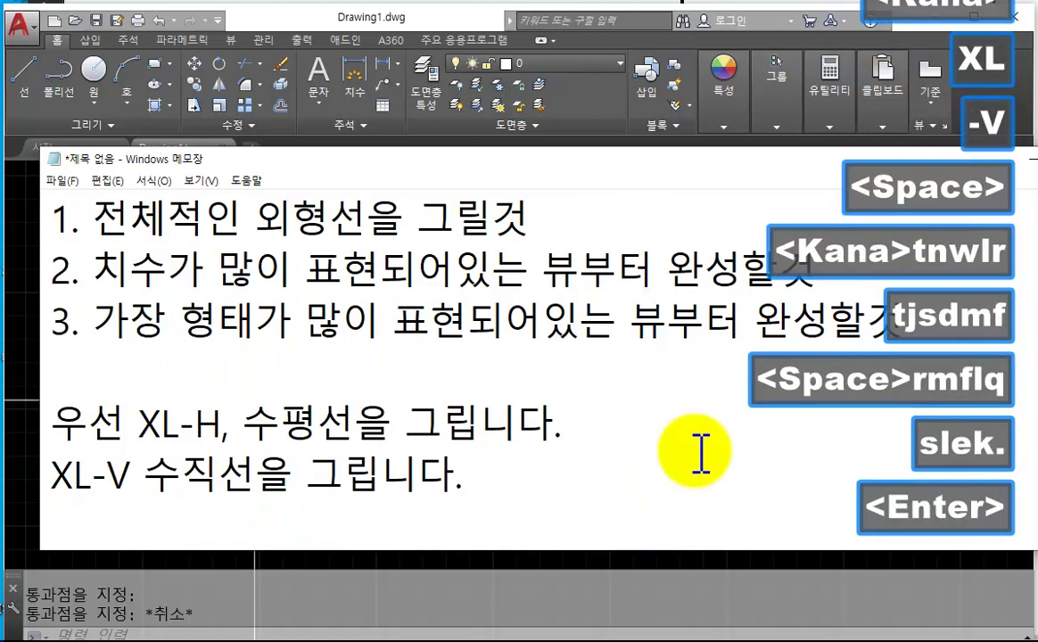
- Check the front view's height in the reference PDF, and offset the horizontal construction line upward by 75 in AutoCAD
{"action": "left_click", "coordinate": [36, 281]}
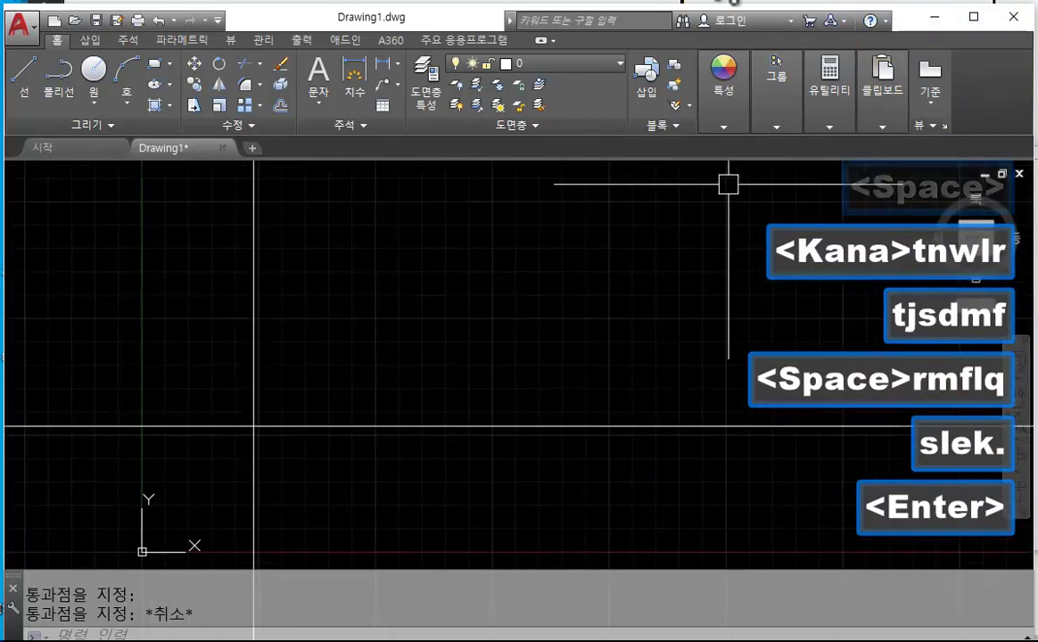
{"action": "key", "text": "alt+Tab"}
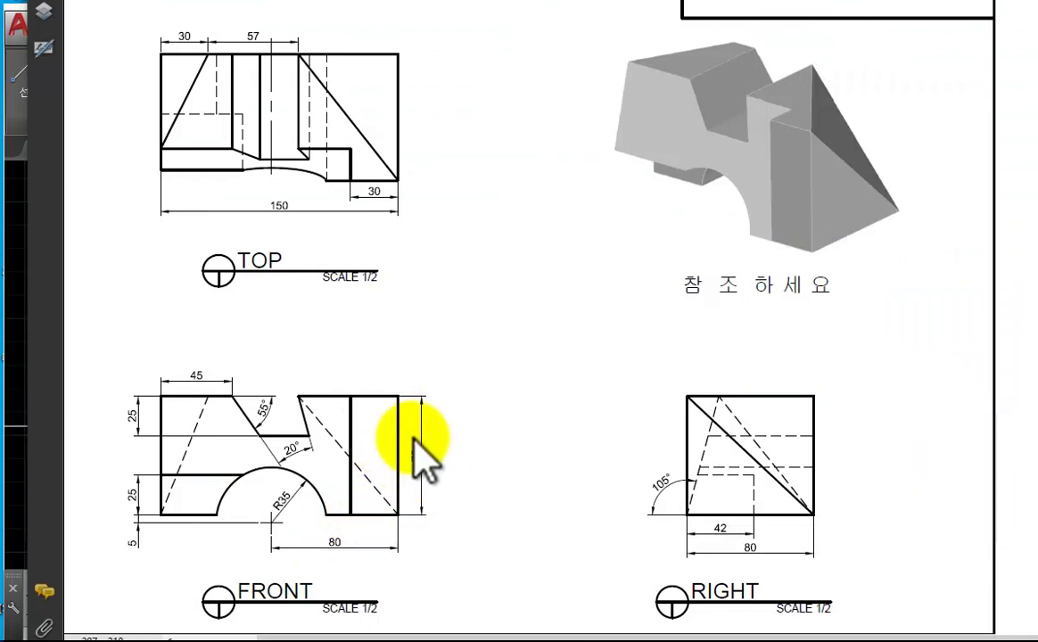
{"action": "left_click", "coordinate": [21, 511]}
{"action": "left_click", "coordinate": [378, 428]}
{"action": "key", "text": "Escape"}
{"action": "key", "text": "Escape"}
{"action": "key", "text": "Escape"}
{"action": "left_click_drag", "start_coordinate": [413, 406], "coordinate": [504, 501]}
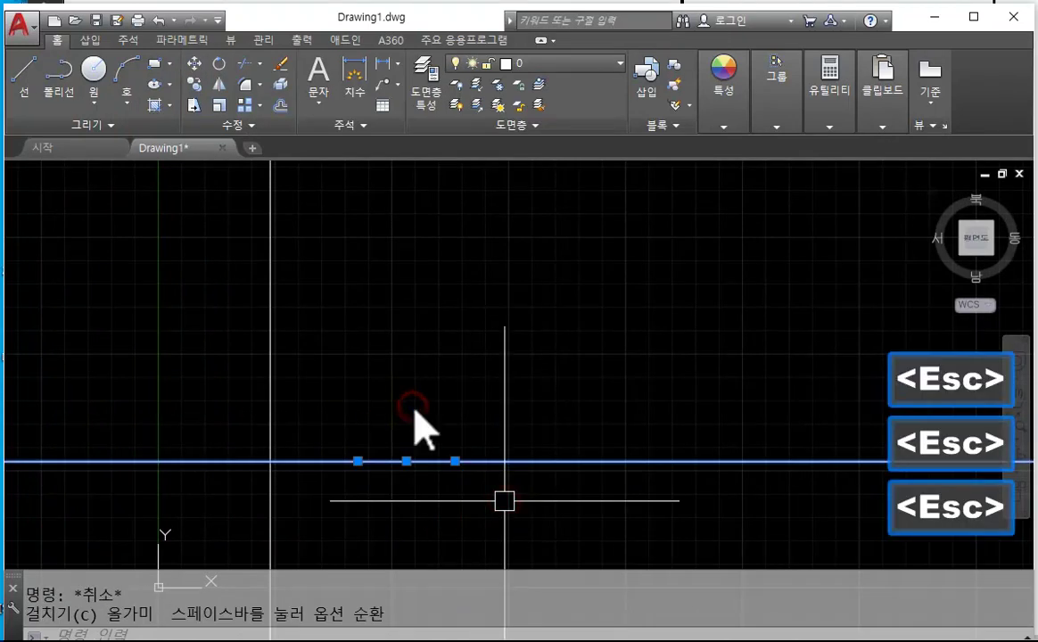
{"action": "type", "text": "o"}
{"action": "key", "text": "space"}
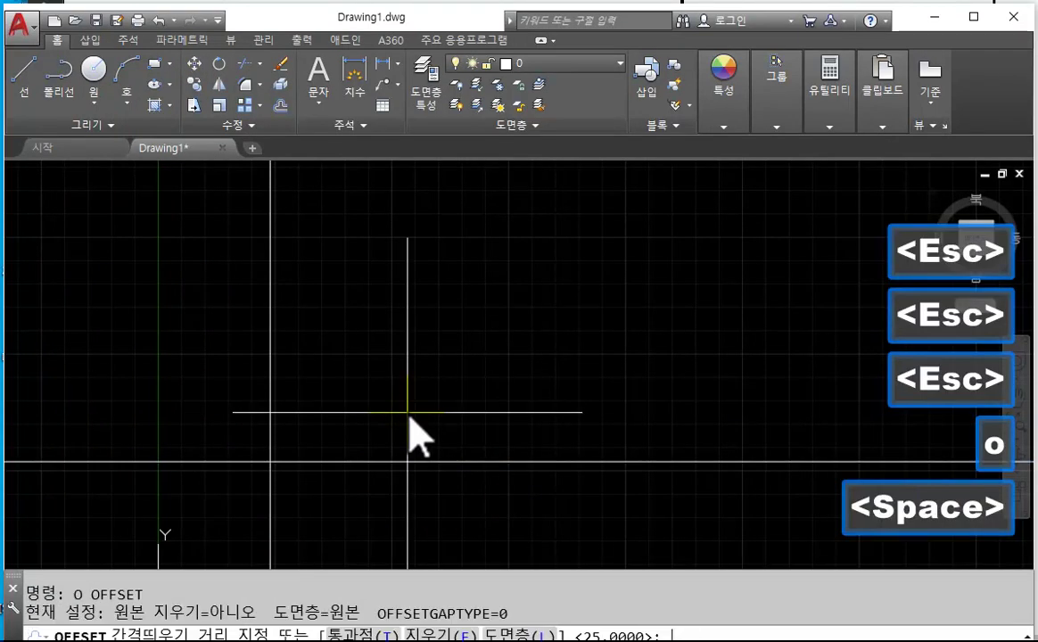
{"action": "type", "text": "75"}
{"action": "key", "text": "space"}
{"action": "left_click", "coordinate": [441, 366]}
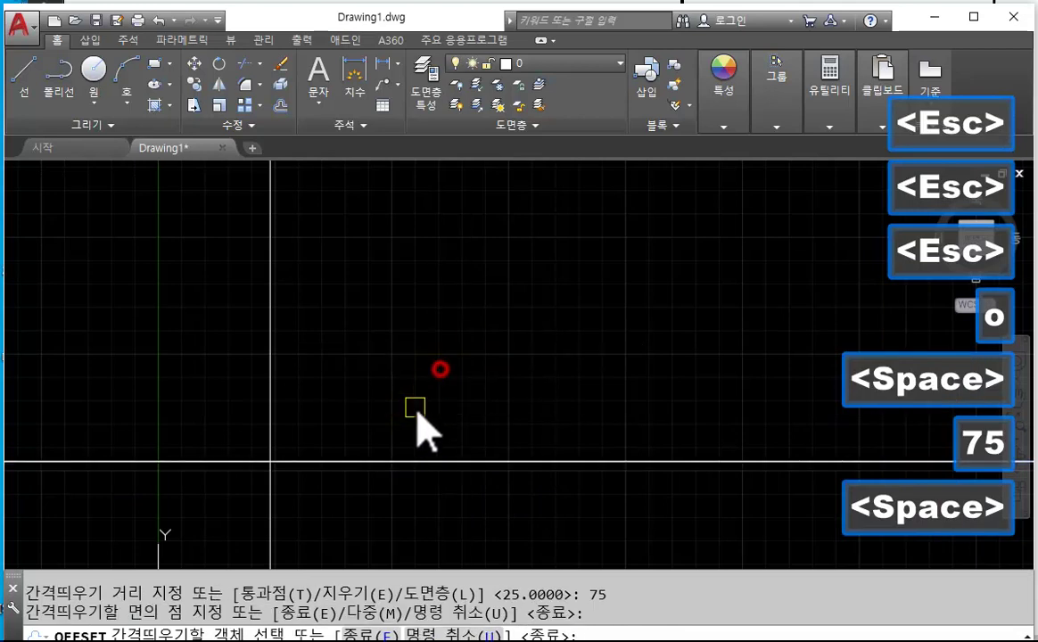
{"action": "key", "text": "Escape"}
{"action": "mouse_move", "coordinate": [306, 496]}
{"action": "middle_mouse_down"}
{"action": "mouse_move", "coordinate": [223, 434]}
{"action": "mouse_move", "coordinate": [688, 424]}
{"action": "middle_mouse_up"}
{"action": "scroll", "coordinate": [475, 366], "scroll_direction": "up", "scroll_amount": 5}
{"action": "scroll", "coordinate": [463, 321], "scroll_direction": "down", "scroll_amount": 3}
{"action": "mouse_move", "coordinate": [424, 340]}
{"action": "middle_mouse_down"}
{"action": "mouse_move", "coordinate": [501, 348]}
{"action": "mouse_move", "coordinate": [475, 399]}
{"action": "middle_mouse_up"}
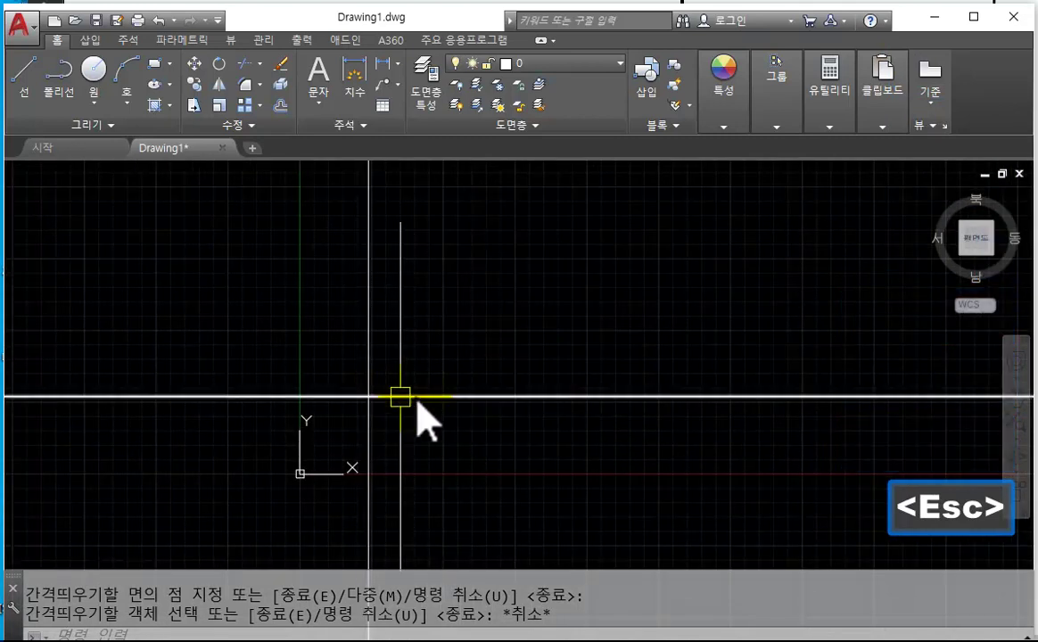
- Place a temporary linear dimension between the two horizontal construction lines to check their spacing, and delete it
{"action": "scroll", "coordinate": [381, 407], "scroll_direction": "up", "scroll_amount": 5}
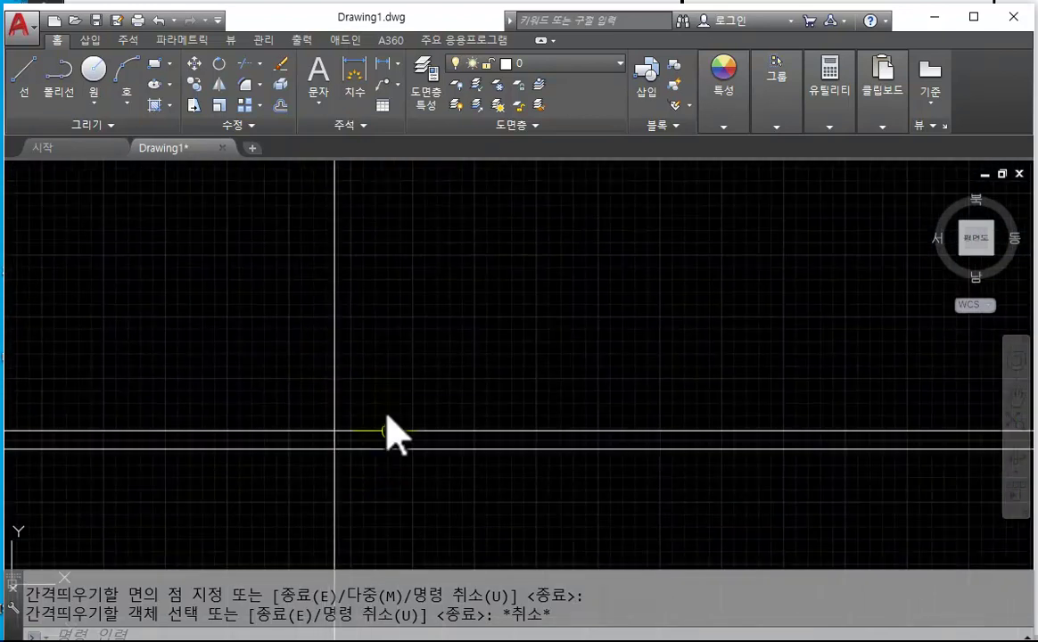
{"action": "scroll", "coordinate": [348, 384], "scroll_direction": "up", "scroll_amount": 6}
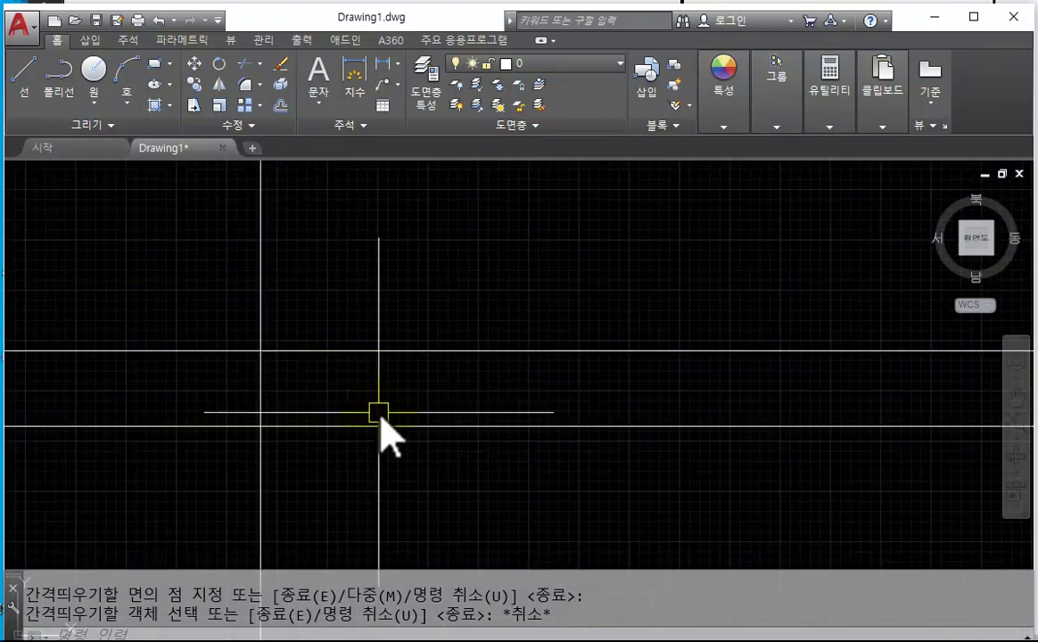
{"action": "scroll", "coordinate": [382, 429], "scroll_direction": "down", "scroll_amount": 2}
{"action": "scroll", "coordinate": [406, 435], "scroll_direction": "up", "scroll_amount": 2}
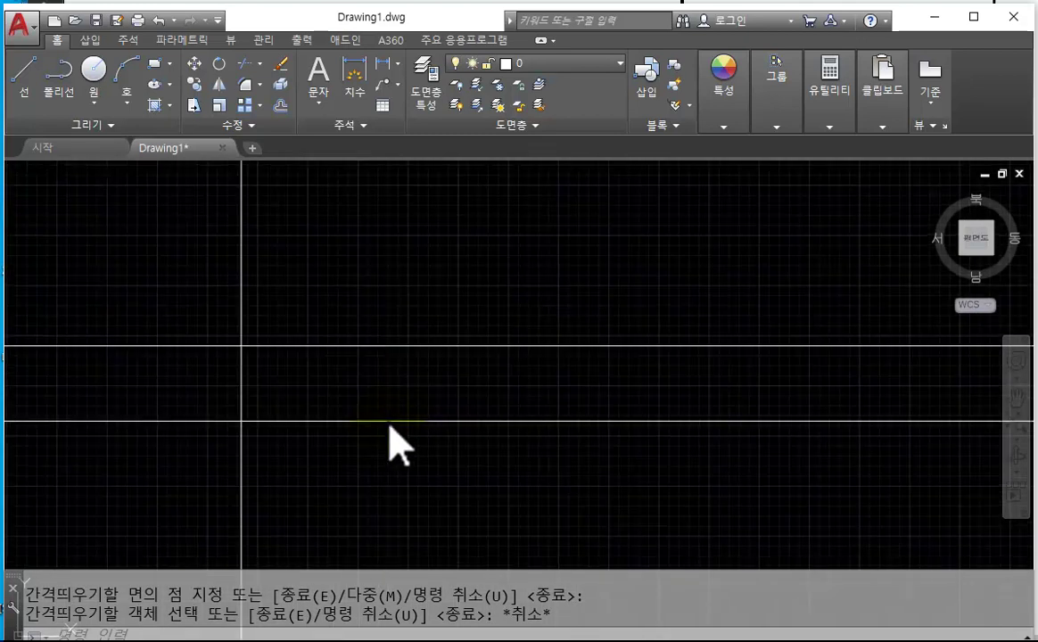
{"action": "scroll", "coordinate": [399, 441], "scroll_direction": "up", "scroll_amount": 2}
{"action": "type", "text": "i"}
{"action": "key", "text": "space"}
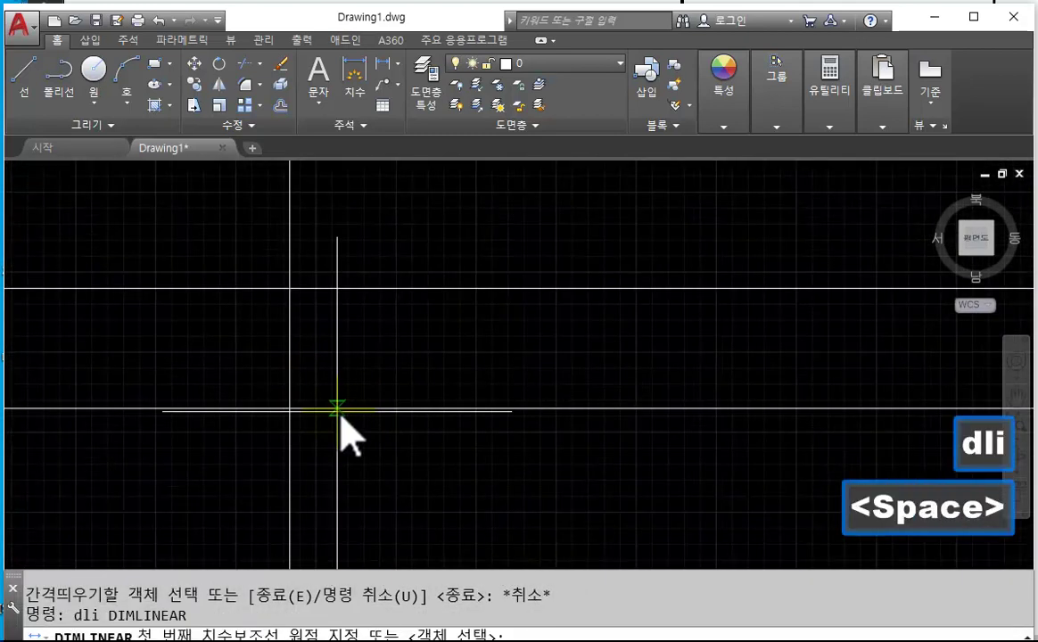
{"action": "left_click", "coordinate": [287, 407]}
{"action": "left_click", "coordinate": [291, 288]}
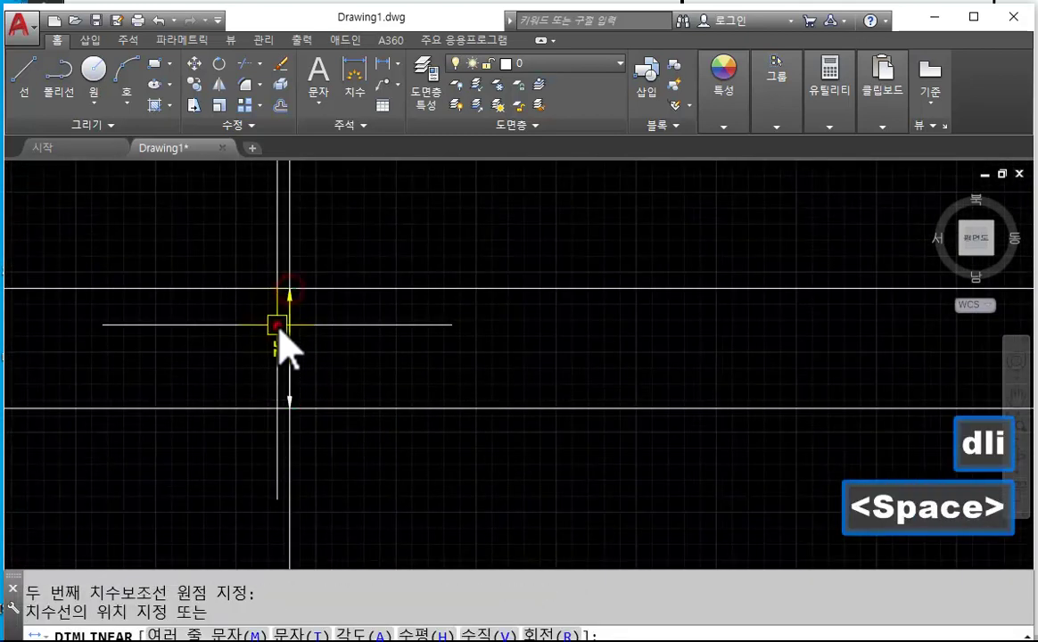
{"action": "left_click", "coordinate": [287, 370]}
{"action": "scroll", "coordinate": [287, 370], "scroll_direction": "up", "scroll_amount": 2}
{"action": "key", "text": "Escape"}
{"action": "key", "text": "Delete"}
{"action": "scroll", "coordinate": [551, 470], "scroll_direction": "down", "scroll_amount": 4}
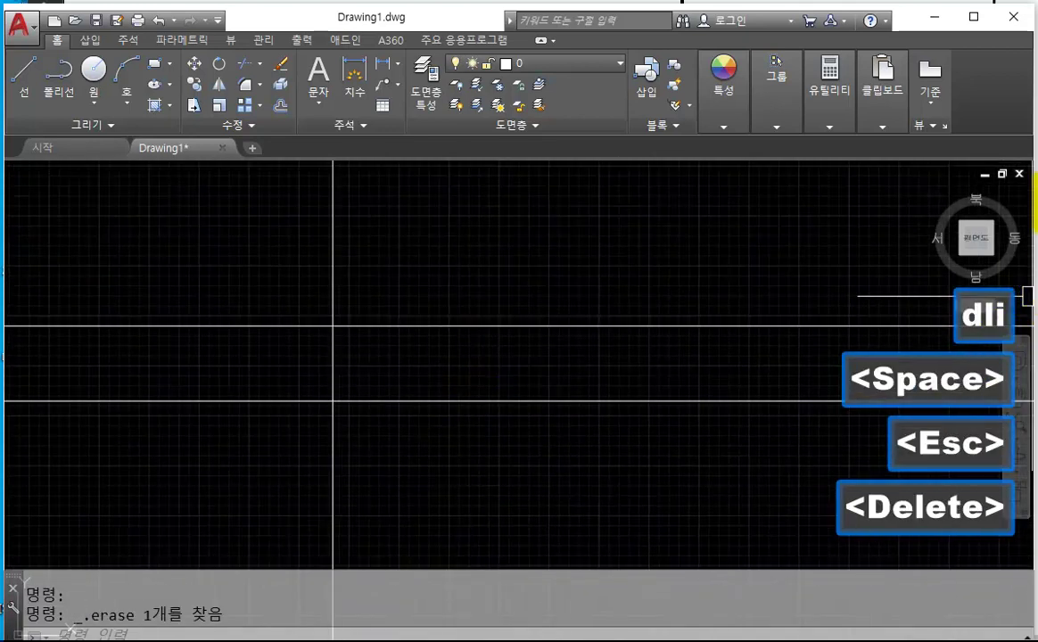
- Check the front view's width in the reference PDF, and offset the vertical construction line to the right by 150 in AutoCAD
{"action": "key", "text": "alt+Tab"}
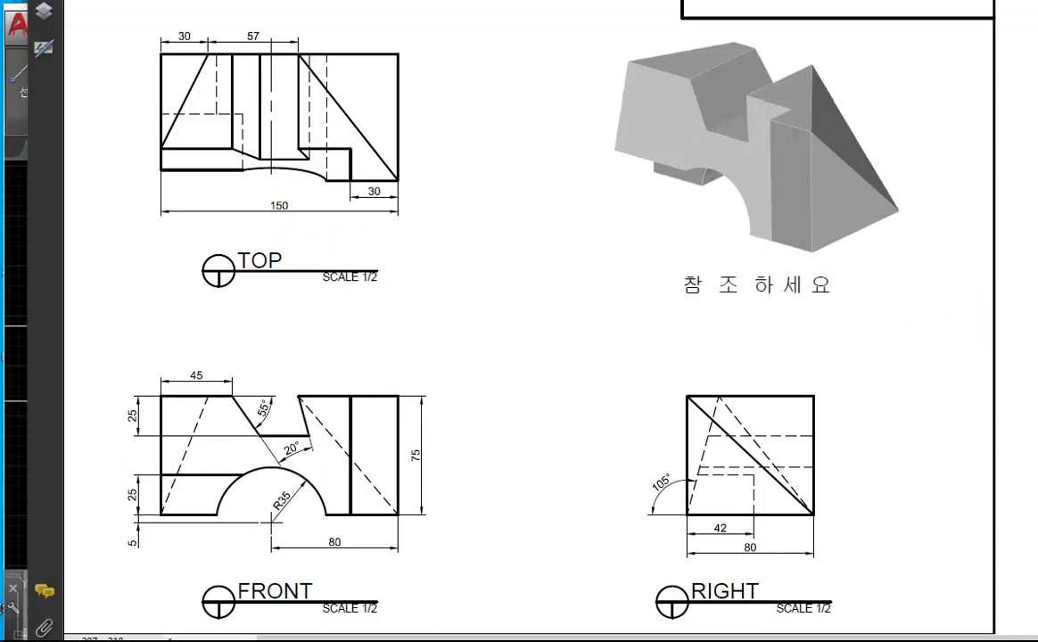
{"action": "type", "text": "o"}
{"action": "key", "text": "space"}
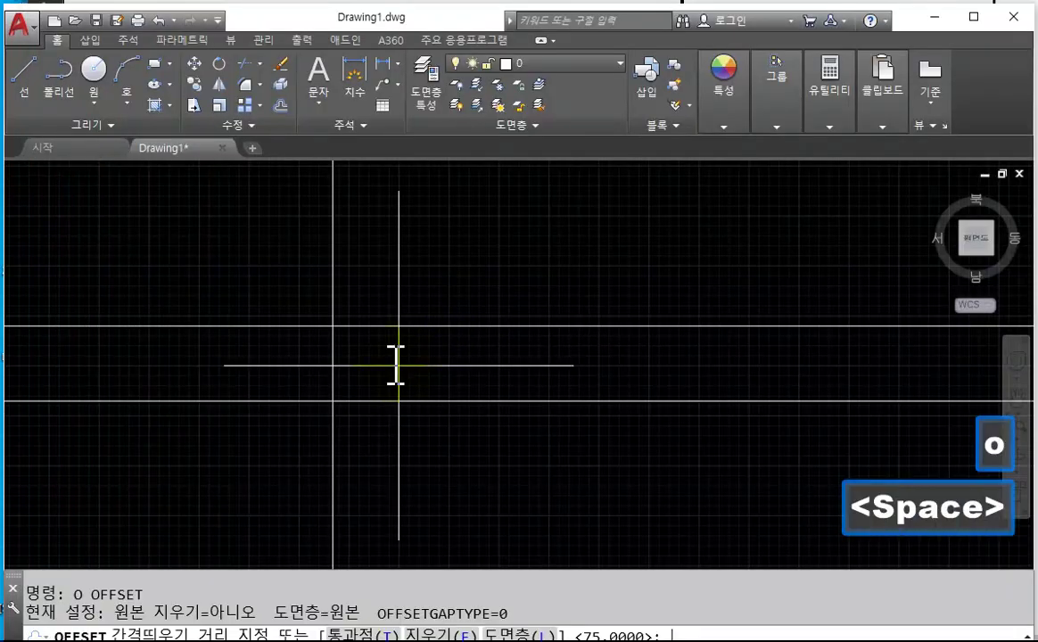
{"action": "type", "text": "150"}
{"action": "key", "text": "space"}
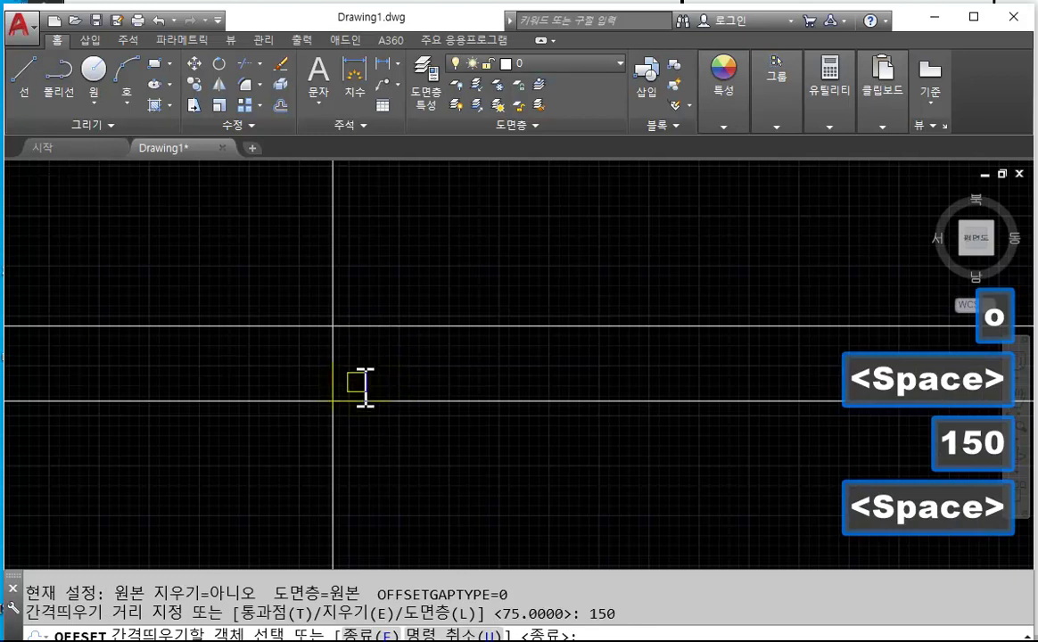
{"action": "left_click", "coordinate": [339, 374]}
{"action": "left_click", "coordinate": [472, 360]}
{"action": "key", "text": "Escape"}
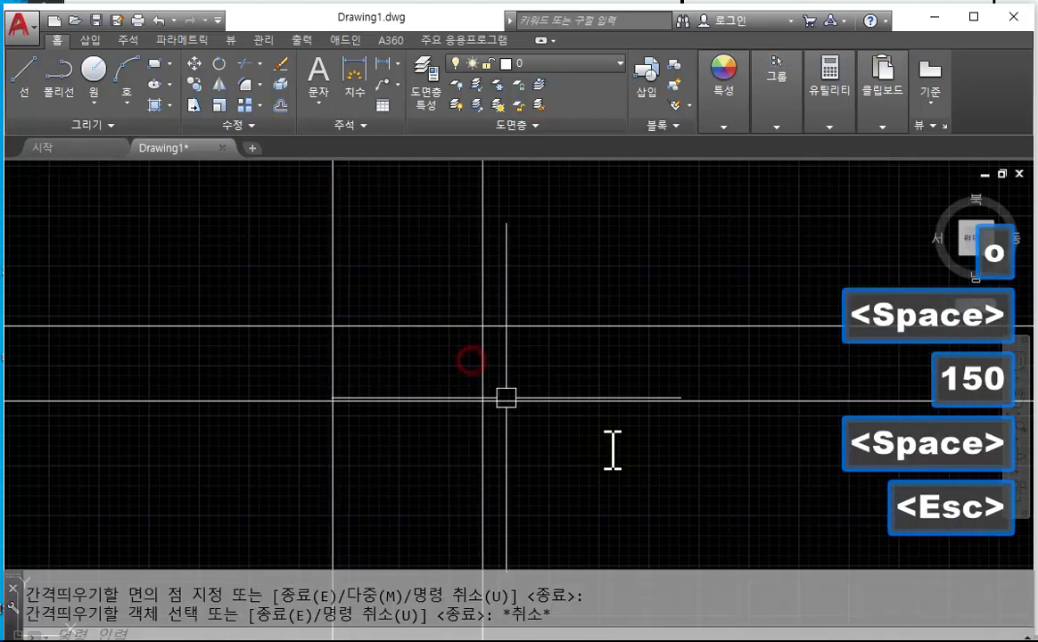
- Trim all the construction line ends outside their four crossings, leaving only the front view's rectangular outline
{"action": "scroll", "coordinate": [655, 434], "scroll_direction": "down", "scroll_amount": 5}
{"action": "scroll", "coordinate": [470, 401], "scroll_direction": "up", "scroll_amount": 4}
{"action": "scroll", "coordinate": [466, 398], "scroll_direction": "down", "scroll_amount": 3}
{"action": "scroll", "coordinate": [740, 409], "scroll_direction": "up", "scroll_amount": 5}
{"action": "middle_click_drag", "start_coordinate": [738, 407], "coordinate": [629, 402]}
{"action": "type", "text": "tr"}
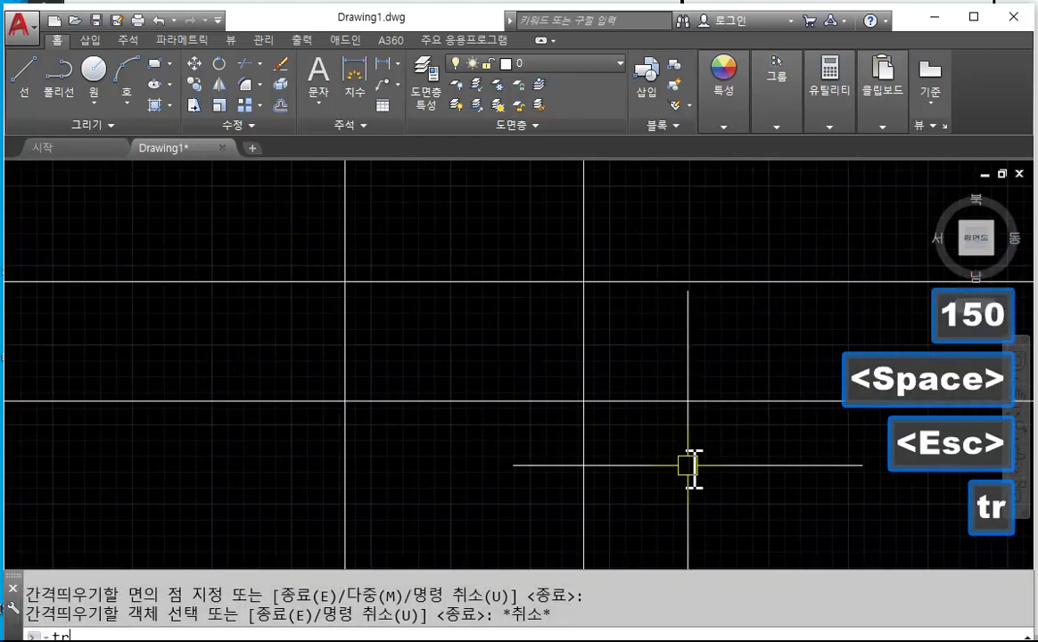
{"action": "key", "text": "space"}
{"action": "left_click", "coordinate": [691, 476]}
{"action": "left_click", "coordinate": [312, 228]}
{"action": "key", "text": "space"}
{"action": "left_click", "coordinate": [705, 445]}
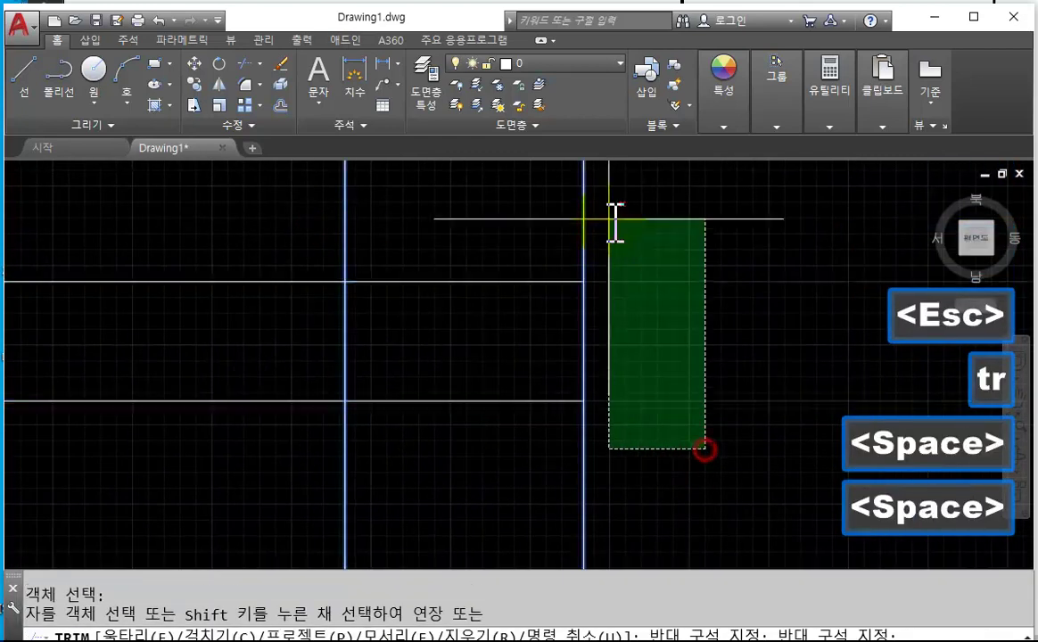
{"action": "left_click", "coordinate": [611, 223]}
{"action": "left_click", "coordinate": [216, 228]}
{"action": "left_click", "coordinate": [706, 519]}
{"action": "left_click", "coordinate": [297, 491]}
{"action": "left_click", "coordinate": [273, 489]}
{"action": "left_click", "coordinate": [197, 260]}
{"action": "key", "text": "Escape"}
- Add linear dimensions for the rectangle's width below it and its height on its right side
{"action": "middle_click_drag", "start_coordinate": [585, 376], "coordinate": [593, 401]}
{"action": "type", "text": "dli"}
{"action": "key", "text": "space"}
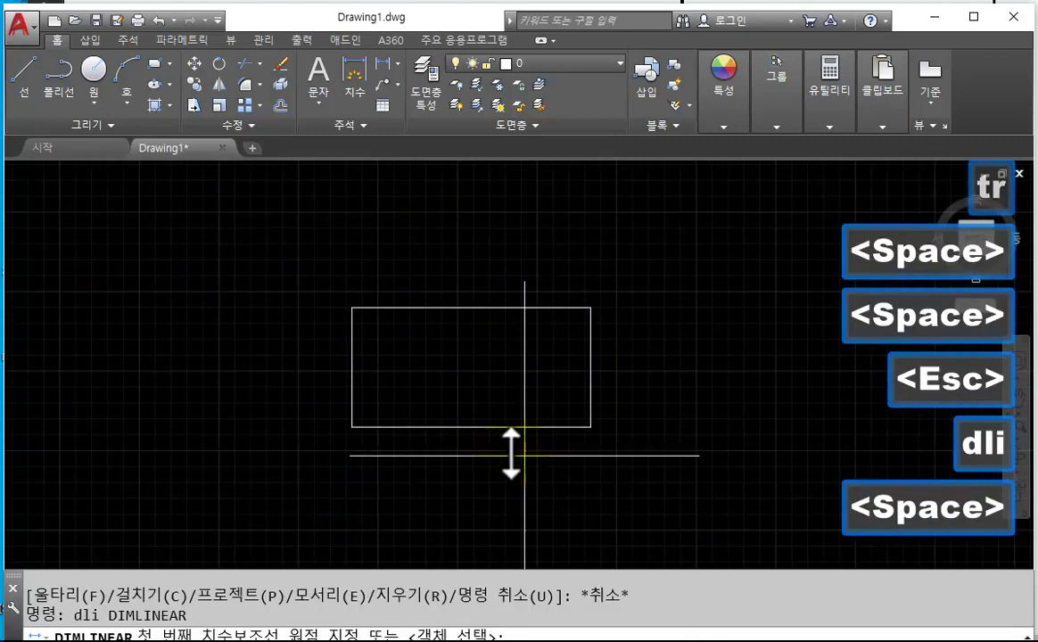
{"action": "left_click", "coordinate": [353, 422]}
{"action": "left_click", "coordinate": [591, 426]}
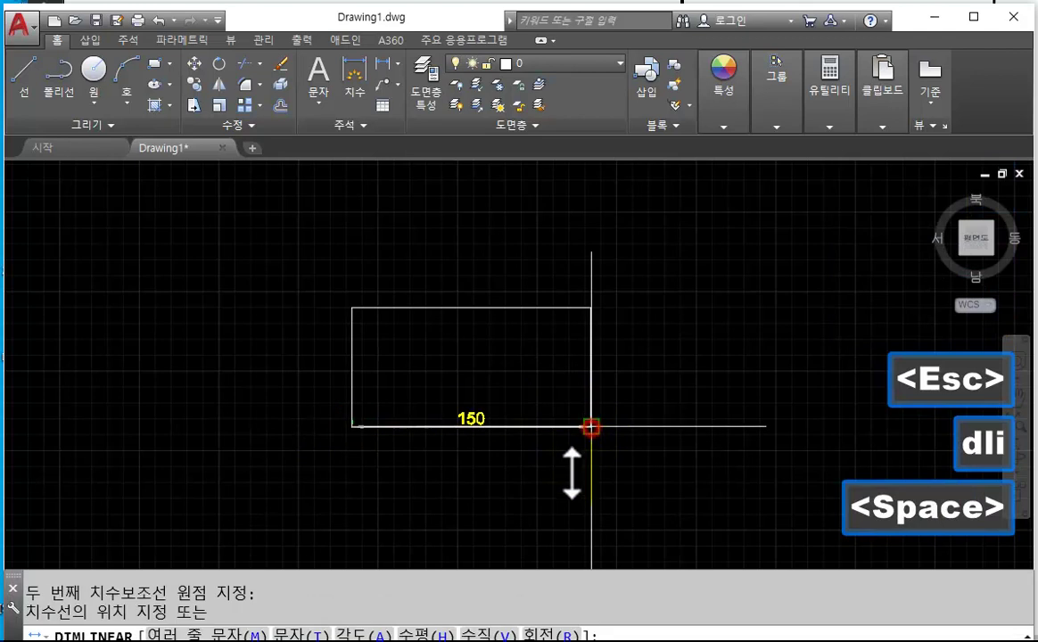
{"action": "left_click", "coordinate": [574, 470]}
{"action": "key", "text": "space"}
{"action": "left_click", "coordinate": [590, 427]}
{"action": "left_click", "coordinate": [591, 308]}
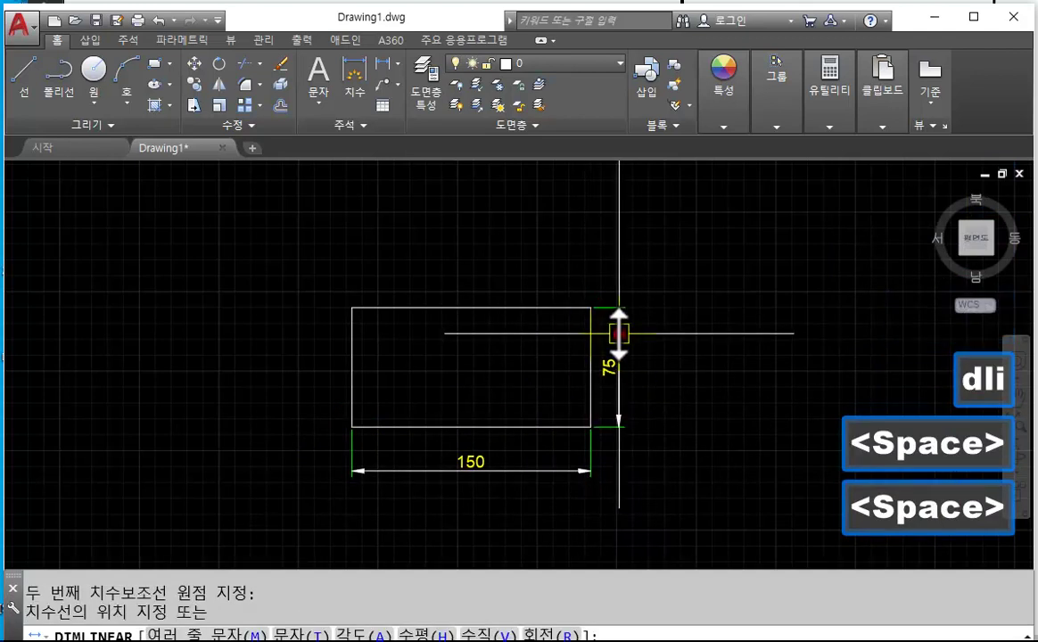
{"action": "left_click", "coordinate": [619, 335]}
{"action": "key", "text": "Escape"}
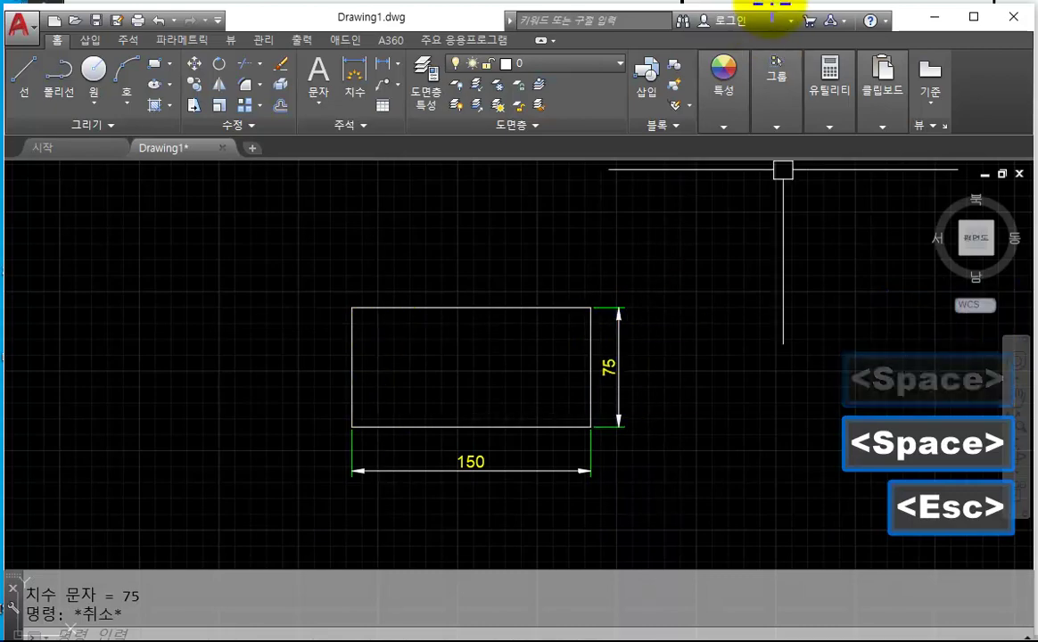
{"action": "left_click", "coordinate": [557, 143]}
{"action": "key", "text": "Escape"}
{"action": "left_click", "coordinate": [417, 438]}
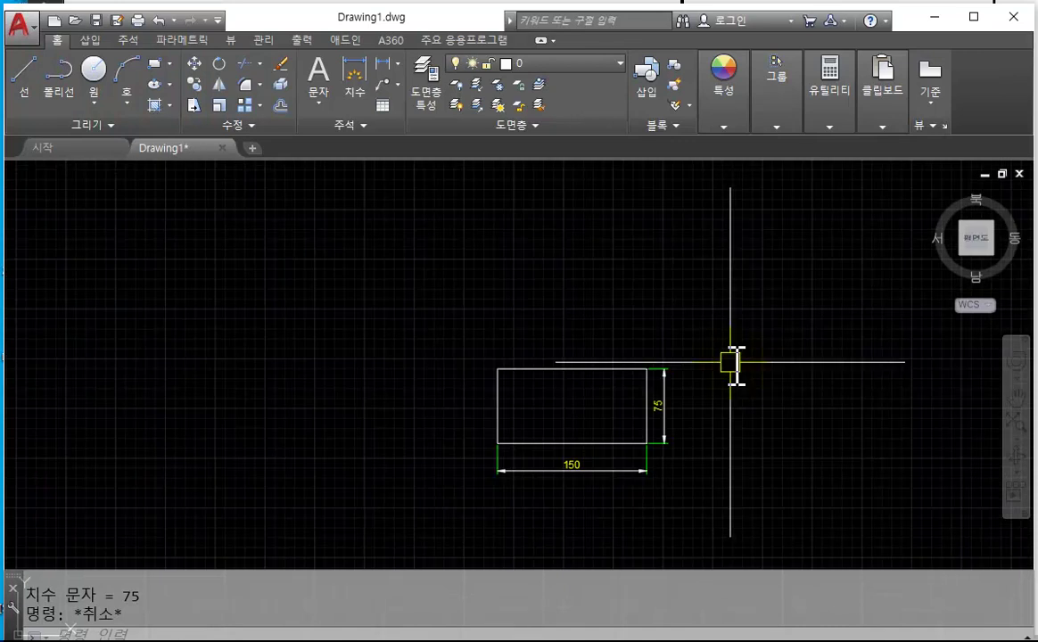
- Draw vertical construction lines (XLINE) through the rectangle's left and right edges
{"action": "type", "text": "xl"}
{"action": "key", "text": "space"}
{"action": "type", "text": "v"}
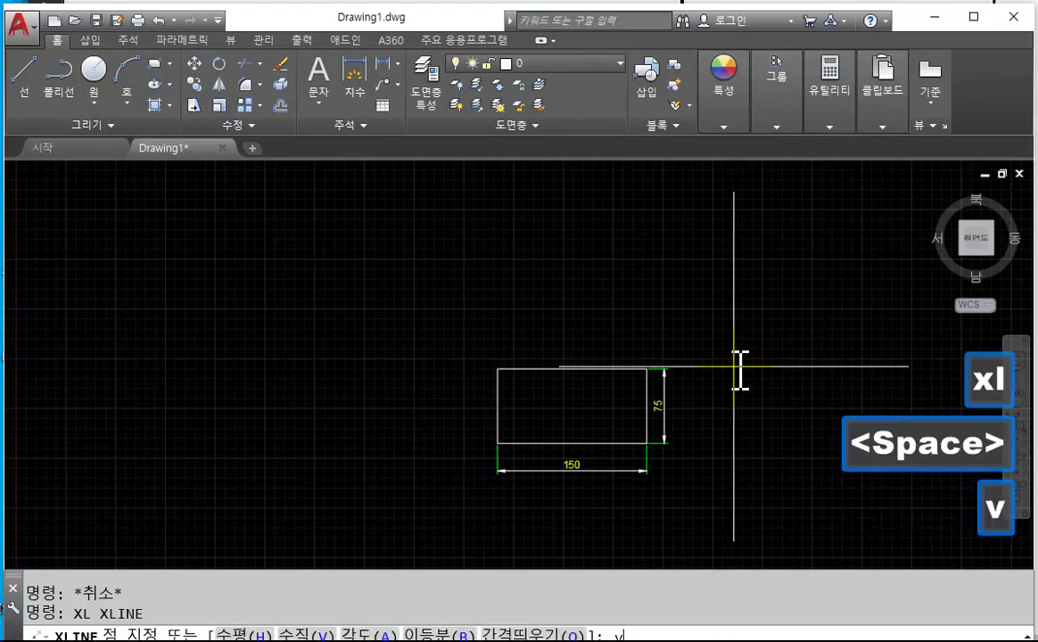
{"action": "key", "text": "space"}
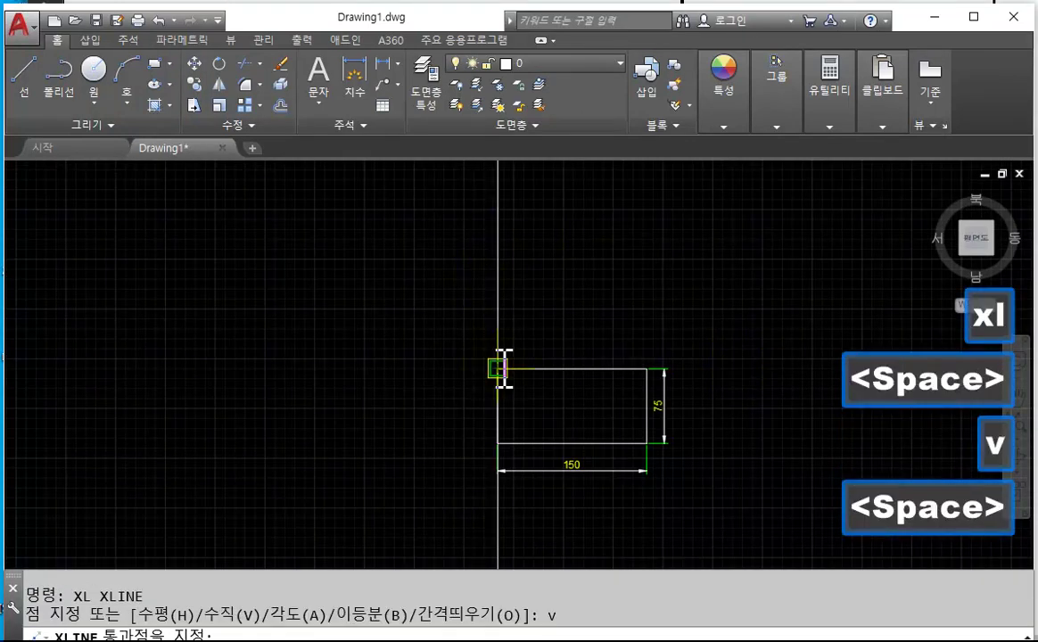
{"action": "left_click", "coordinate": [498, 368]}
{"action": "key", "text": "Escape"}
{"action": "middle_click_drag", "start_coordinate": [724, 320], "coordinate": [673, 379]}
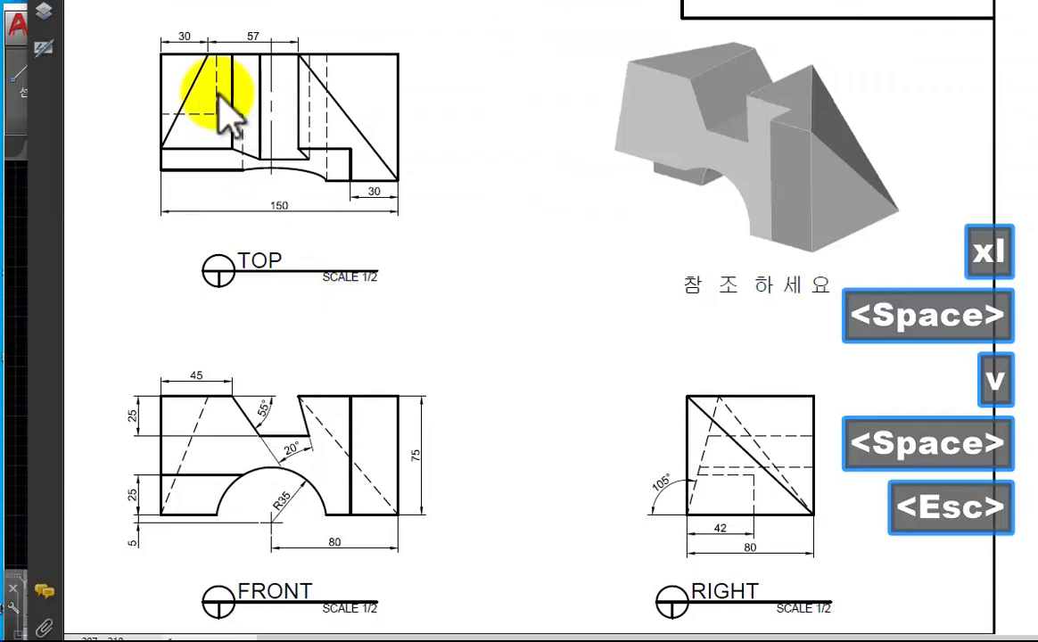
- Return from the reference PDF to AutoCAD and draw horizontal construction lines through the rectangle's top and bottom corners
{"action": "left_click", "coordinate": [20, 412]}
{"action": "scroll", "coordinate": [675, 413], "scroll_direction": "down", "scroll_amount": 1}
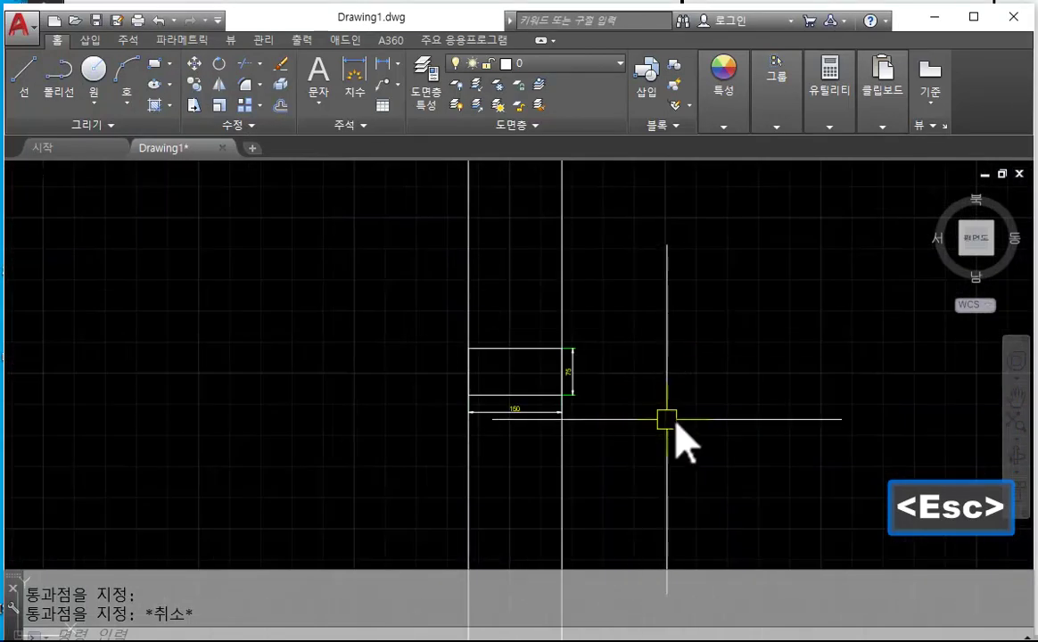
{"action": "type", "text": "xl"}
{"action": "key", "text": "space"}
{"action": "type", "text": "h"}
{"action": "key", "text": "space"}
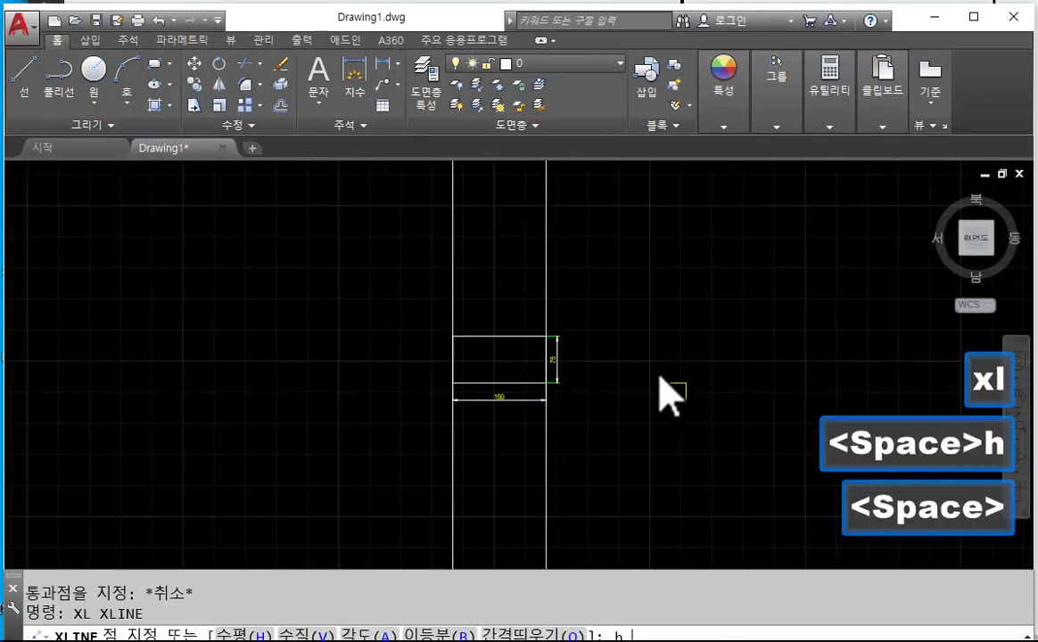
{"action": "scroll", "coordinate": [576, 371], "scroll_direction": "up", "scroll_amount": 6}
{"action": "left_click", "coordinate": [487, 339]}
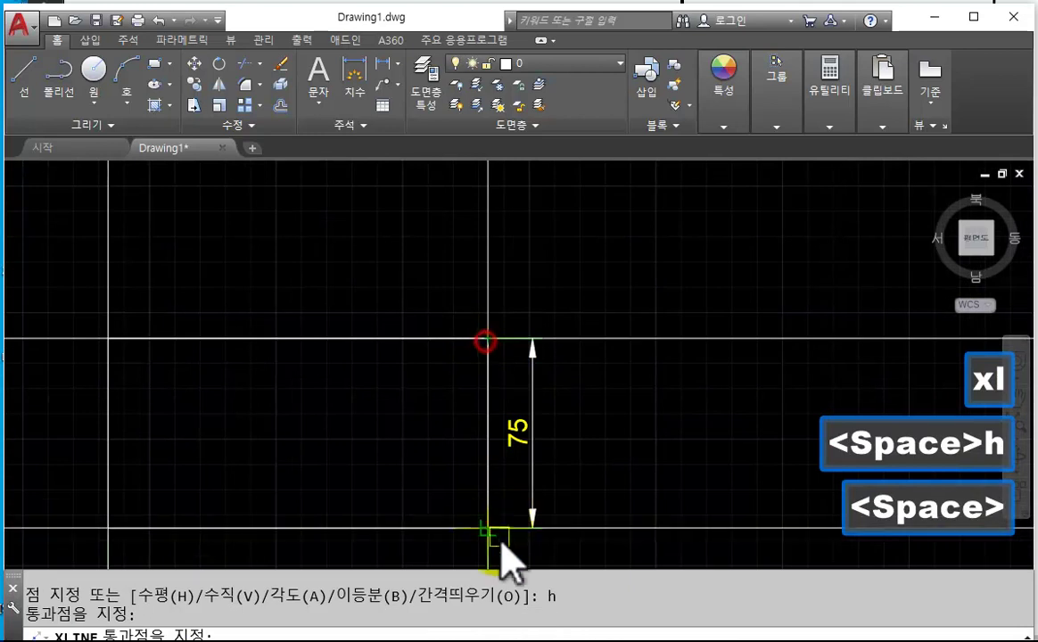
{"action": "left_click", "coordinate": [487, 528]}
{"action": "key", "text": "Escape"}
{"action": "scroll", "coordinate": [563, 493], "scroll_direction": "down", "scroll_amount": 7}
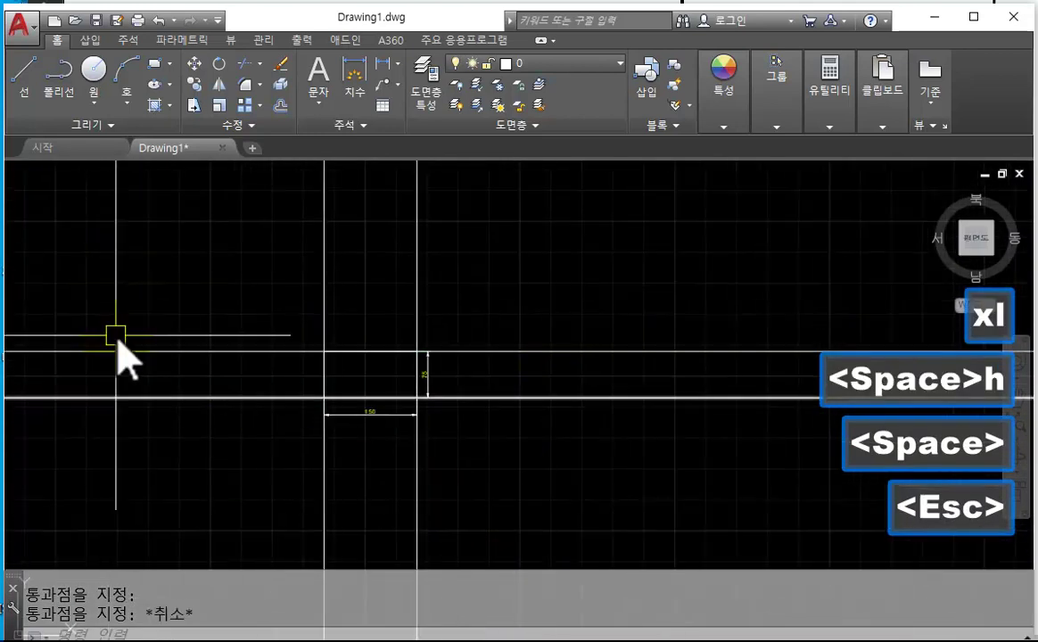
- Draw a 45-degree angled construction line through a point above and to the right of the rectangle
{"action": "key", "text": "alt+Tab"}
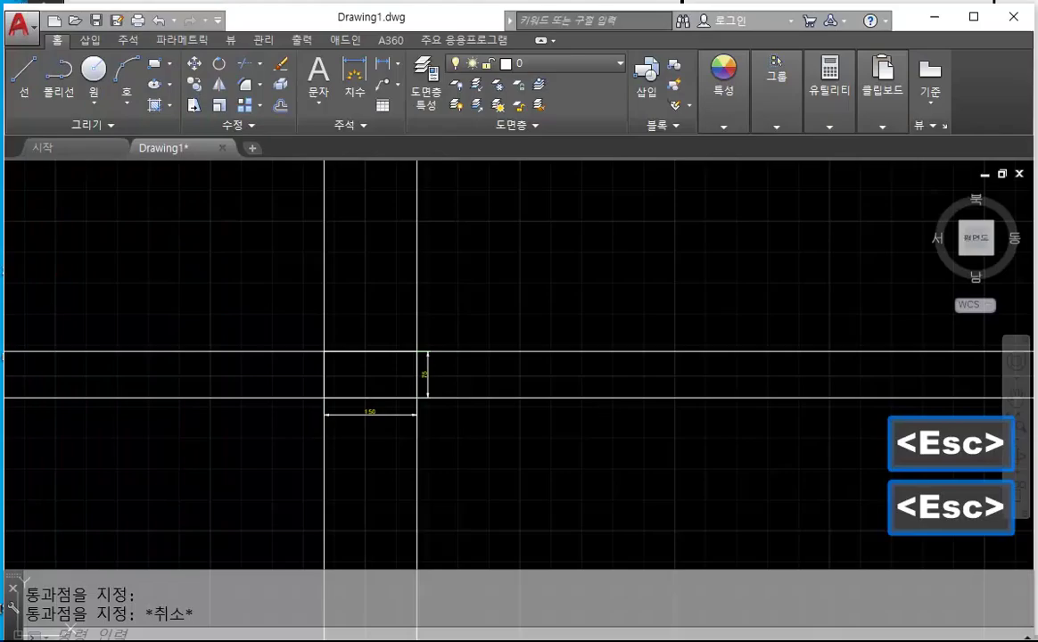
{"action": "type", "text": "xl"}
{"action": "key", "text": "space"}
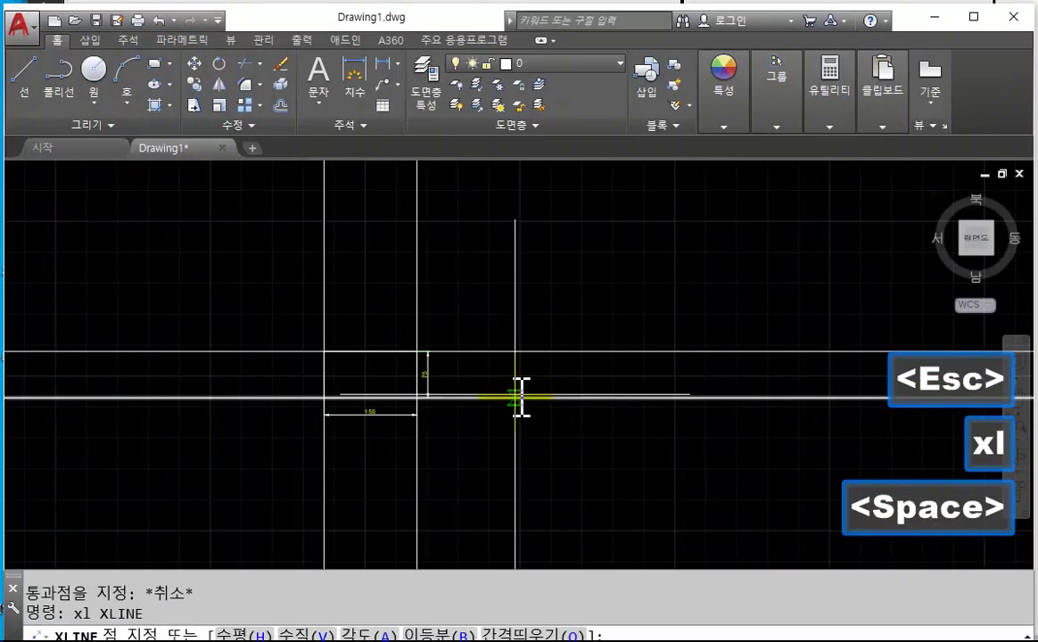
{"action": "type", "text": "a"}
{"action": "key", "text": "space"}
{"action": "type", "text": "4"}
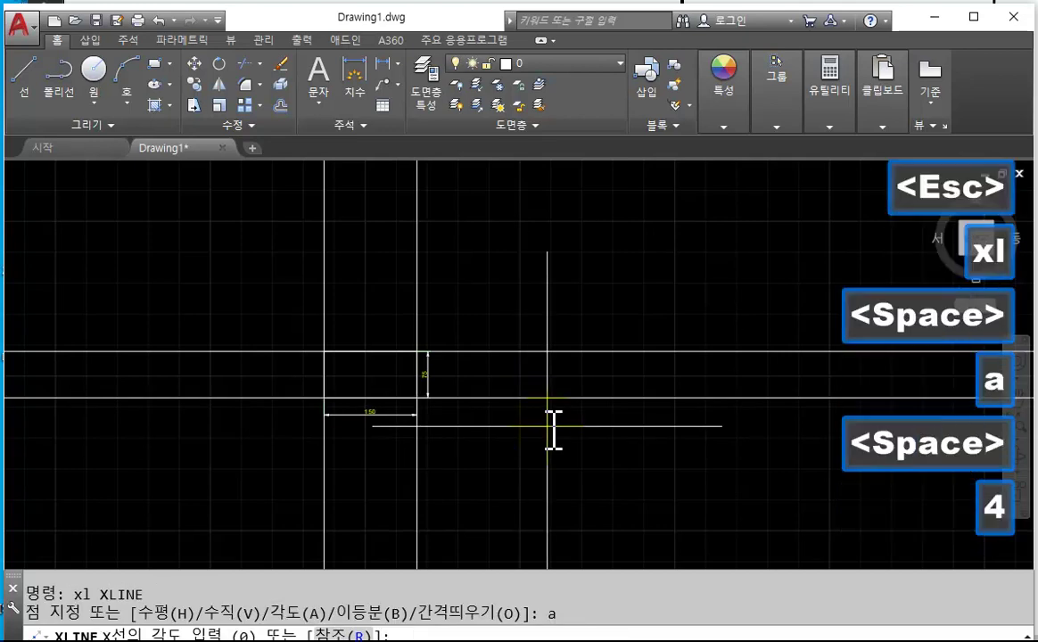
{"action": "type", "text": "5"}
{"action": "key", "text": "space"}
{"action": "scroll", "coordinate": [508, 285], "scroll_direction": "up", "scroll_amount": 2}
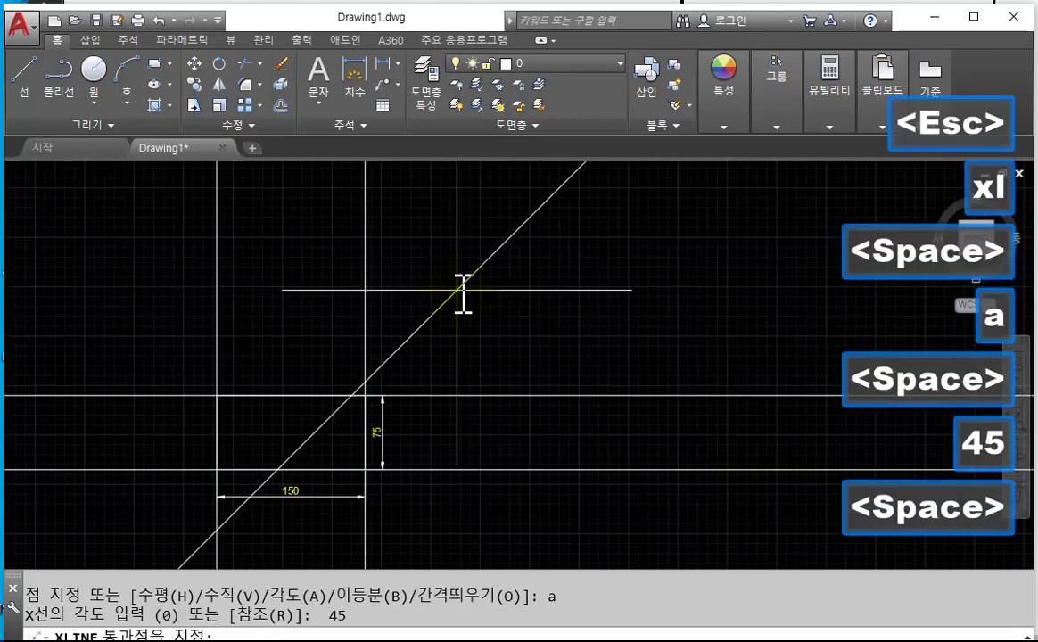
{"action": "key", "text": "Escape"}
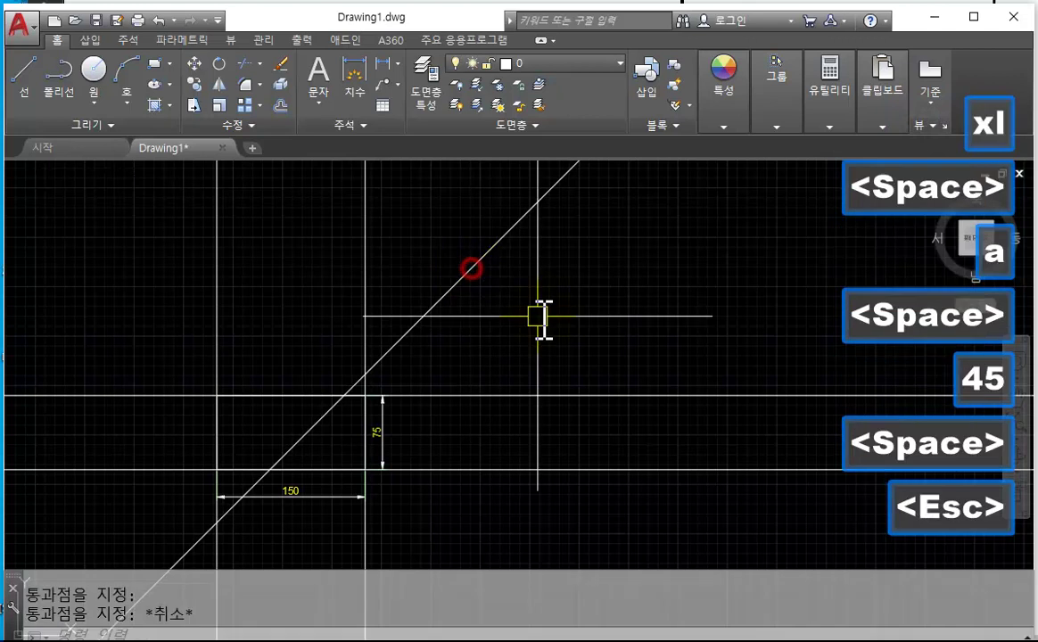
- Switch to the Notepad notes, add the line "XL-A-45 사선을 하나 그립니다." below the XL-V line, and return to AutoCAD
{"action": "key", "text": "alt+Tab"}
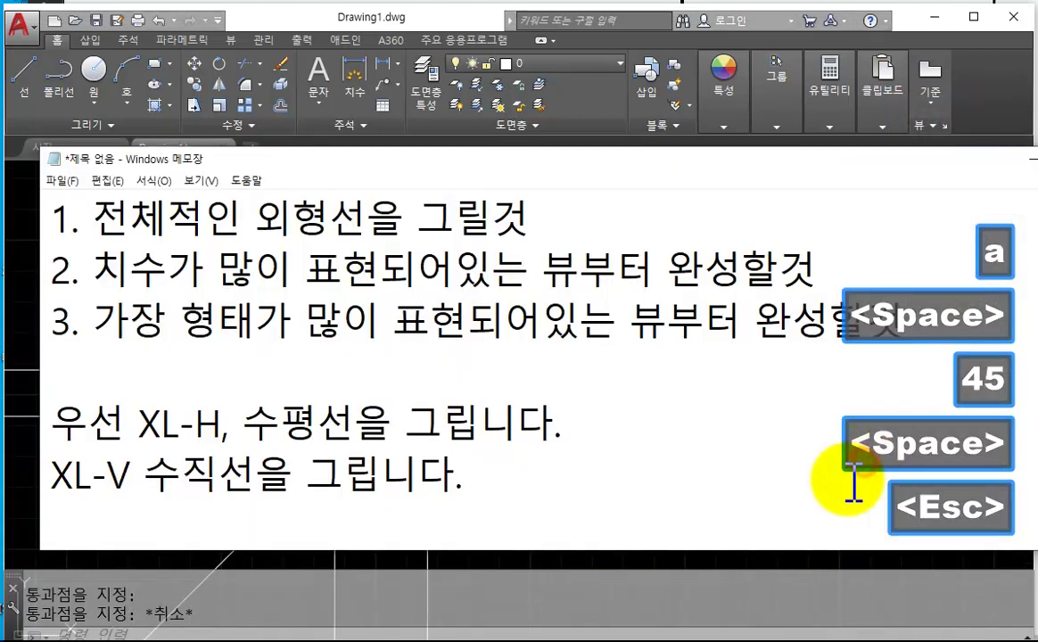
{"action": "key", "text": "Return"}
{"action": "key", "text": "Hangul"}
{"action": "type", "text": "xL"}
{"action": "key", "text": "BackSpace"}
{"action": "key", "text": "BackSpace"}
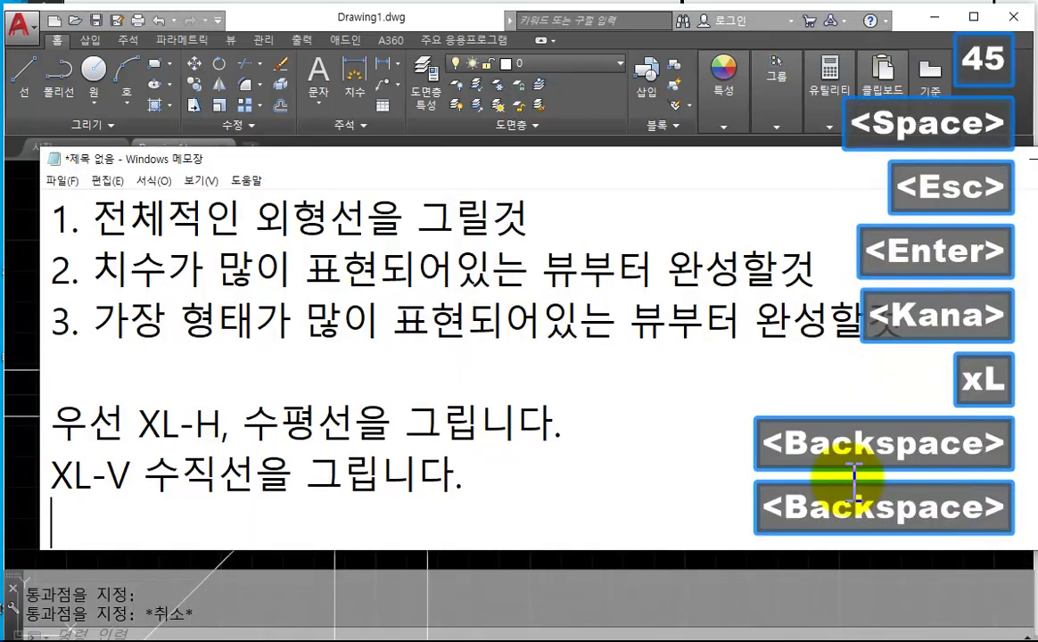
{"action": "type", "text": "XL-A-"}
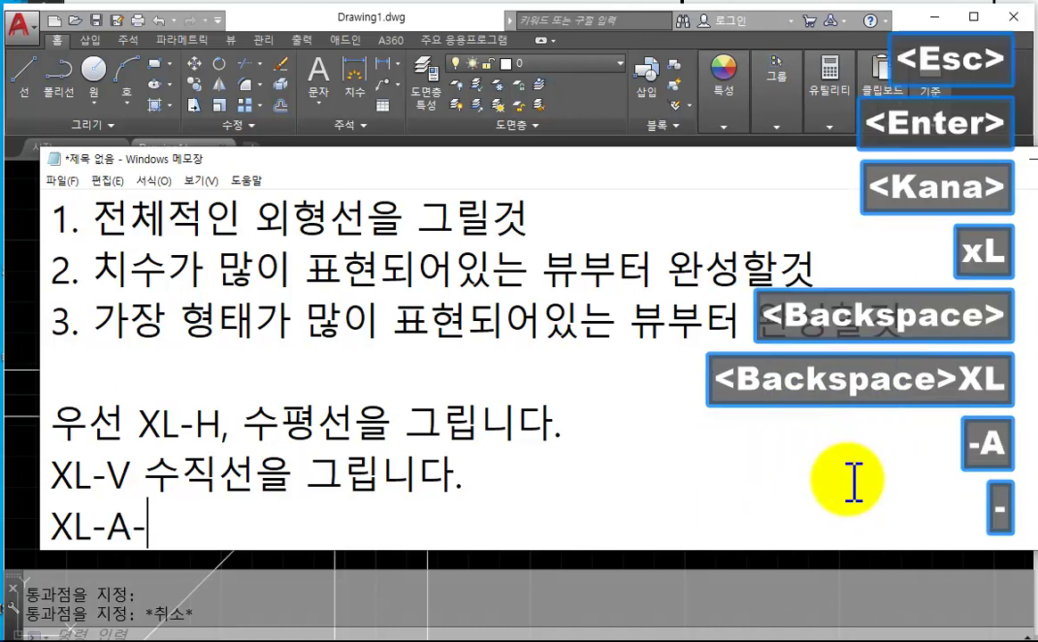
{"action": "type", "text": "45"}
{"action": "key", "text": "Hangul"}
{"action": "type", "text": "tktjsdmf gksk rmflq"}
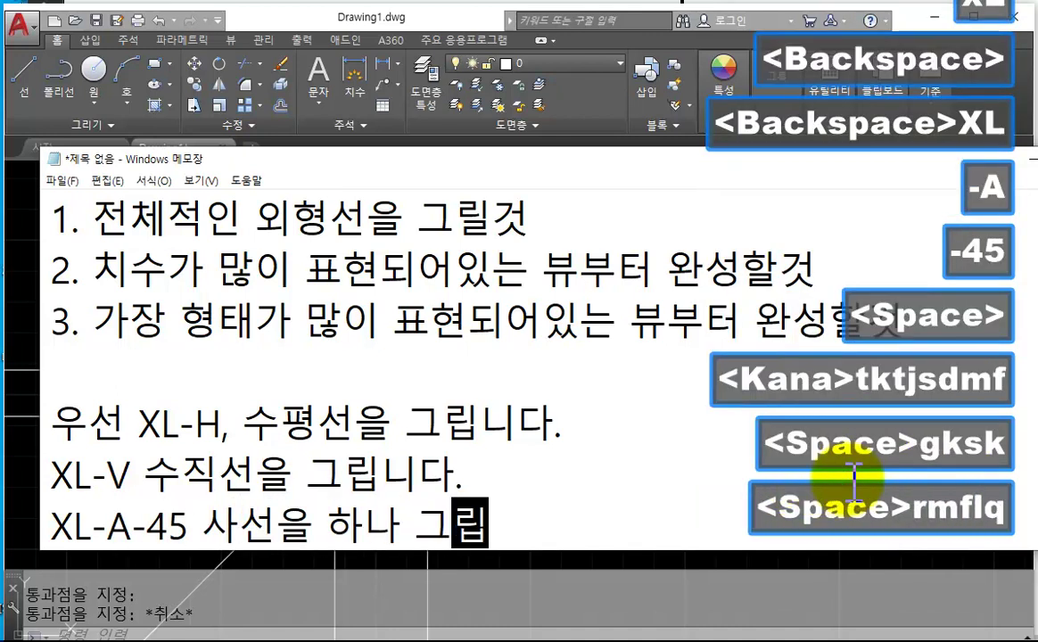
{"action": "type", "text": "slek"}
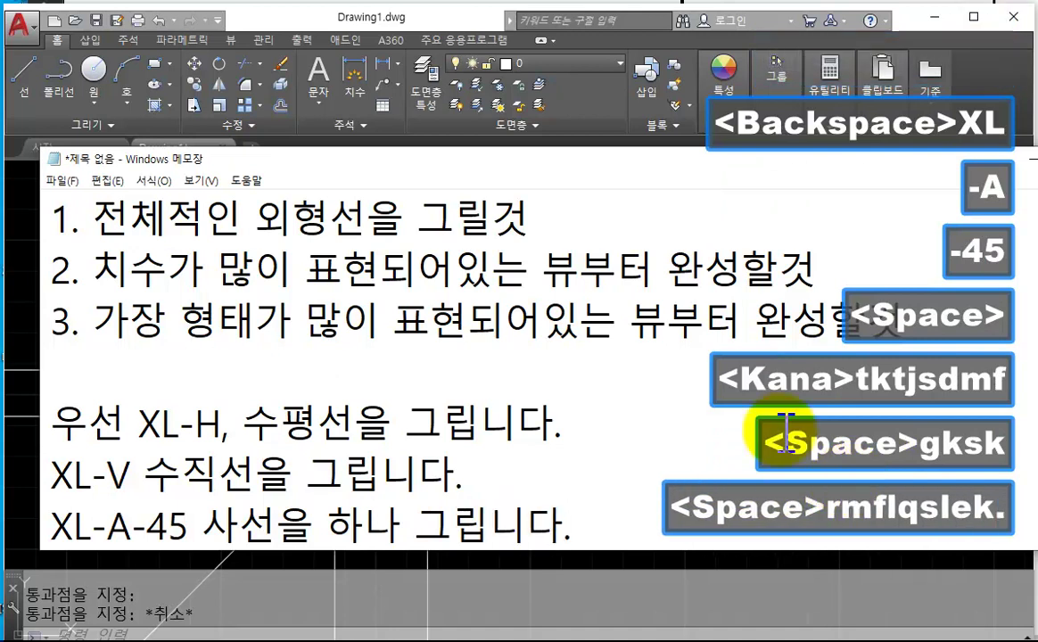
{"action": "left_click", "coordinate": [31, 321]}
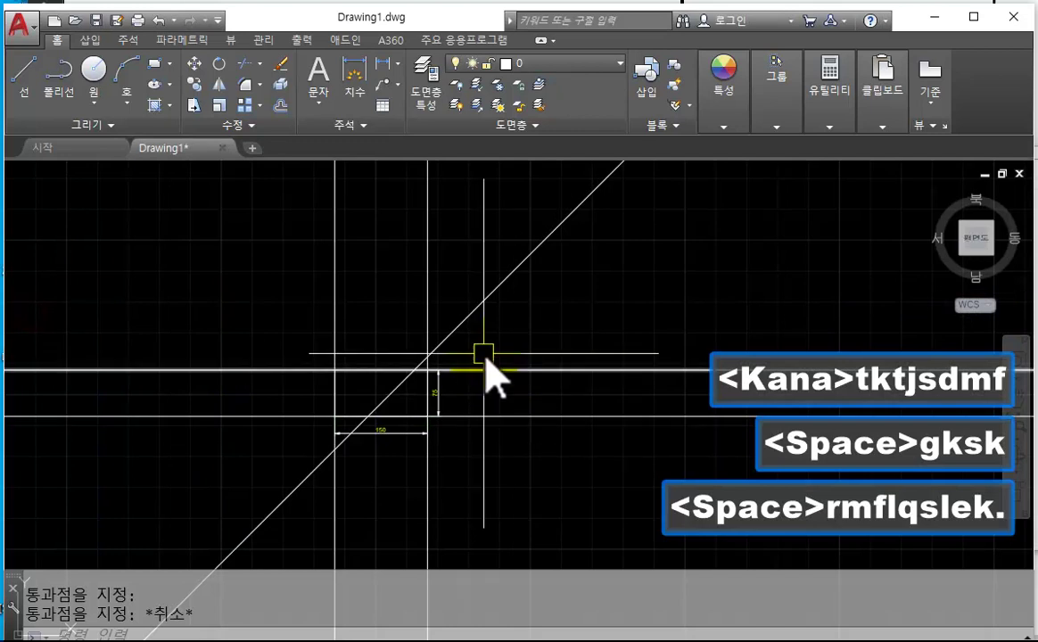
- Try to change the 45-degree construction line's colour to red
{"action": "middle_click_drag", "start_coordinate": [584, 262], "coordinate": [383, 348]}
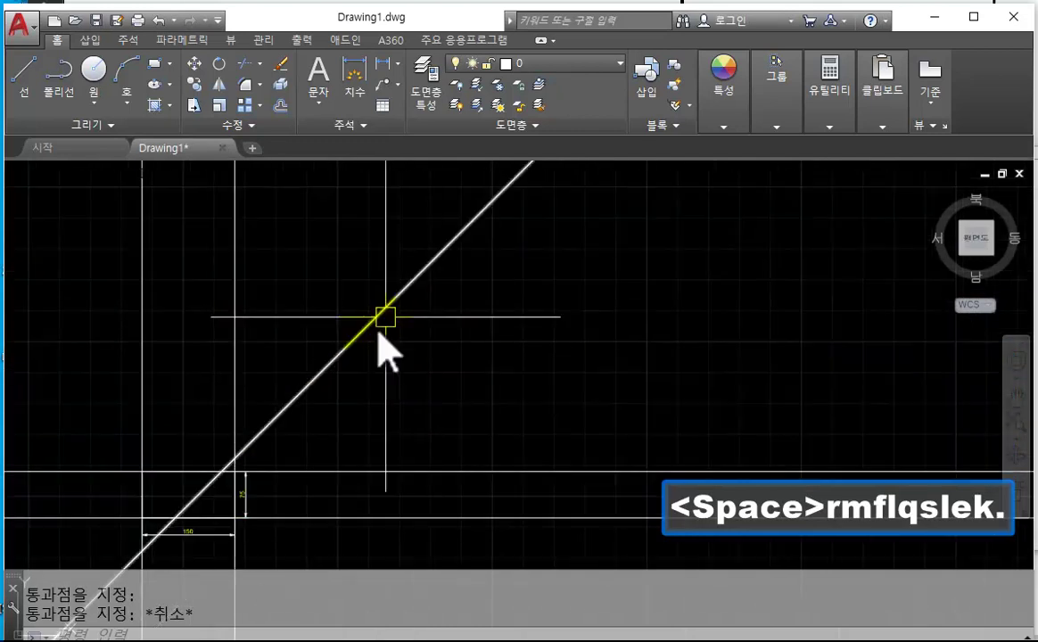
{"action": "left_click", "coordinate": [496, 354]}
{"action": "left_click", "coordinate": [348, 243]}
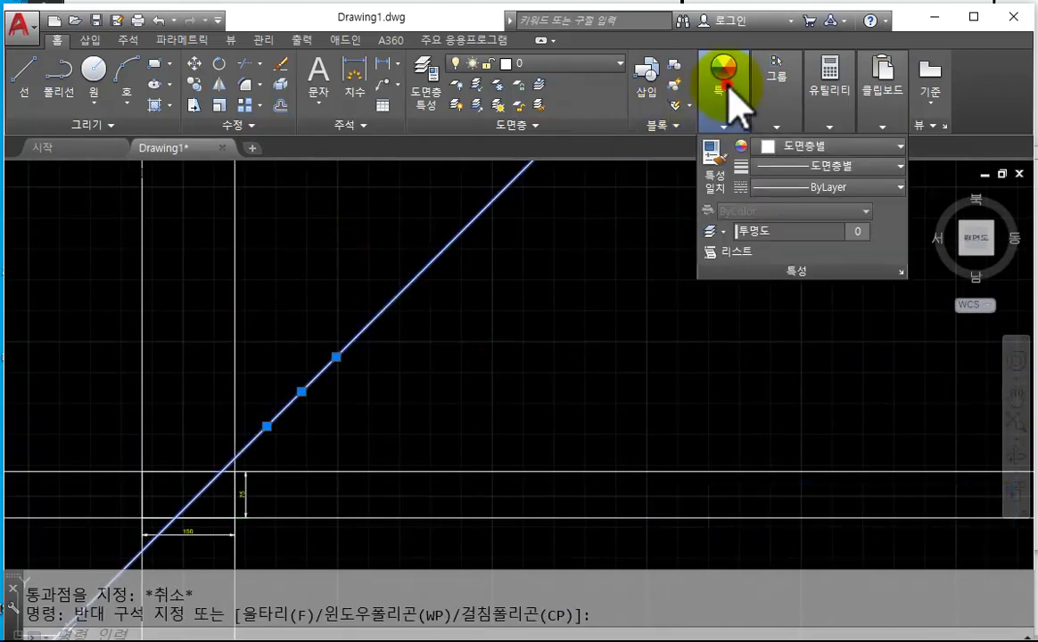
{"action": "mouse_move", "coordinate": [776, 80]}
{"action": "left_click", "coordinate": [782, 145]}
{"action": "key", "text": "Escape"}
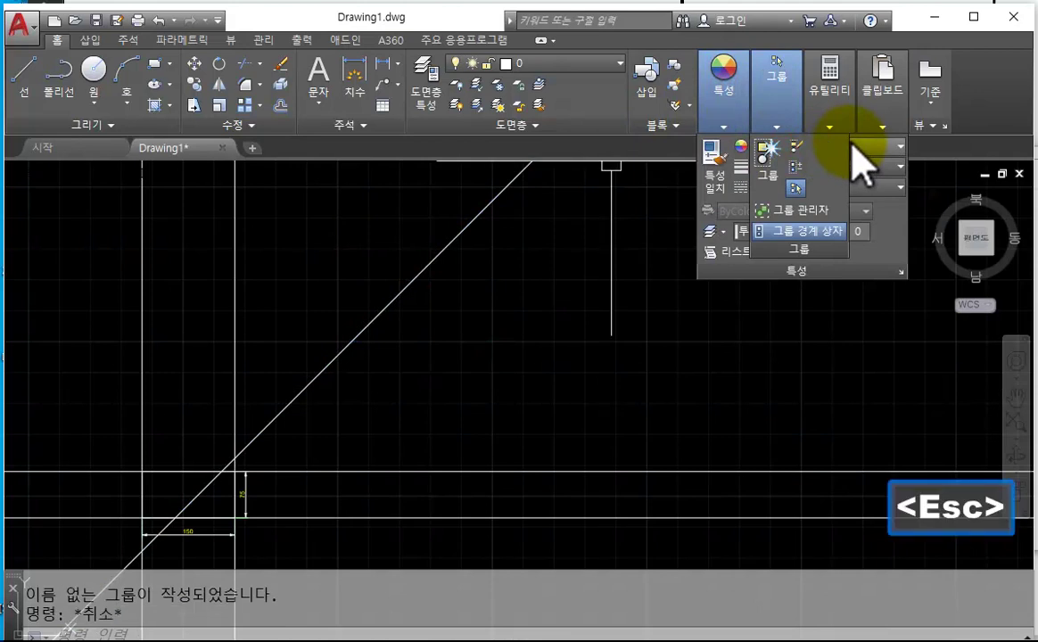
{"action": "left_click", "coordinate": [872, 145]}
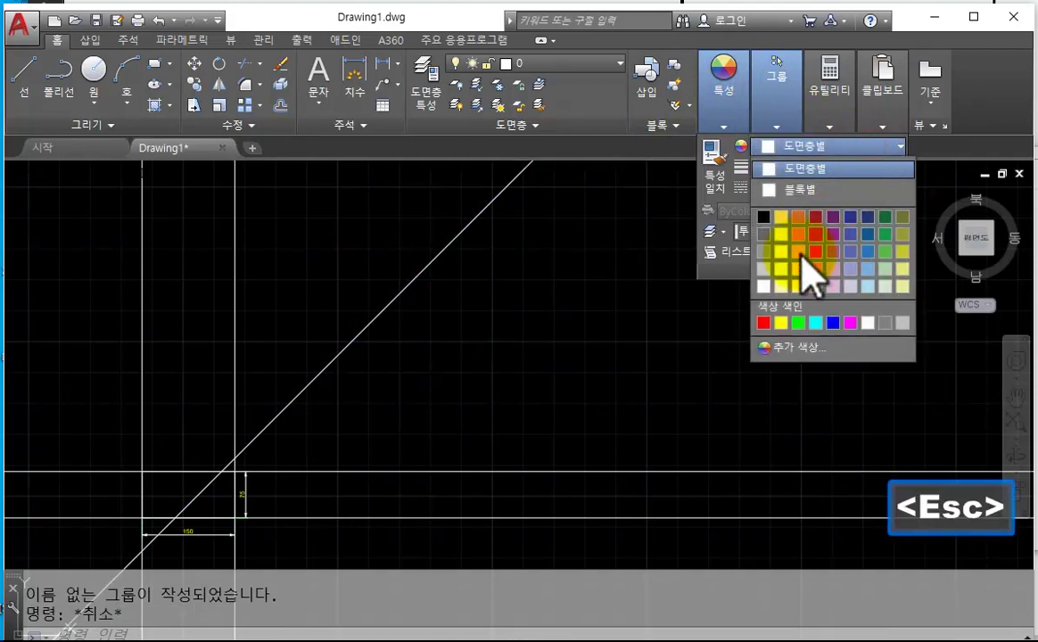
{"action": "left_click", "coordinate": [764, 323]}
{"action": "key", "text": "Escape"}
- Change the colour of the 45-degree construction line to red
{"action": "left_click", "coordinate": [496, 350]}
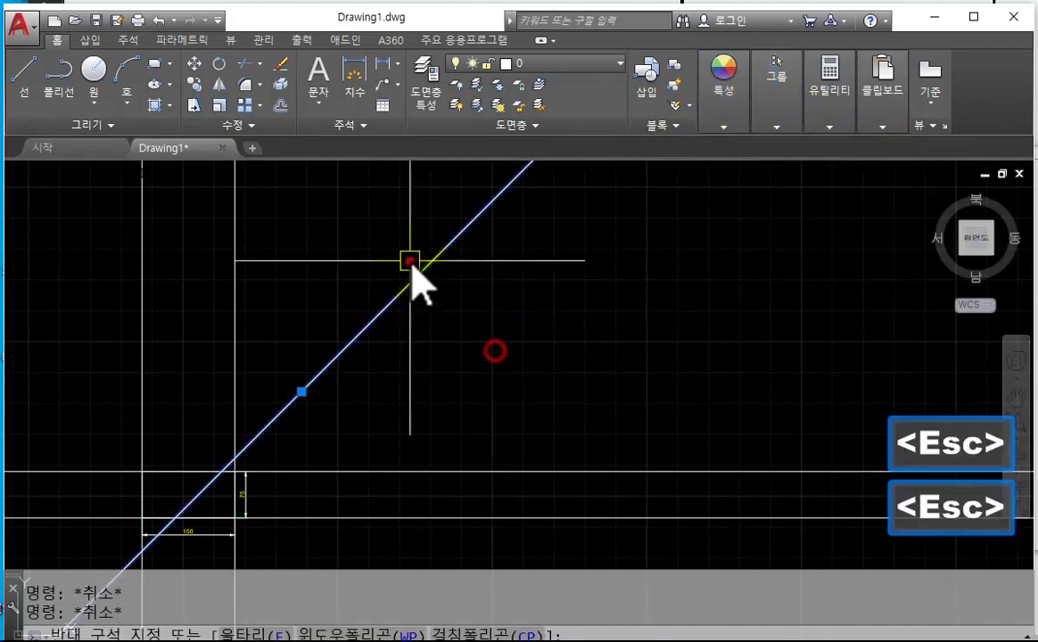
{"action": "left_click", "coordinate": [410, 262]}
{"action": "left_click", "coordinate": [866, 148]}
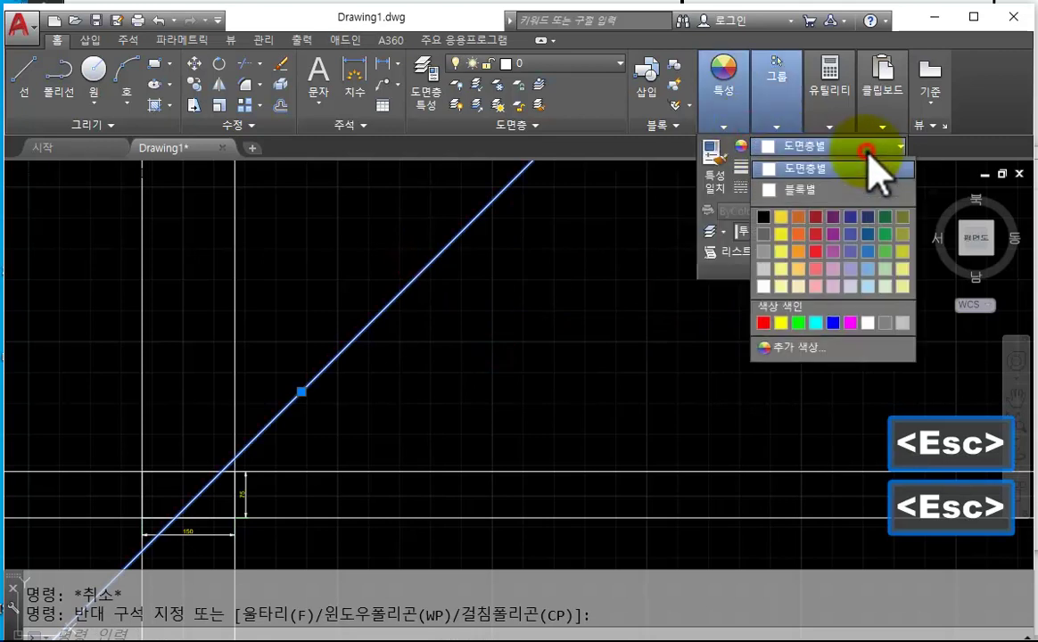
{"action": "left_click", "coordinate": [764, 323]}
{"action": "key", "text": "Escape"}
{"action": "scroll", "coordinate": [488, 429], "scroll_direction": "down", "scroll_amount": 3}
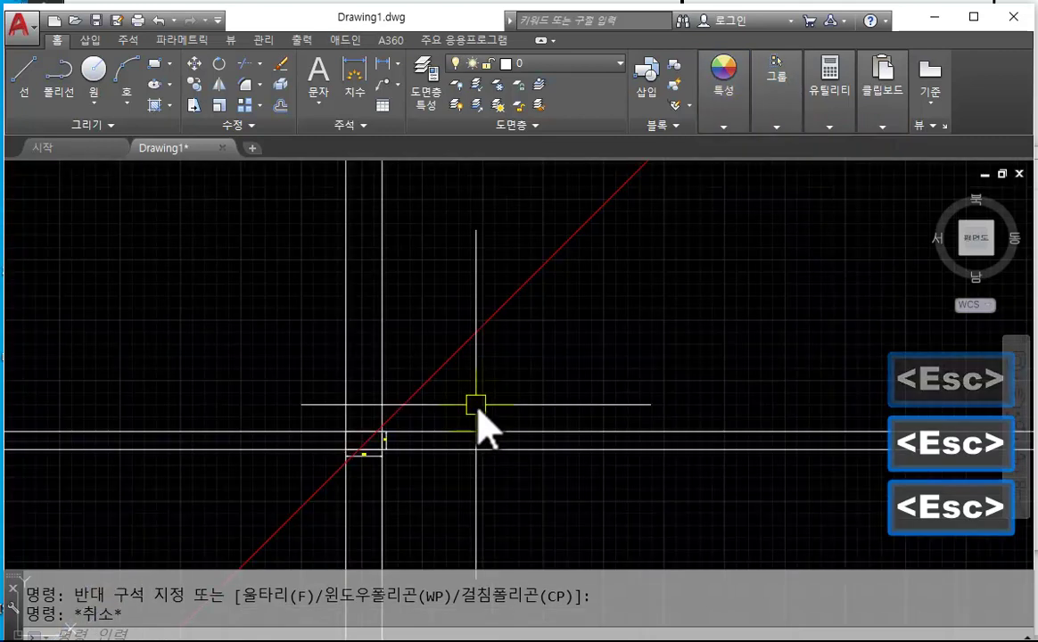
{"action": "middle_click_drag", "start_coordinate": [534, 348], "coordinate": [561, 290]}
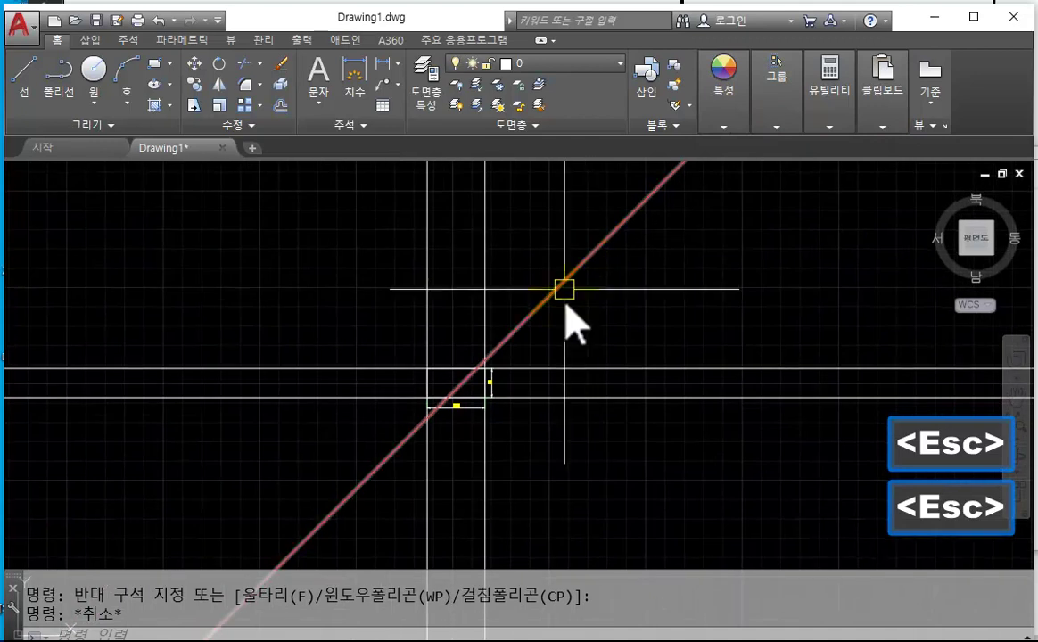
{"action": "scroll", "coordinate": [644, 306], "scroll_direction": "up", "scroll_amount": 4}
{"action": "middle_click_drag", "start_coordinate": [644, 306], "coordinate": [614, 369]}
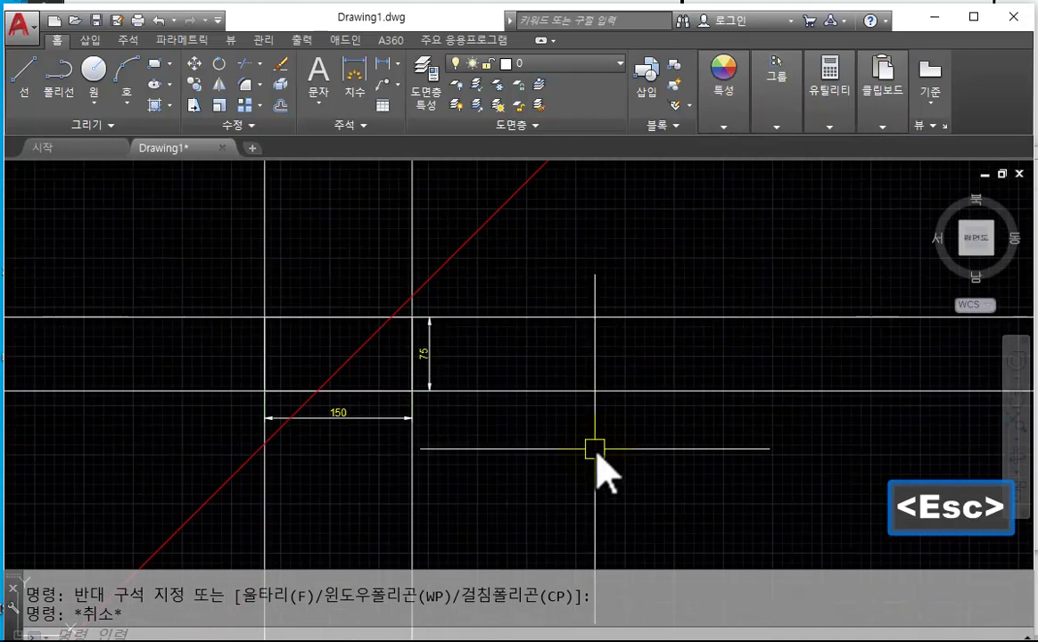
- Check the right view's dimensions in the reference PDF and return to AutoCAD
{"action": "key", "text": "alt+Tab"}
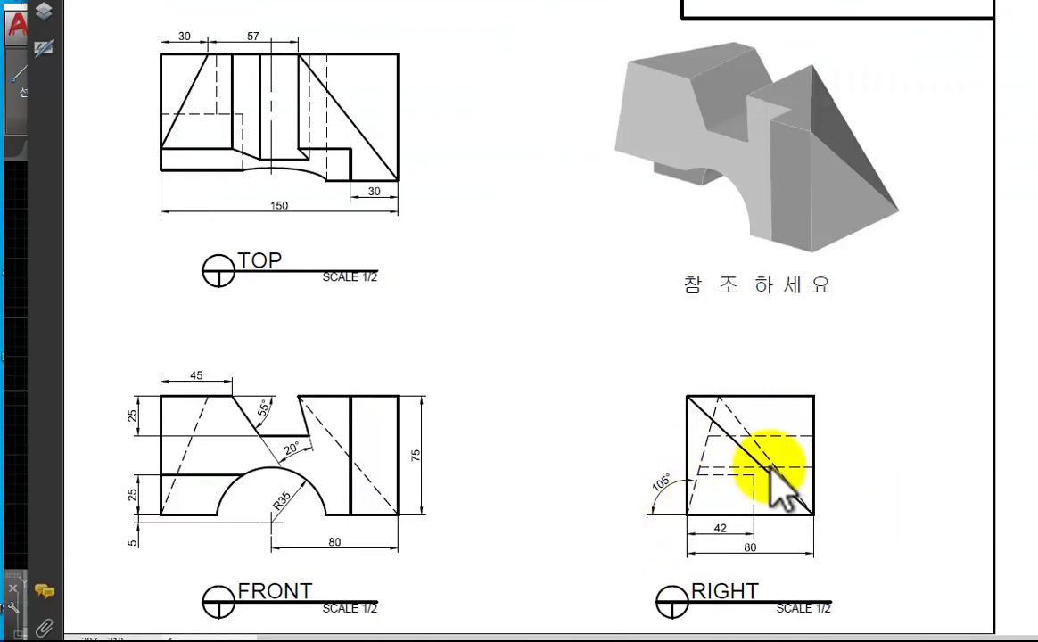
{"action": "left_click", "coordinate": [54, 440]}
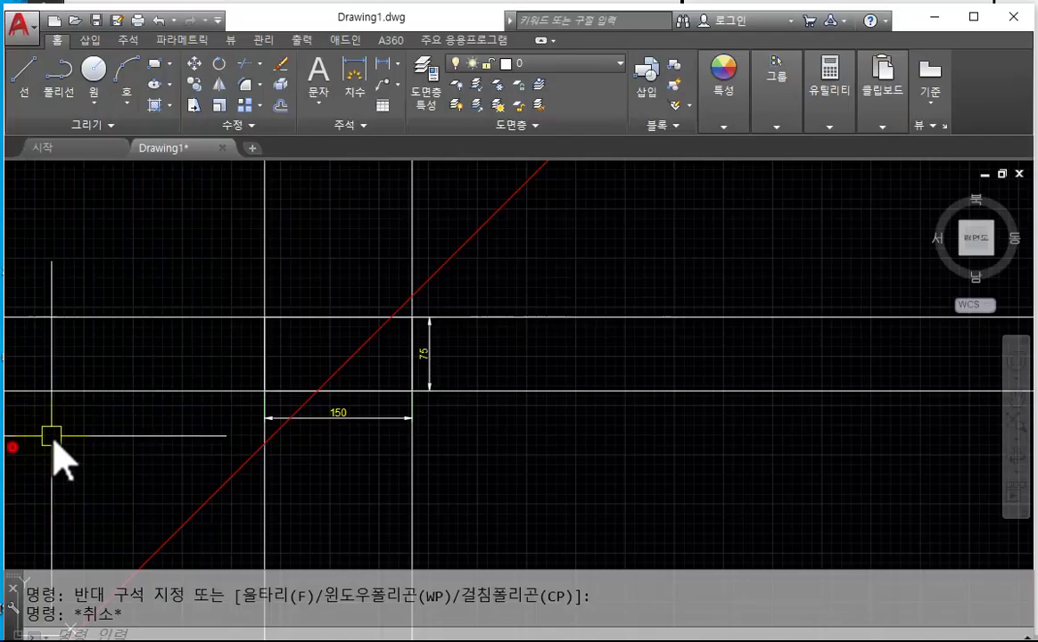
{"action": "type", "text": "xl"}
{"action": "key", "text": "space"}
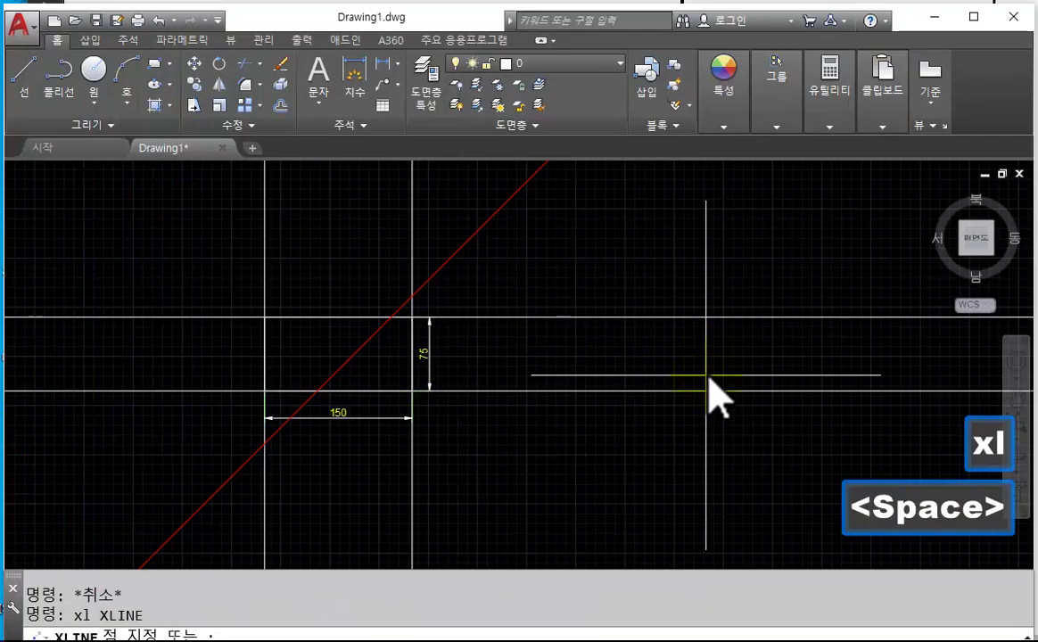
{"action": "type", "text": "v"}
{"action": "key", "text": "space"}
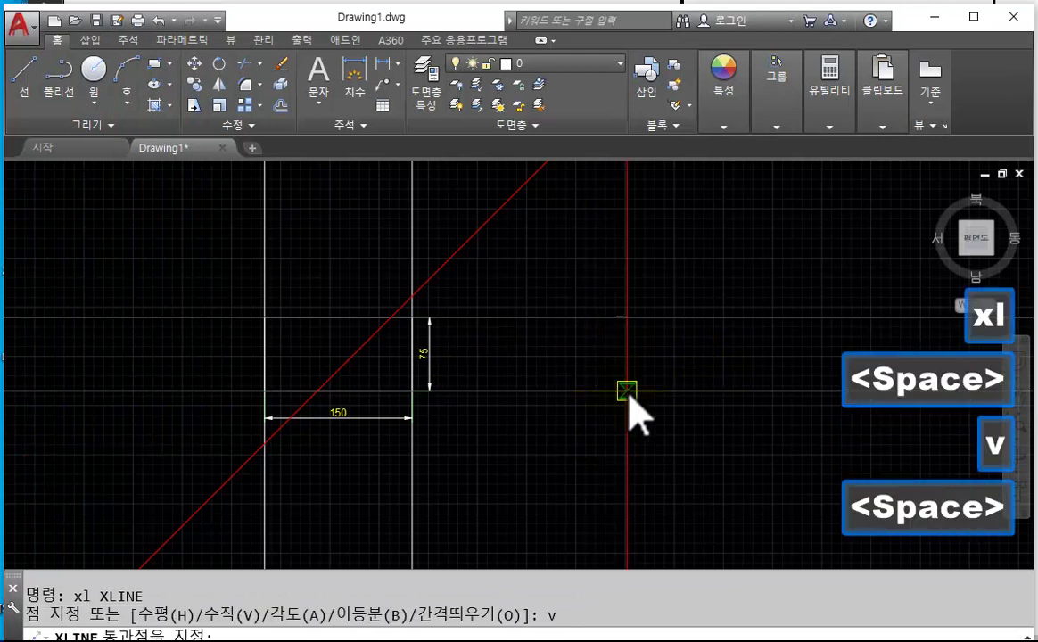
{"action": "key", "text": "Escape"}
- Set the current object colour to 도면층별 (ByLayer) with nothing selected
{"action": "left_click", "coordinate": [762, 93]}
{"action": "left_click", "coordinate": [724, 85]}
{"action": "left_click", "coordinate": [802, 147]}
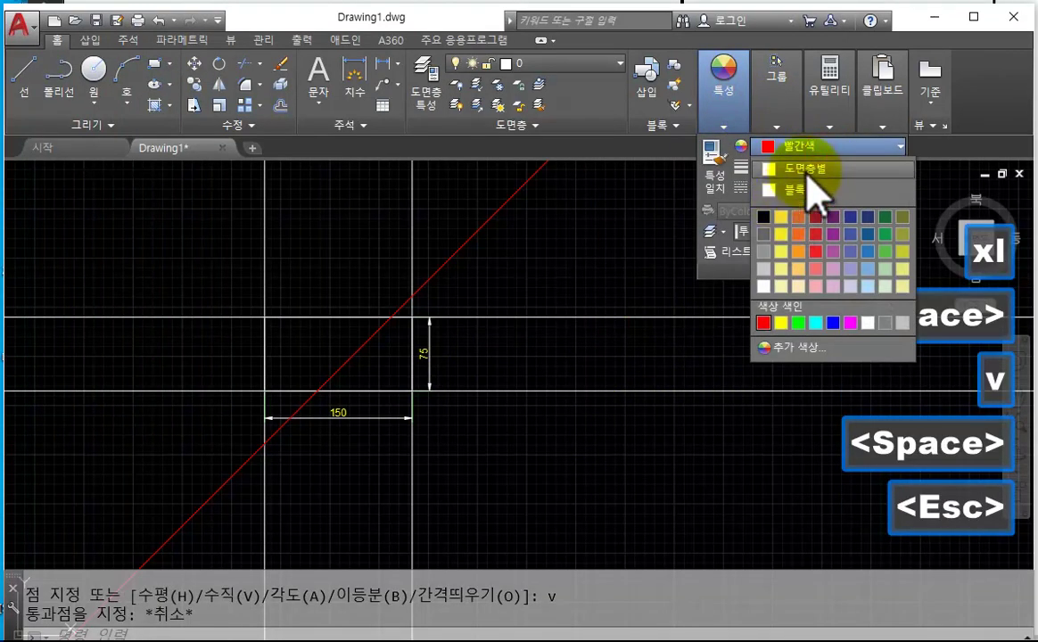
{"action": "left_click", "coordinate": [808, 169]}
{"action": "key", "text": "Escape"}
- Draw a vertical construction line (XLINE) to the right of the front rectangle for the right view
{"action": "type", "text": "xl"}
{"action": "key", "text": "space"}
{"action": "type", "text": "v"}
{"action": "key", "text": "space"}
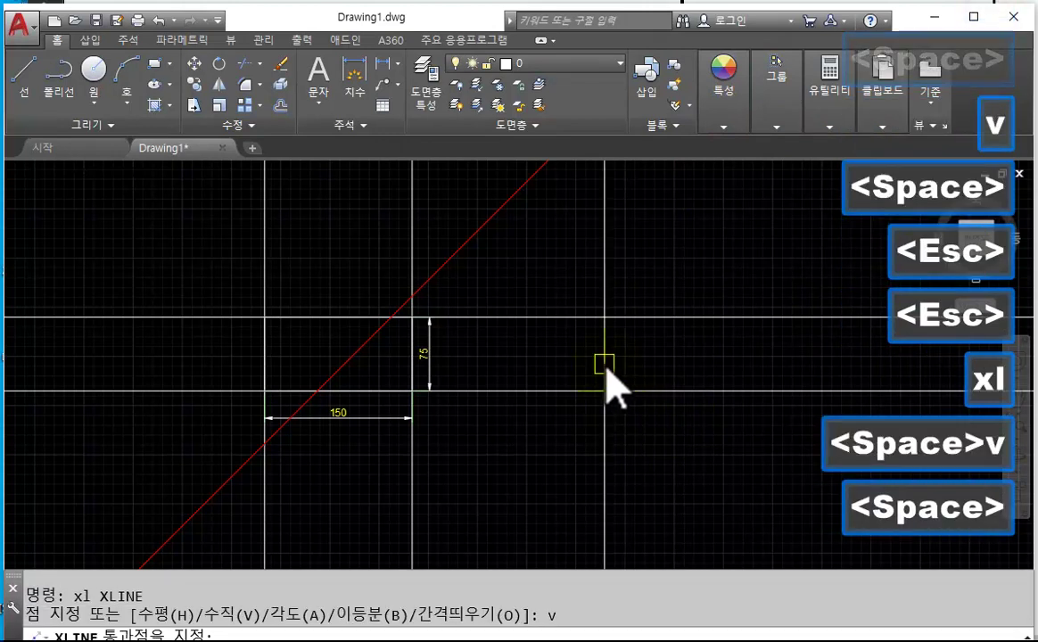
{"action": "left_click", "coordinate": [606, 364]}
{"action": "key", "text": "Escape"}
- Offset the new vertical construction line 80 to the left to set the right view's width
{"action": "middle_click_drag", "start_coordinate": [610, 365], "coordinate": [551, 401]}
{"action": "scroll", "coordinate": [558, 411], "scroll_direction": "up", "scroll_amount": 2}
{"action": "left_click_drag", "start_coordinate": [479, 382], "coordinate": [482, 385]}
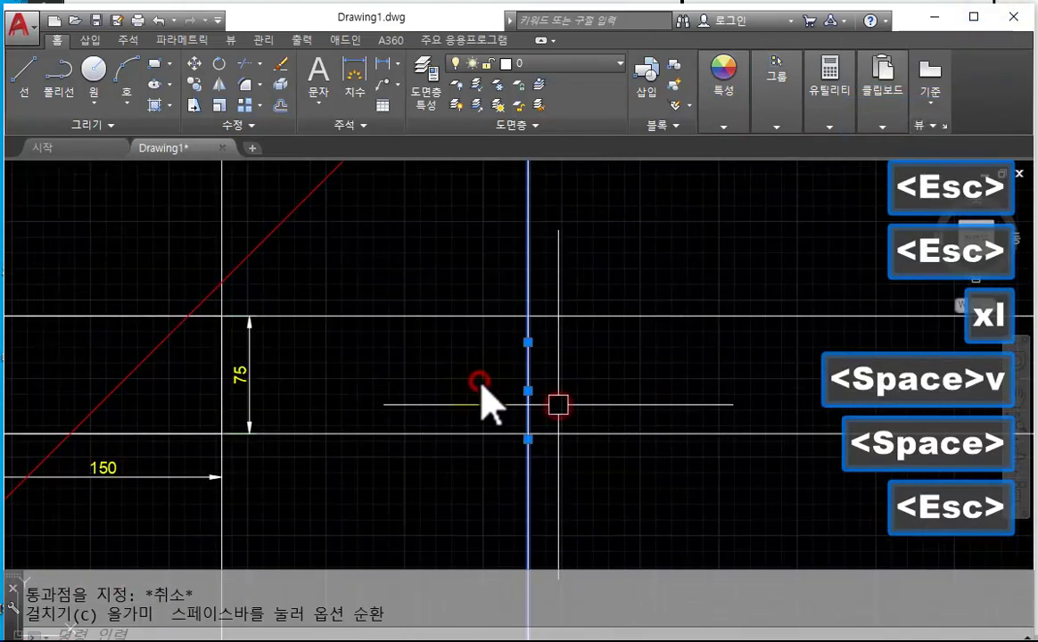
{"action": "type", "text": "o"}
{"action": "key", "text": "space"}
{"action": "type", "text": "80"}
{"action": "key", "text": "space"}
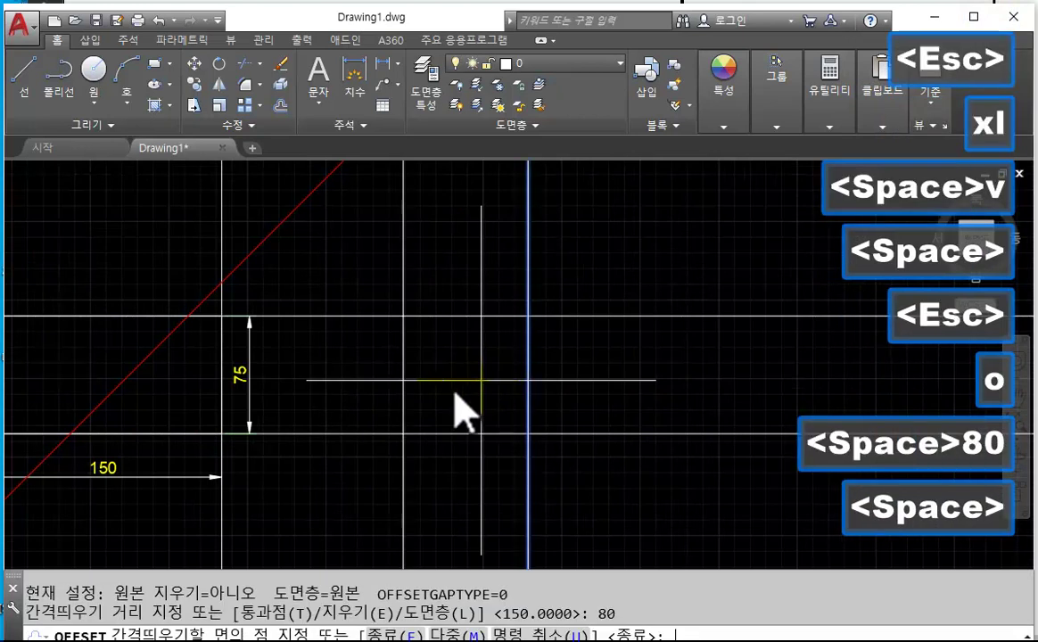
{"action": "left_click", "coordinate": [519, 364]}
{"action": "key", "text": "Escape"}
{"action": "key", "text": "Escape"}
{"action": "scroll", "coordinate": [640, 378], "scroll_direction": "up", "scroll_amount": 3}
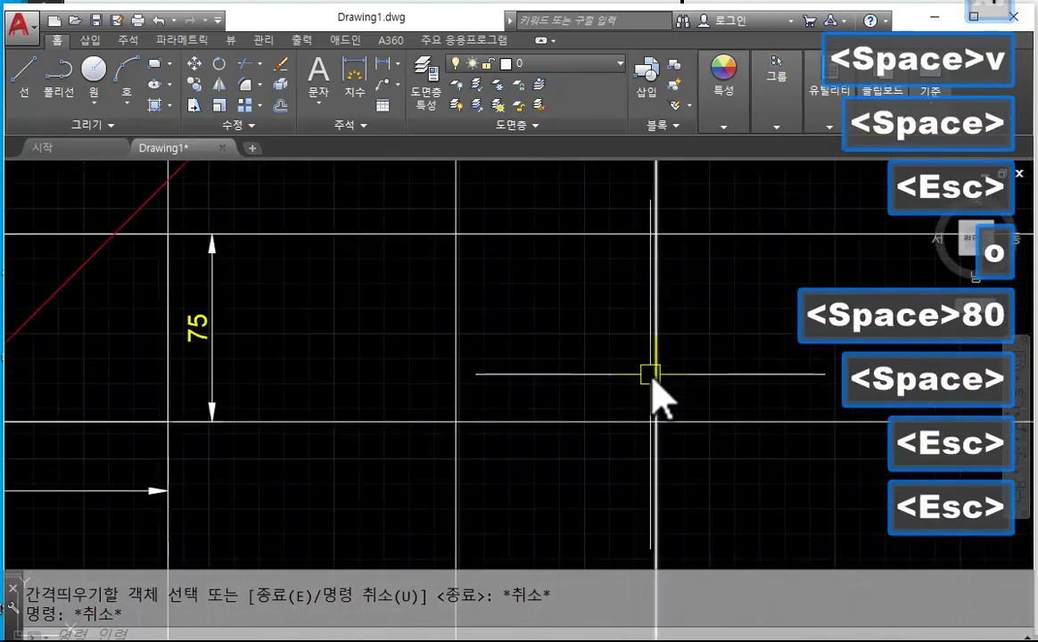
- Trim the surplus horizontal and vertical construction lines around the right view, leaving a closed 80 x 75 outline beside the front rectangle
{"action": "scroll", "coordinate": [654, 379], "scroll_direction": "down", "scroll_amount": 4}
{"action": "type", "text": "tr"}
{"action": "key", "text": "space"}
{"action": "left_click", "coordinate": [637, 443]}
{"action": "left_click", "coordinate": [473, 301]}
{"action": "key", "text": "space"}
{"action": "left_click", "coordinate": [692, 435]}
{"action": "left_click", "coordinate": [654, 263]}
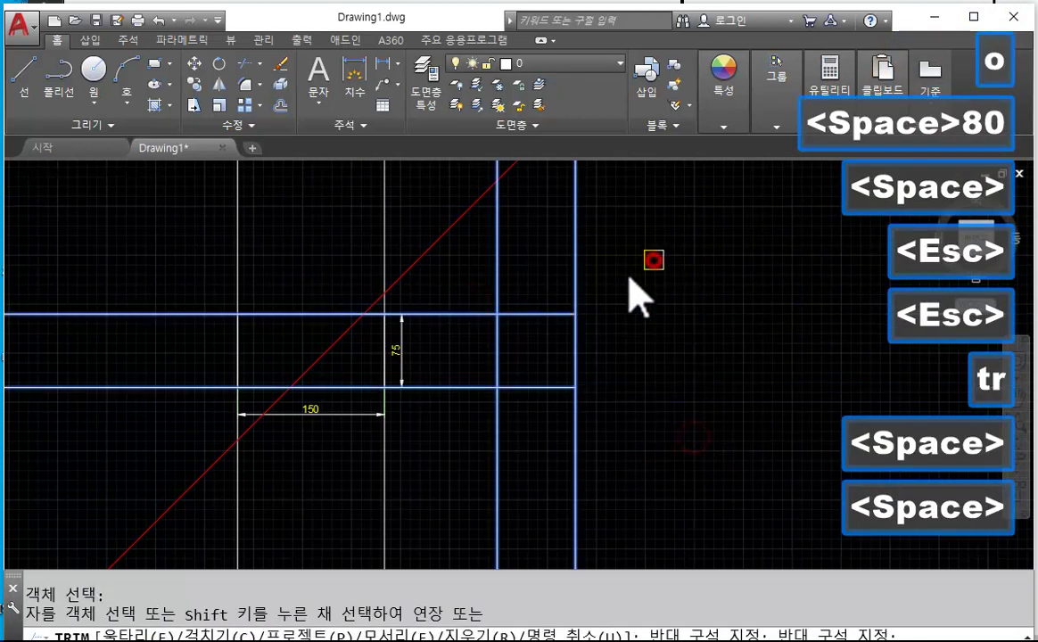
{"action": "left_click", "coordinate": [458, 249]}
{"action": "left_click", "coordinate": [475, 455]}
{"action": "left_click", "coordinate": [457, 288]}
{"action": "left_click", "coordinate": [647, 454]}
{"action": "left_click", "coordinate": [454, 447]}
{"action": "key", "text": "Escape"}
{"action": "scroll", "coordinate": [562, 366], "scroll_direction": "up", "scroll_amount": 2}
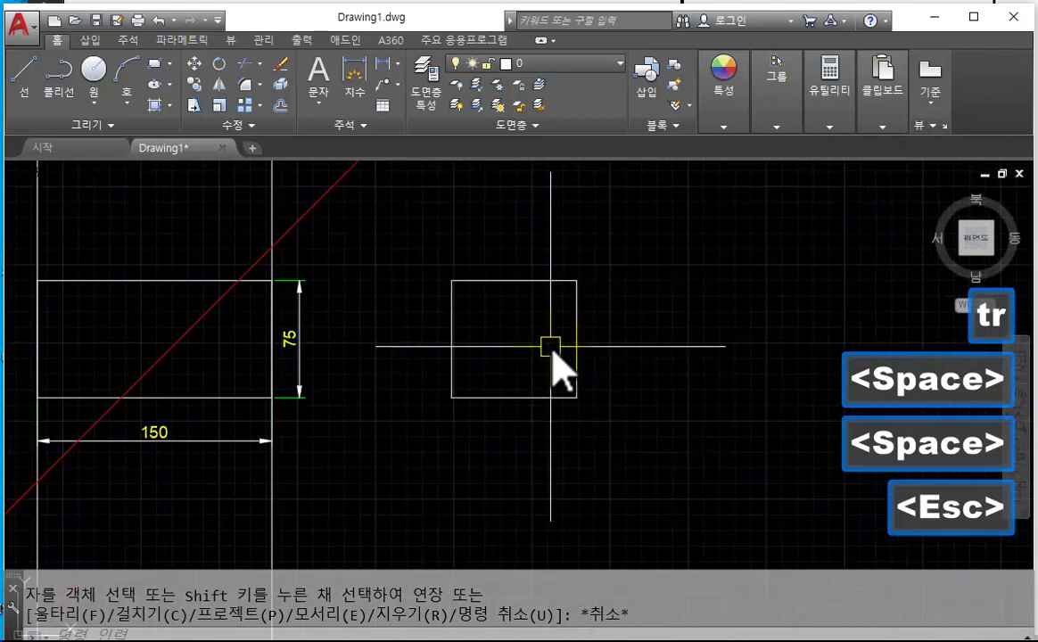
- Examine the front and right outlines and the space for the top view, compare them with the reference PDF, and return to AutoCAD
{"action": "middle_click_drag", "start_coordinate": [553, 352], "coordinate": [542, 384]}
{"action": "mouse_move", "coordinate": [483, 417]}
{"action": "middle_mouse_down"}
{"action": "mouse_move", "coordinate": [610, 290]}
{"action": "mouse_move", "coordinate": [635, 308]}
{"action": "middle_mouse_up"}
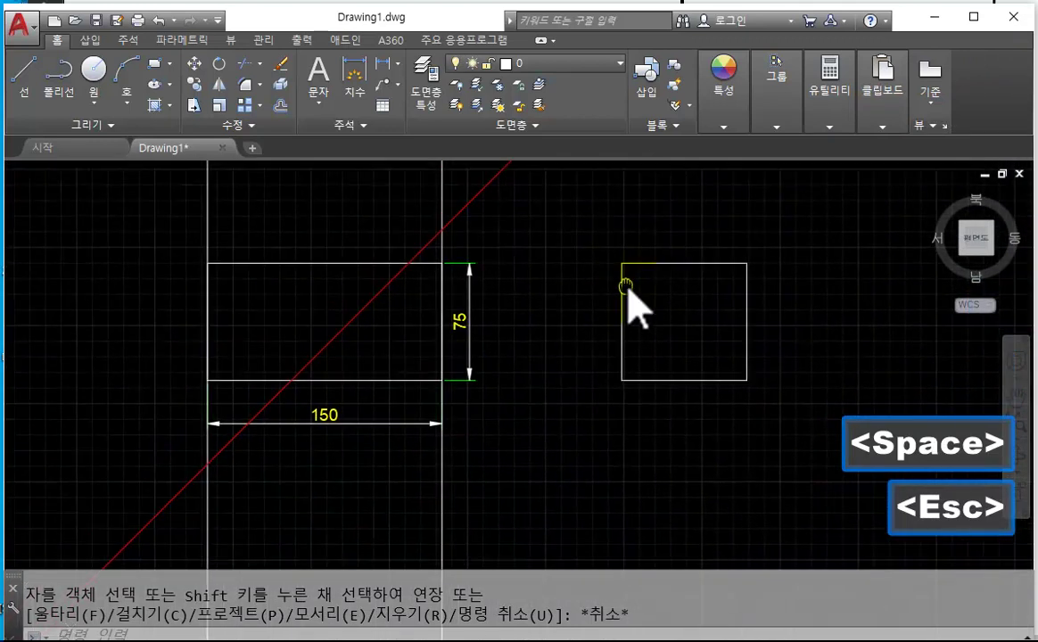
{"action": "middle_click_drag", "start_coordinate": [318, 258], "coordinate": [389, 239]}
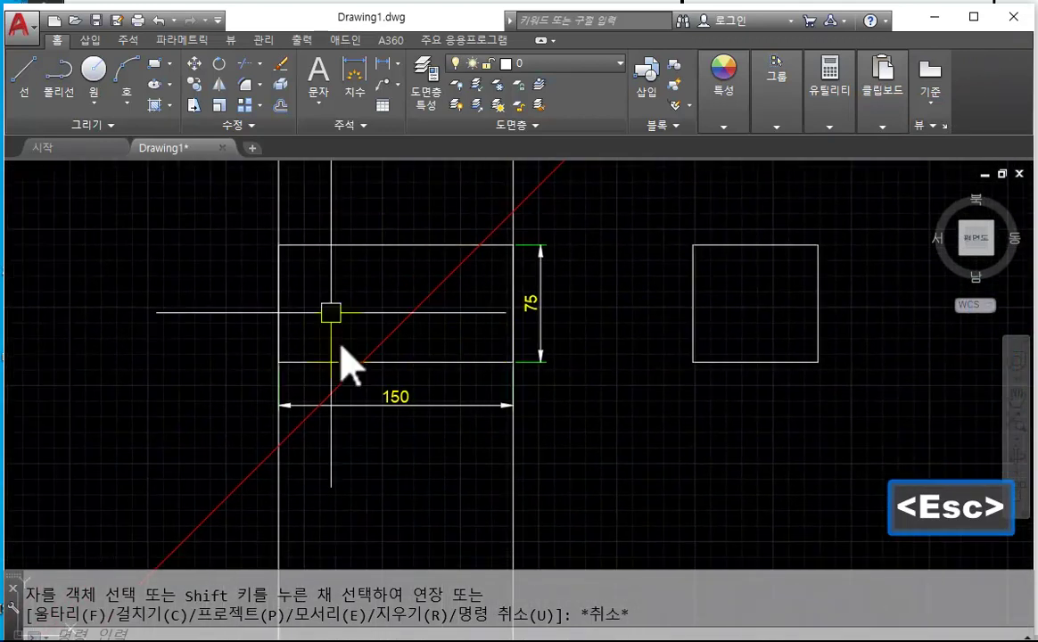
{"action": "middle_click_drag", "start_coordinate": [475, 326], "coordinate": [266, 401]}
{"action": "middle_click_drag", "start_coordinate": [411, 297], "coordinate": [627, 415]}
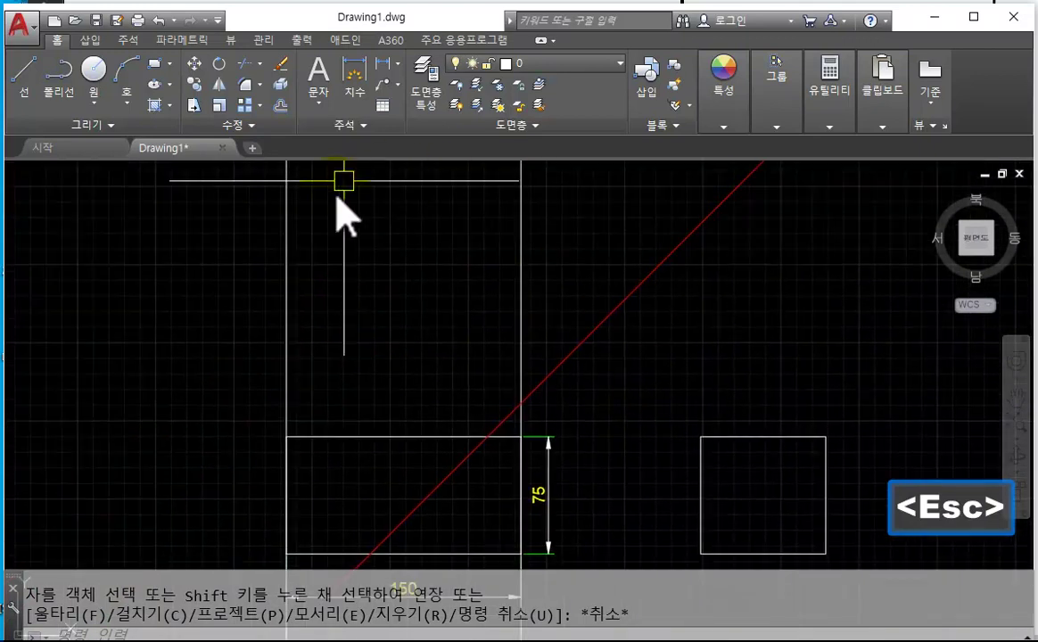
{"action": "middle_click_drag", "start_coordinate": [533, 232], "coordinate": [556, 308]}
{"action": "scroll", "coordinate": [623, 352], "scroll_direction": "down", "scroll_amount": 2}
{"action": "middle_click_drag", "start_coordinate": [708, 390], "coordinate": [693, 349]}
{"action": "key", "text": "alt+Tab"}
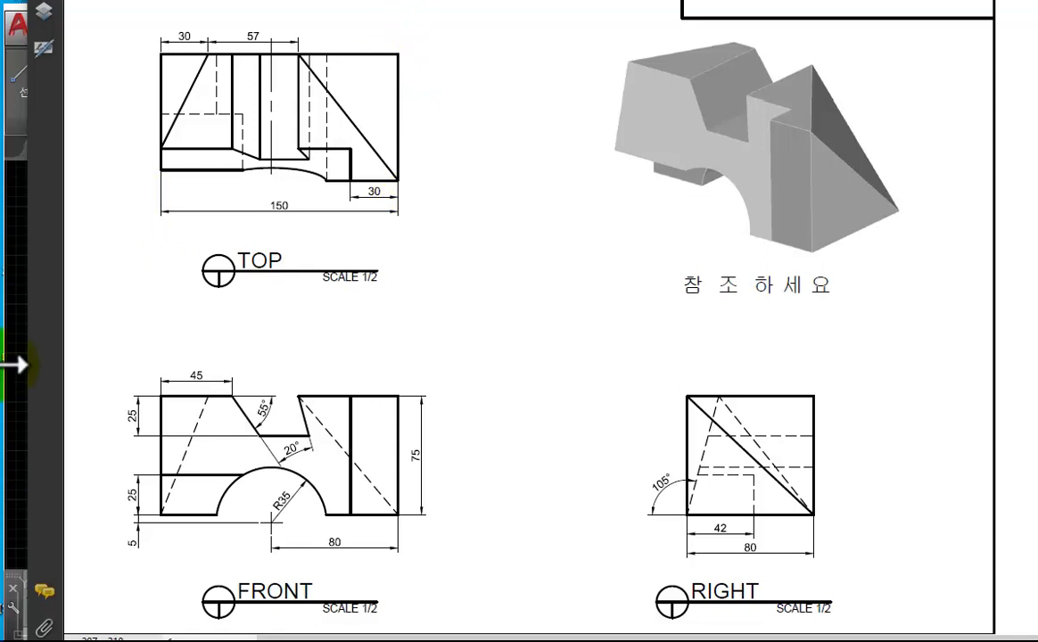
{"action": "left_click", "coordinate": [16, 380]}
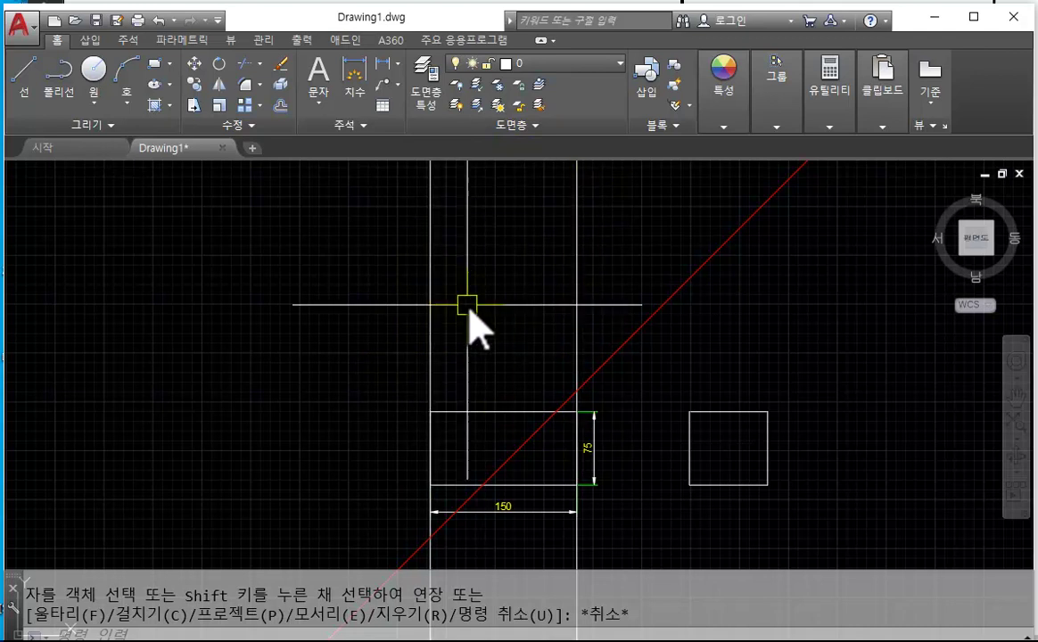
- Draw vertical construction lines through the left and right edges of the right-view outline
{"action": "middle_click_drag", "start_coordinate": [730, 464], "coordinate": [688, 408]}
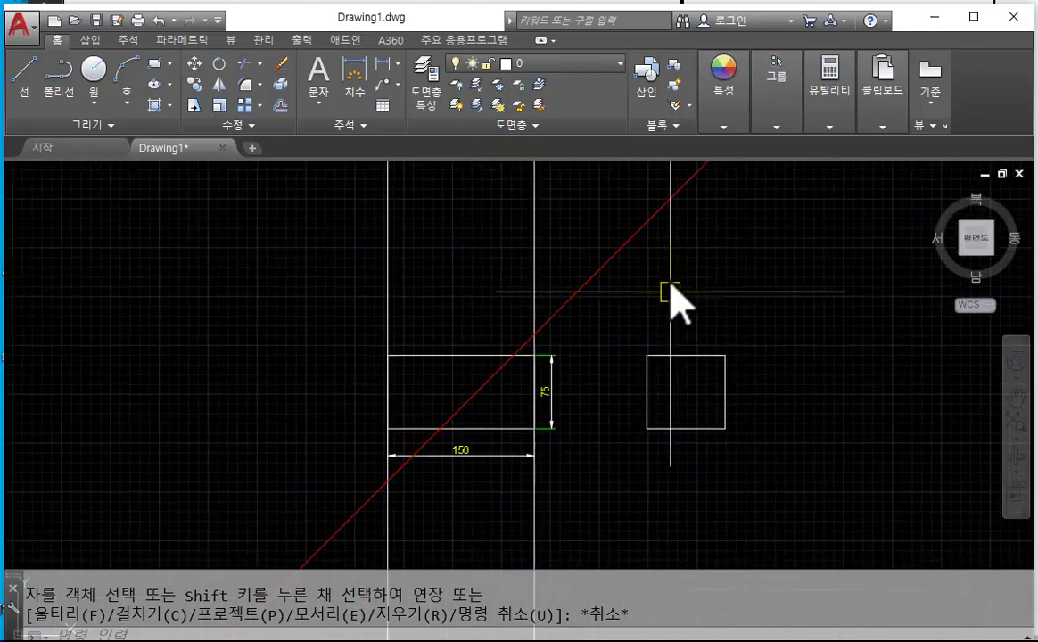
{"action": "middle_click_drag", "start_coordinate": [690, 196], "coordinate": [643, 285]}
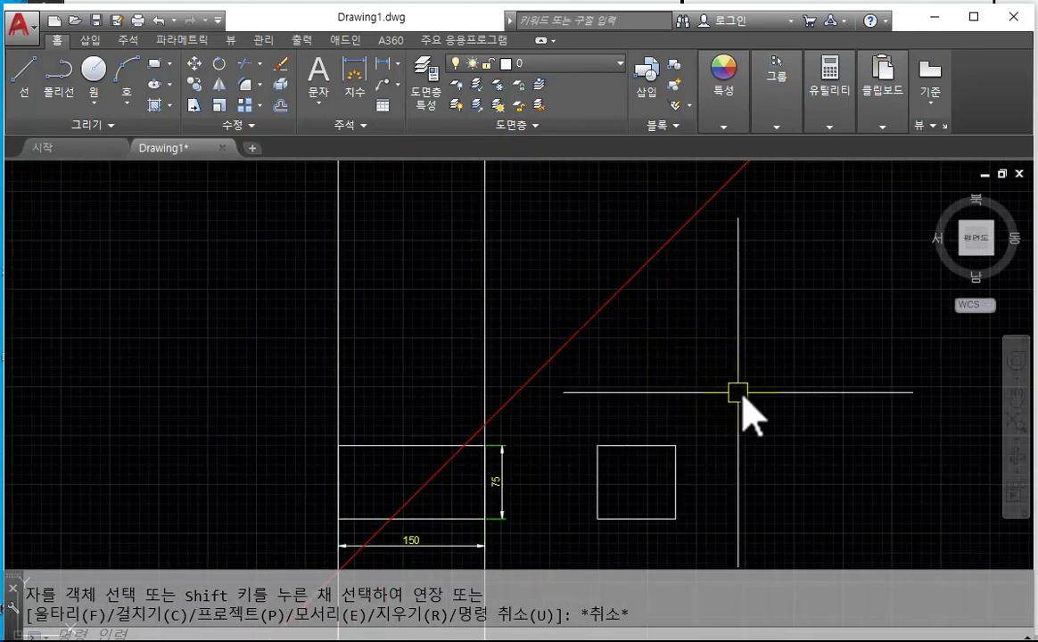
{"action": "middle_click_drag", "start_coordinate": [737, 392], "coordinate": [714, 364]}
{"action": "type", "text": "xl"}
{"action": "key", "text": "space"}
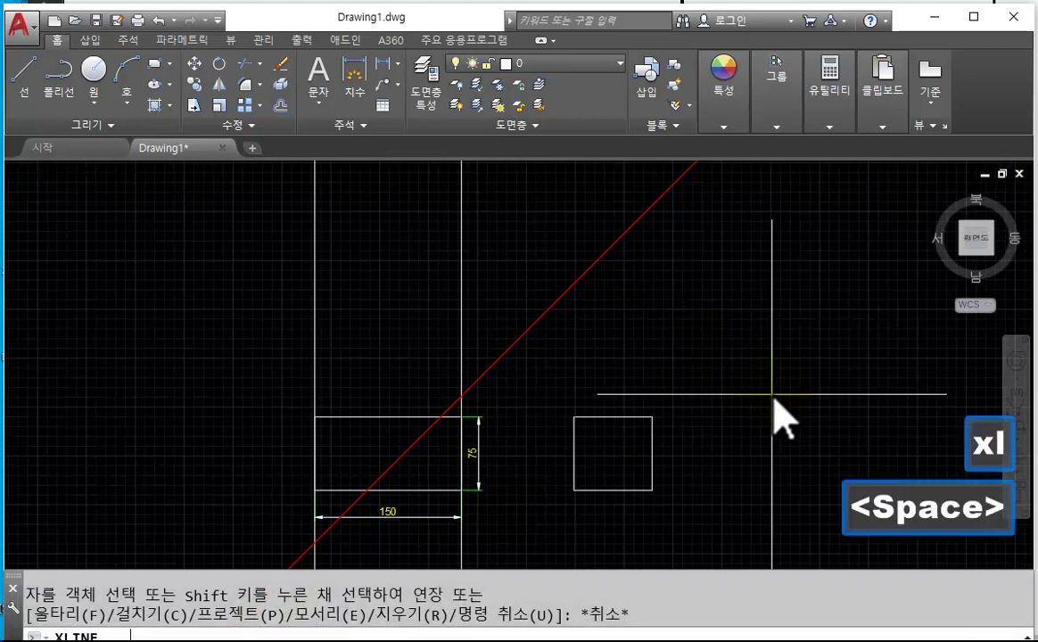
{"action": "type", "text": "v"}
{"action": "key", "text": "space"}
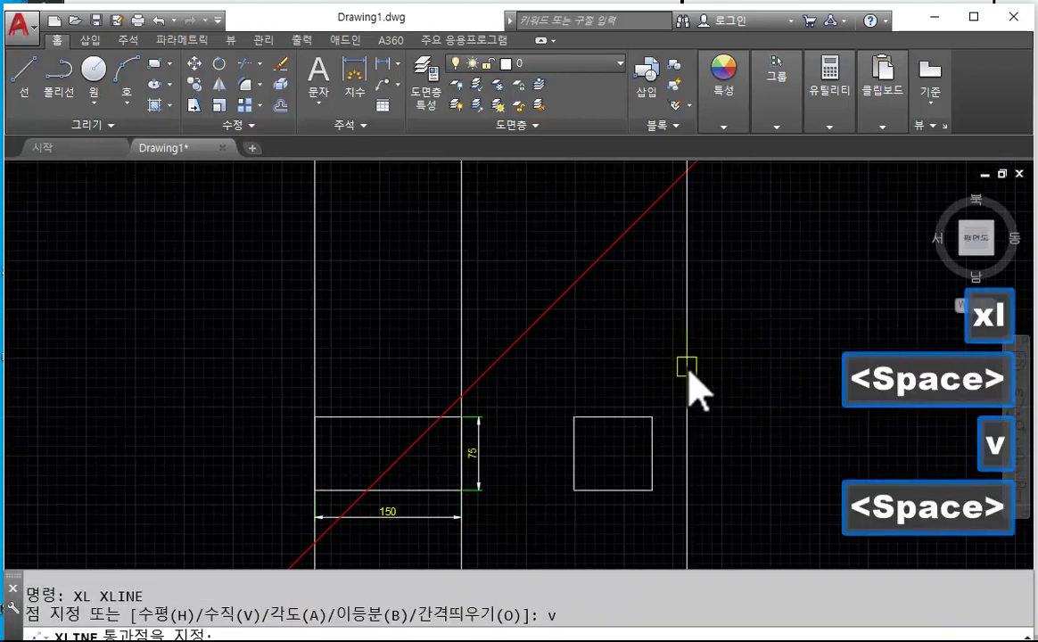
{"action": "left_click", "coordinate": [573, 423]}
{"action": "left_click", "coordinate": [654, 418]}
{"action": "key", "text": "Escape"}
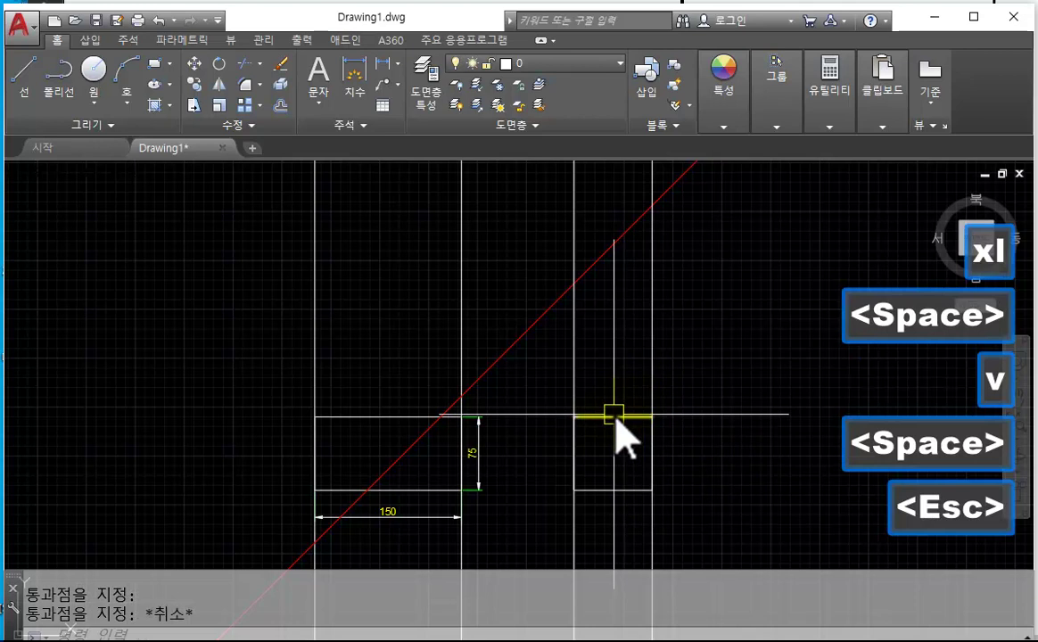
- Draw horizontal construction lines through the two points where the right view's vertical lines cross the red 45-degree line
{"action": "middle_click_drag", "start_coordinate": [589, 465], "coordinate": [604, 432]}
{"action": "mouse_move", "coordinate": [654, 384]}
{"action": "middle_mouse_down"}
{"action": "mouse_move", "coordinate": [613, 349]}
{"action": "mouse_move", "coordinate": [571, 446]}
{"action": "middle_mouse_up"}
{"action": "scroll", "coordinate": [614, 349], "scroll_direction": "up", "scroll_amount": 2}
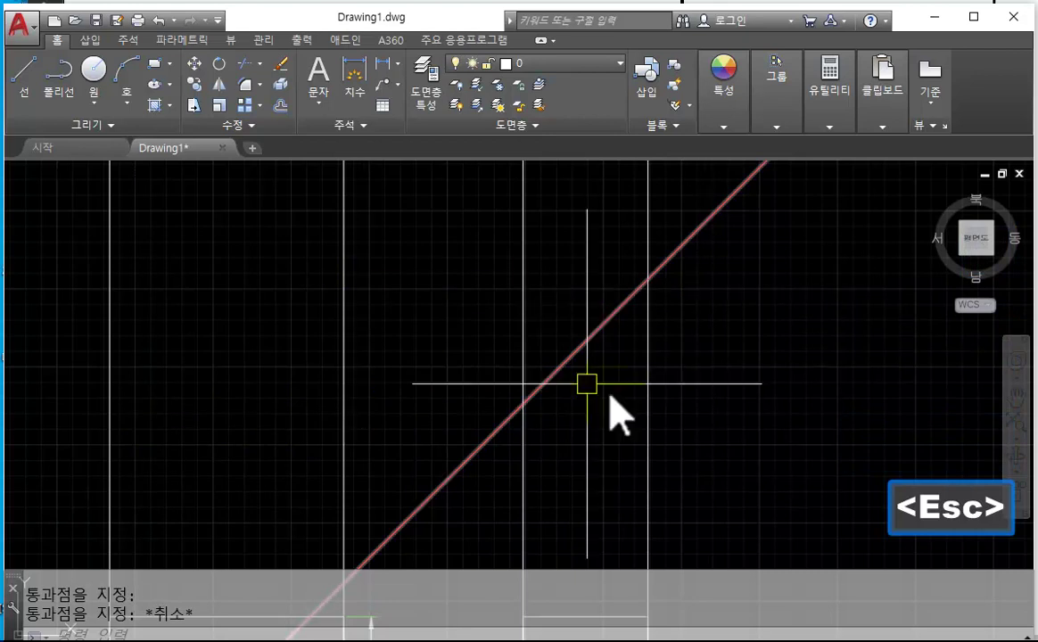
{"action": "type", "text": "xl"}
{"action": "key", "text": "space"}
{"action": "type", "text": "h"}
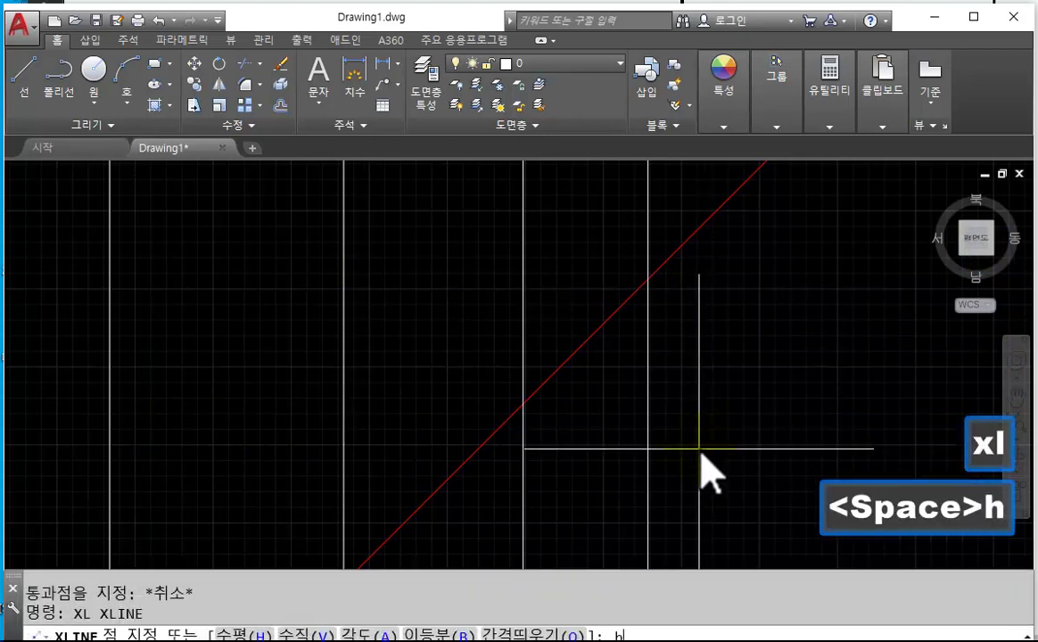
{"action": "key", "text": "space"}
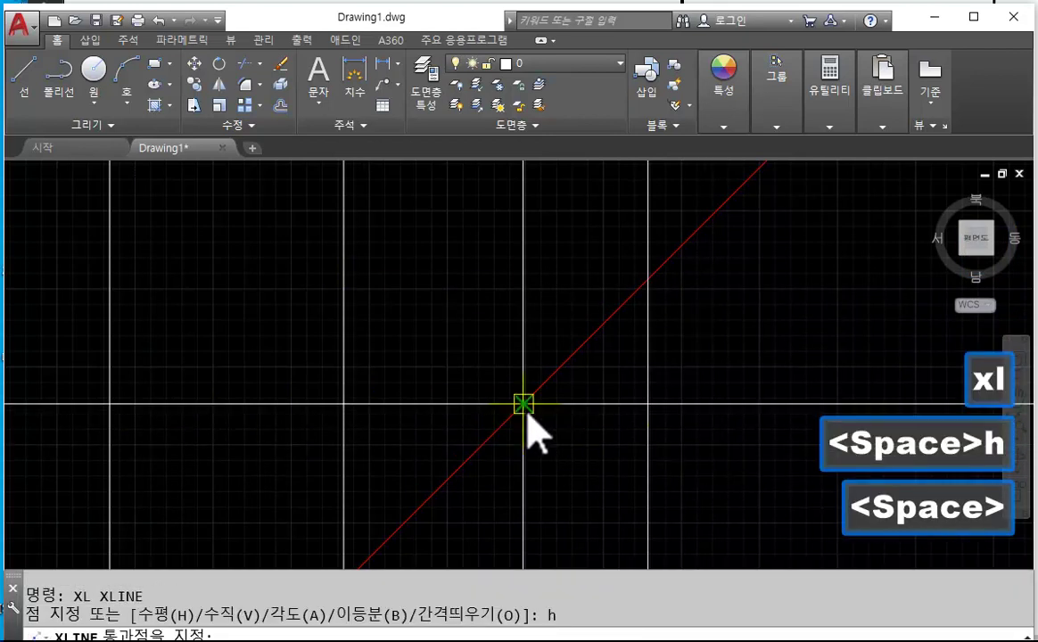
{"action": "left_click", "coordinate": [524, 404]}
{"action": "left_click", "coordinate": [649, 280]}
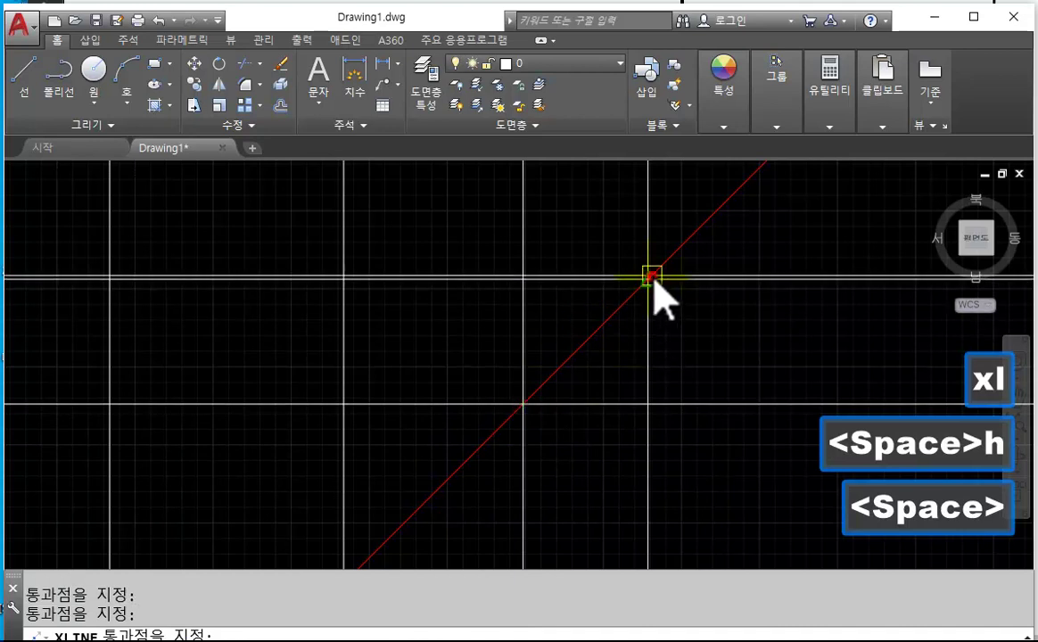
{"action": "key", "text": "Escape"}
{"action": "scroll", "coordinate": [631, 429], "scroll_direction": "down", "scroll_amount": 3}
{"action": "scroll", "coordinate": [661, 371], "scroll_direction": "up", "scroll_amount": 1}
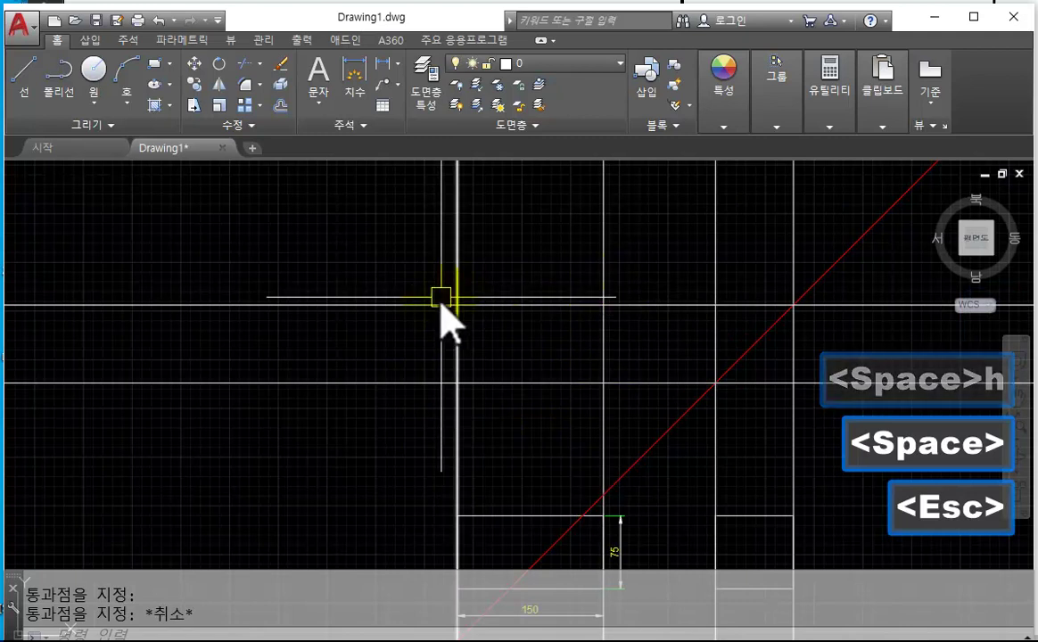
- Check the top view in the reference PDF and return to AutoCAD
{"action": "left_click", "coordinate": [394, 124]}
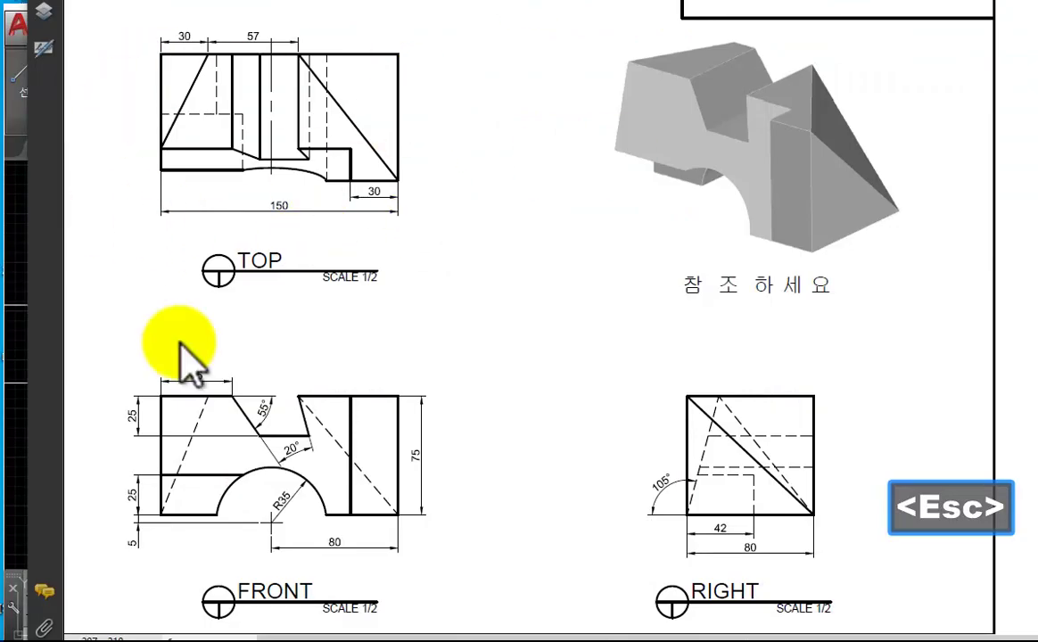
{"action": "left_click", "coordinate": [40, 464]}
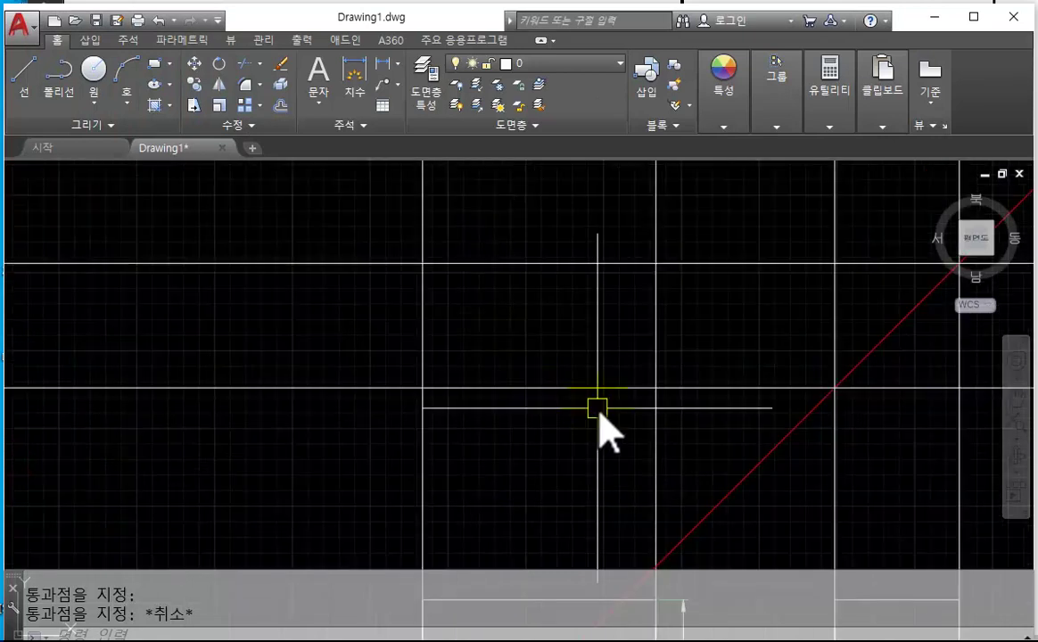
{"action": "type", "text": "tr"}
{"action": "key", "text": "space"}
{"action": "left_click", "coordinate": [659, 439]}
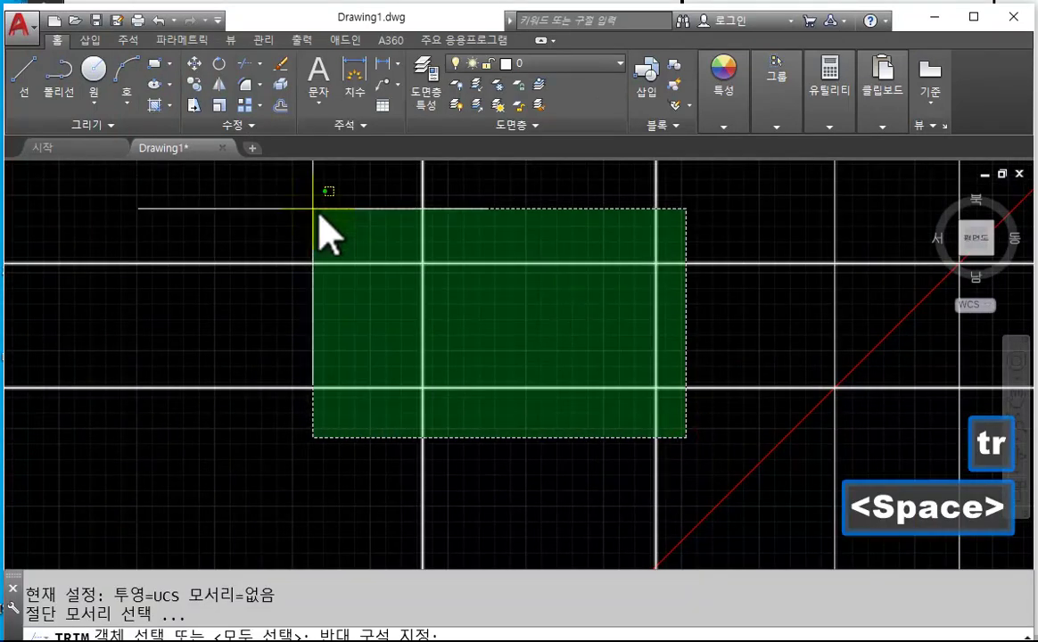
{"action": "key", "text": "Escape"}
{"action": "key", "text": "Escape"}
{"action": "key", "text": "Escape"}
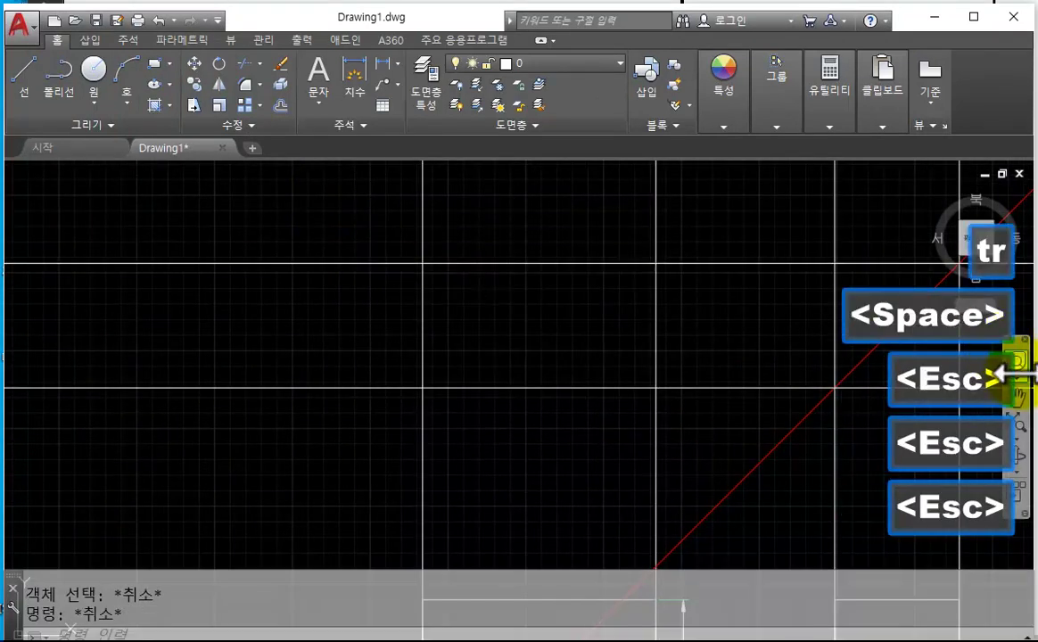
- Fillet the projected construction lines with radius 0 at all four top-view corners to form a closed rectangle
{"action": "type", "text": "f"}
{"action": "key", "text": "space"}
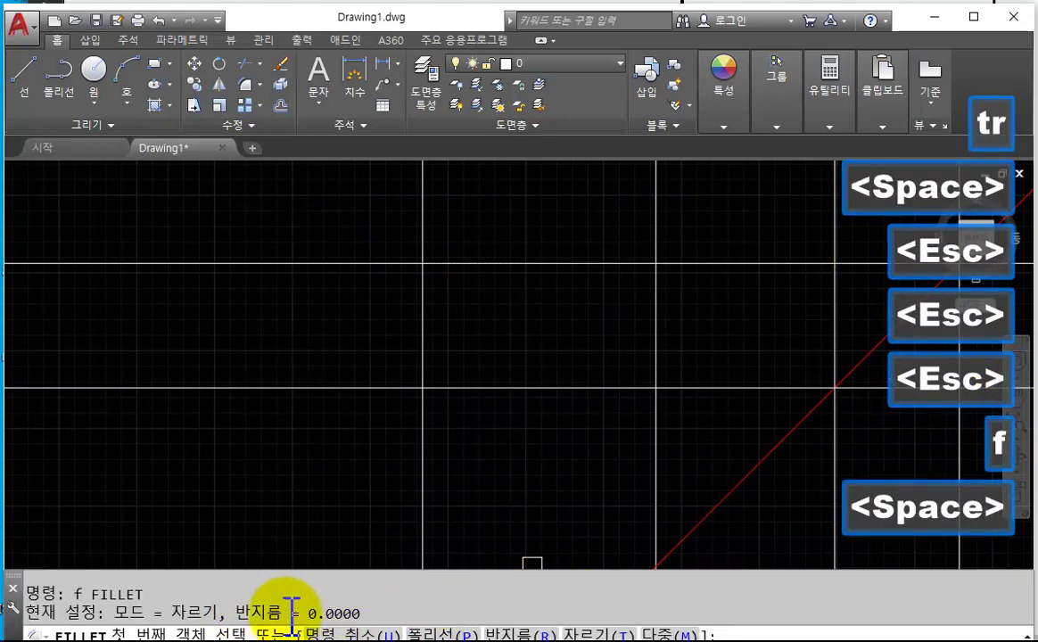
{"action": "left_click", "coordinate": [474, 268]}
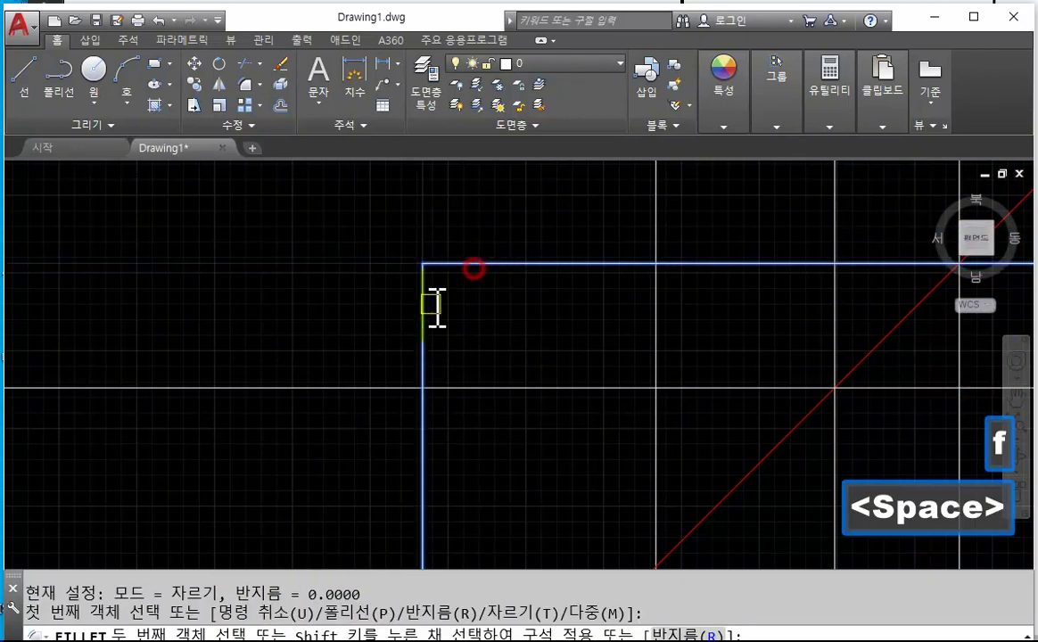
{"action": "left_click", "coordinate": [427, 308]}
{"action": "key", "text": "space"}
{"action": "left_click", "coordinate": [423, 340]}
{"action": "left_click", "coordinate": [468, 386]}
{"action": "key", "text": "space"}
{"action": "left_click", "coordinate": [594, 388]}
{"action": "left_click", "coordinate": [656, 342]}
{"action": "key", "text": "space"}
{"action": "left_click", "coordinate": [653, 328]}
{"action": "key", "text": "Escape"}
- Erase the two vertical construction lines running through the right-view outline
{"action": "scroll", "coordinate": [678, 347], "scroll_direction": "down", "scroll_amount": 4}
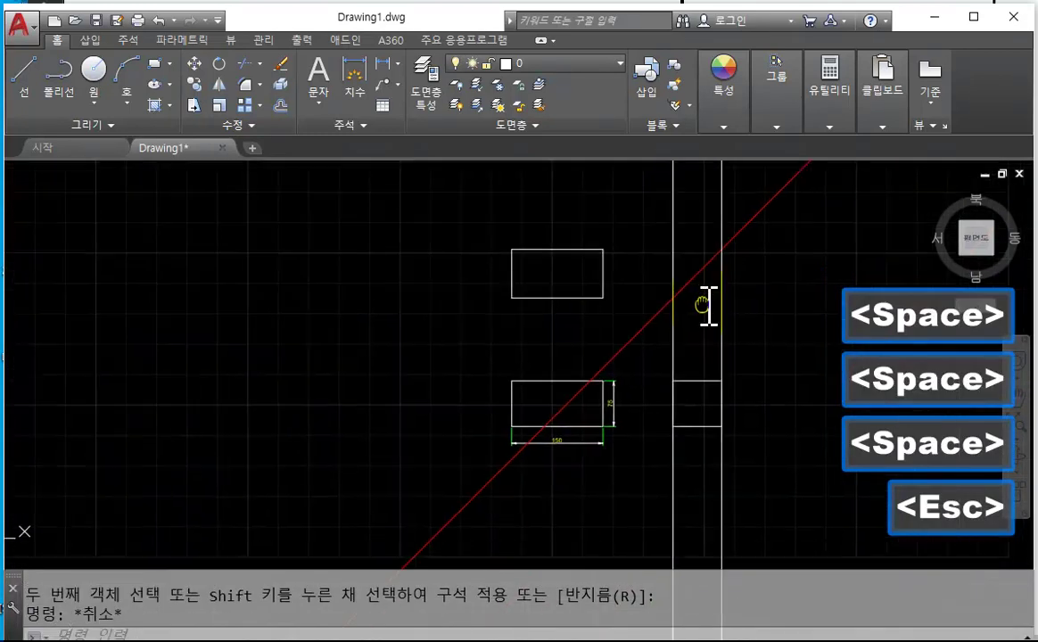
{"action": "scroll", "coordinate": [807, 468], "scroll_direction": "up", "scroll_amount": 2}
{"action": "left_click", "coordinate": [727, 475]}
{"action": "left_click", "coordinate": [559, 450]}
{"action": "key", "text": "Delete"}
{"action": "scroll", "coordinate": [707, 441], "scroll_direction": "down", "scroll_amount": 5}
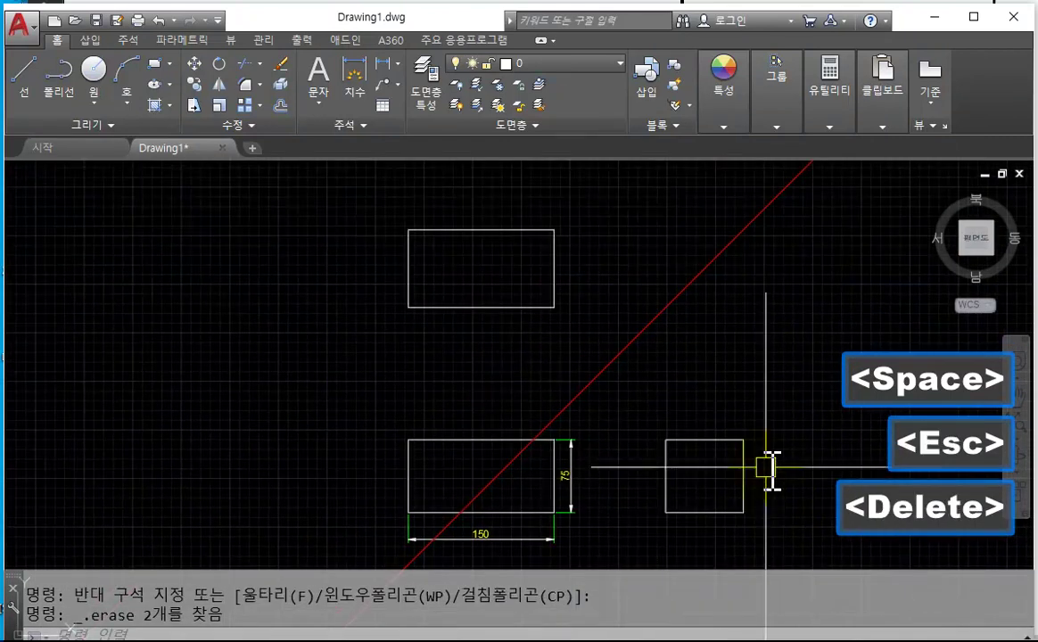
- Examine the alignment of the front, top and right outlines, and switch to the reference PDF
{"action": "scroll", "coordinate": [492, 355], "scroll_direction": "up", "scroll_amount": 2}
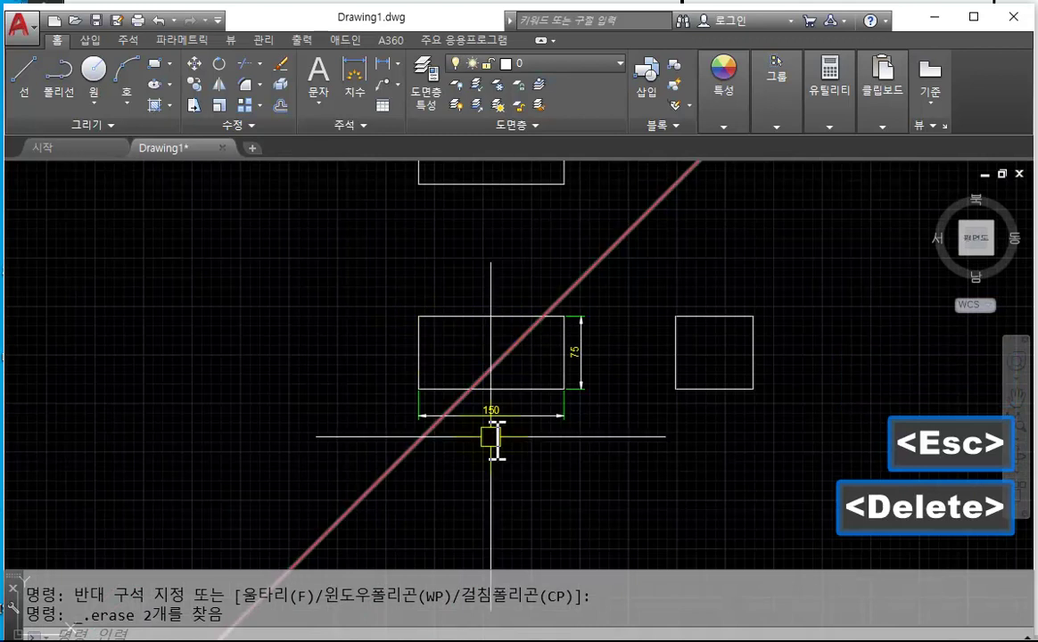
{"action": "middle_click_drag", "start_coordinate": [568, 371], "coordinate": [459, 447]}
{"action": "middle_click_drag", "start_coordinate": [335, 174], "coordinate": [415, 287]}
{"action": "middle_click_drag", "start_coordinate": [635, 387], "coordinate": [658, 336]}
{"action": "middle_click_drag", "start_coordinate": [395, 358], "coordinate": [473, 258]}
{"action": "middle_click_drag", "start_coordinate": [745, 338], "coordinate": [609, 397]}
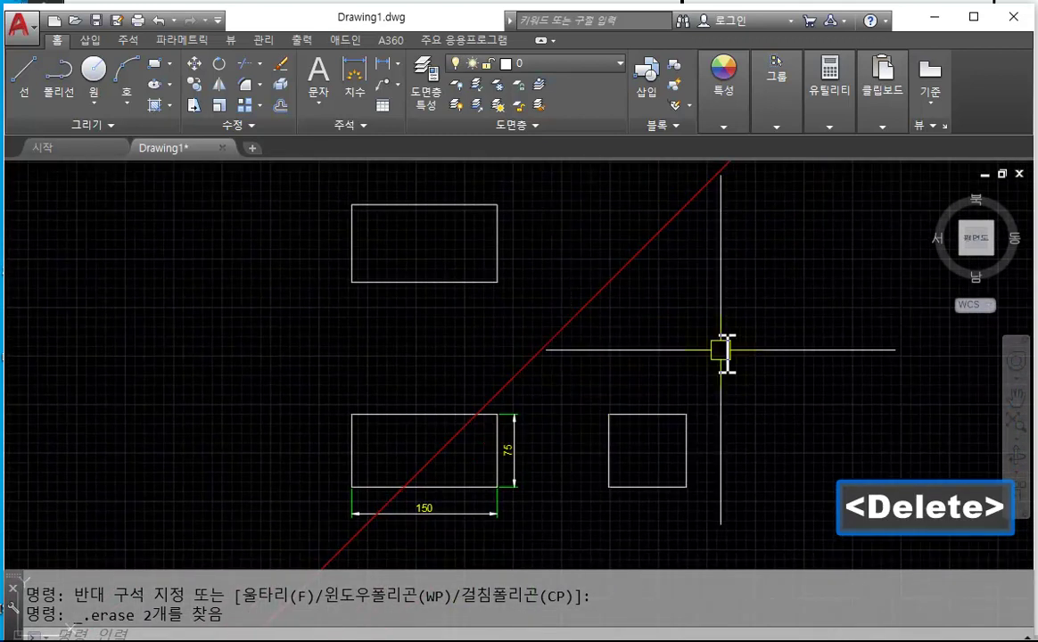
{"action": "key", "text": "alt+Tab"}
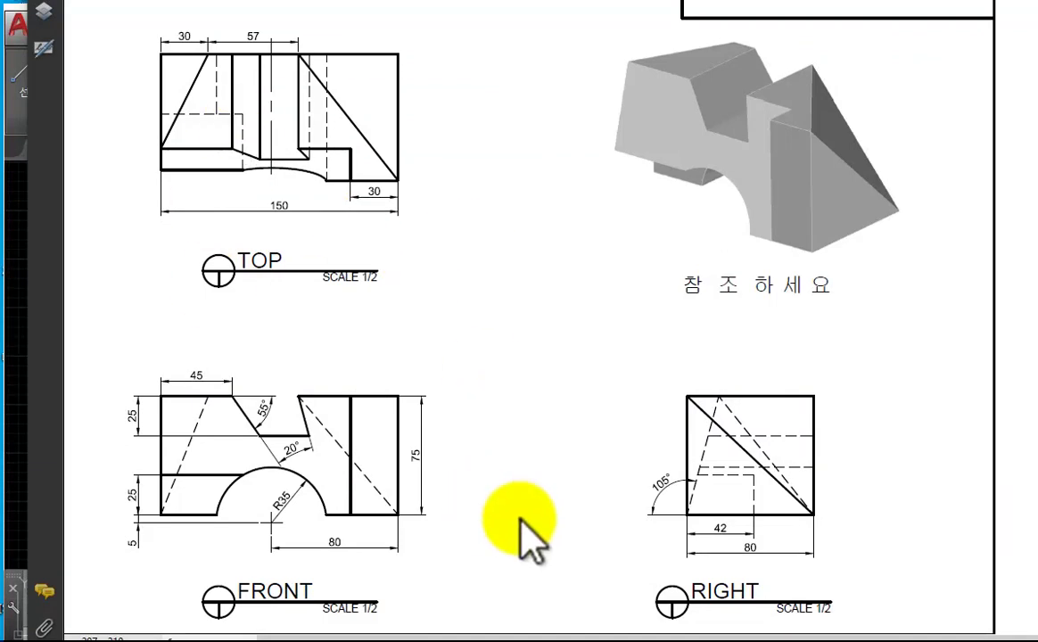
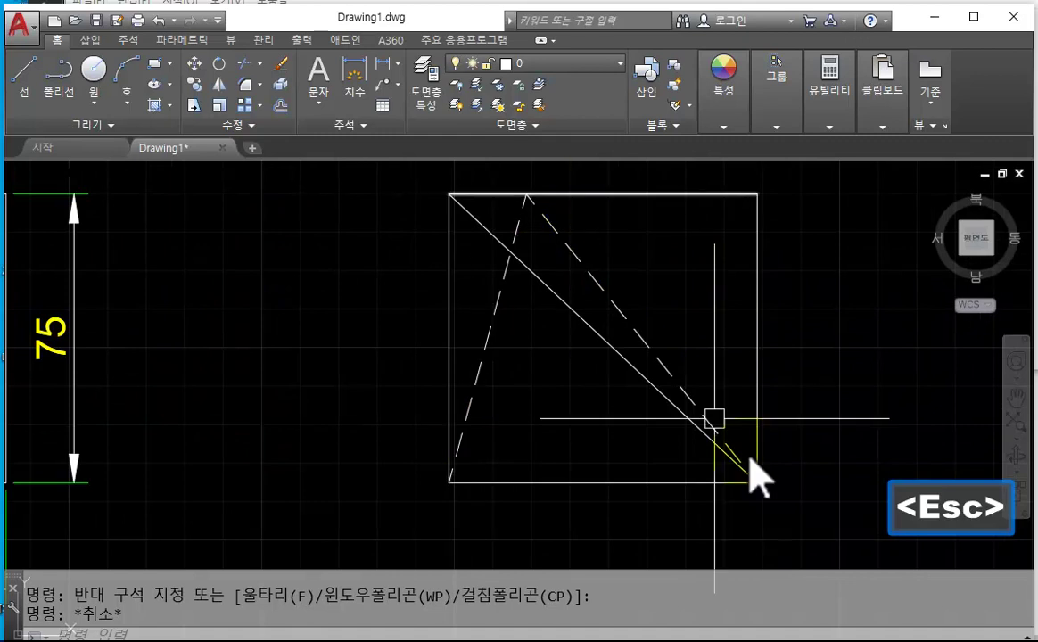
- Set the global linetype scale to 5 in the Linetype Manager
{"action": "middle_click_drag", "start_coordinate": [702, 289], "coordinate": [703, 315]}
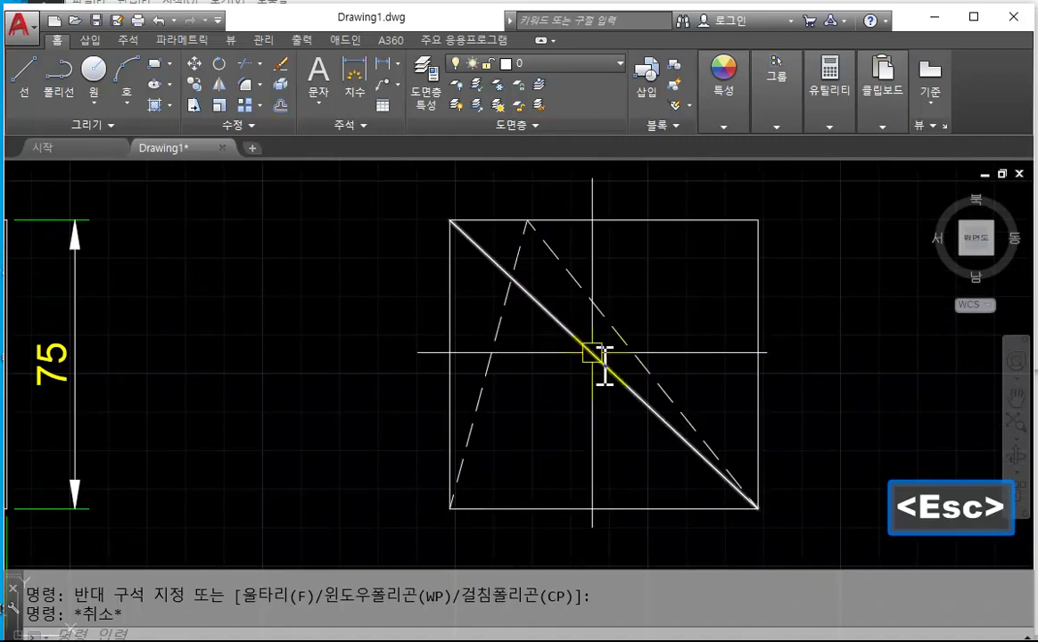
{"action": "middle_click_drag", "start_coordinate": [690, 352], "coordinate": [679, 350]}
{"action": "type", "text": "lt"}
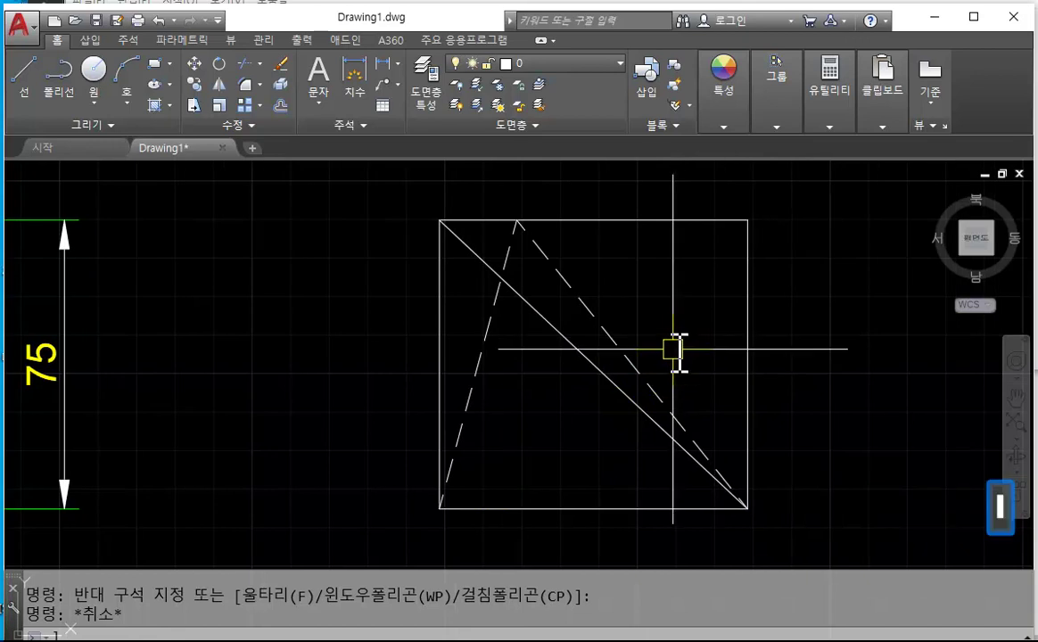
{"action": "key", "text": "space"}
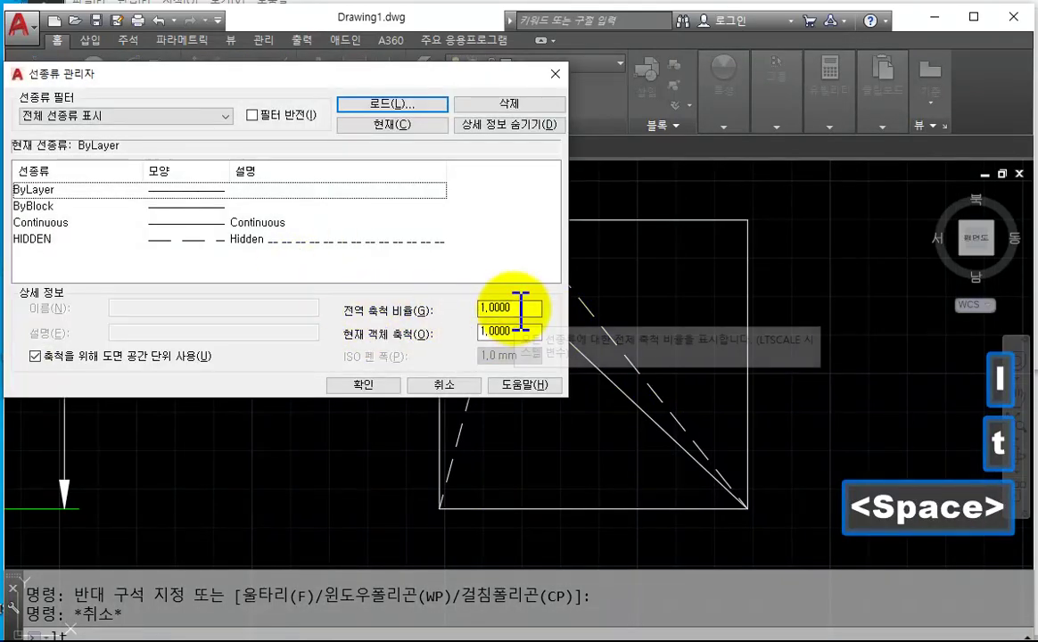
{"action": "left_click_drag", "start_coordinate": [434, 74], "coordinate": [482, 68]}
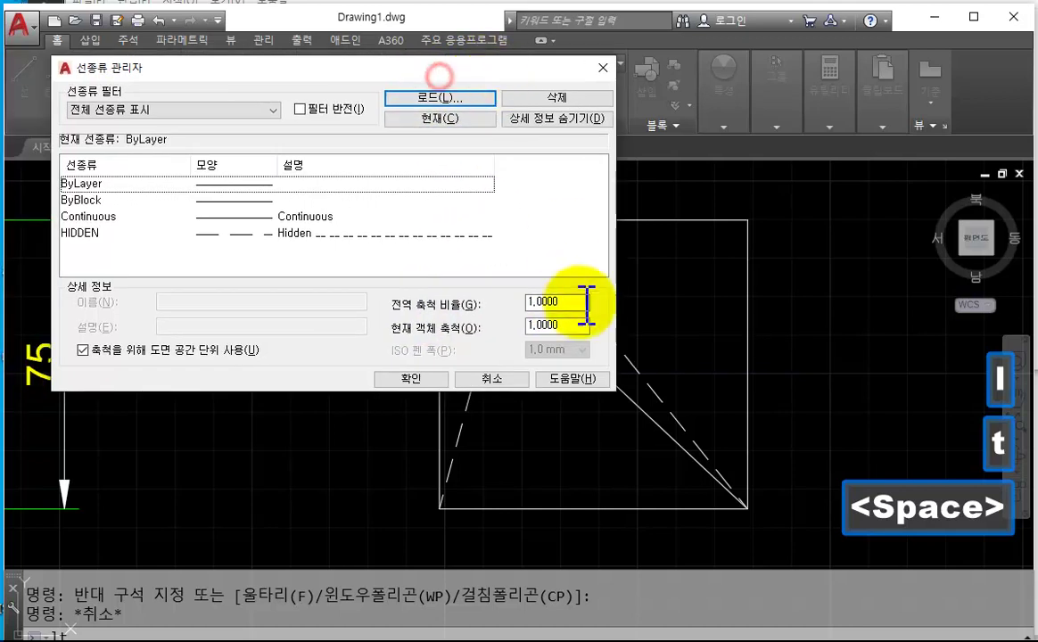
{"action": "double_click", "coordinate": [568, 304]}
{"action": "type", "text": "5"}
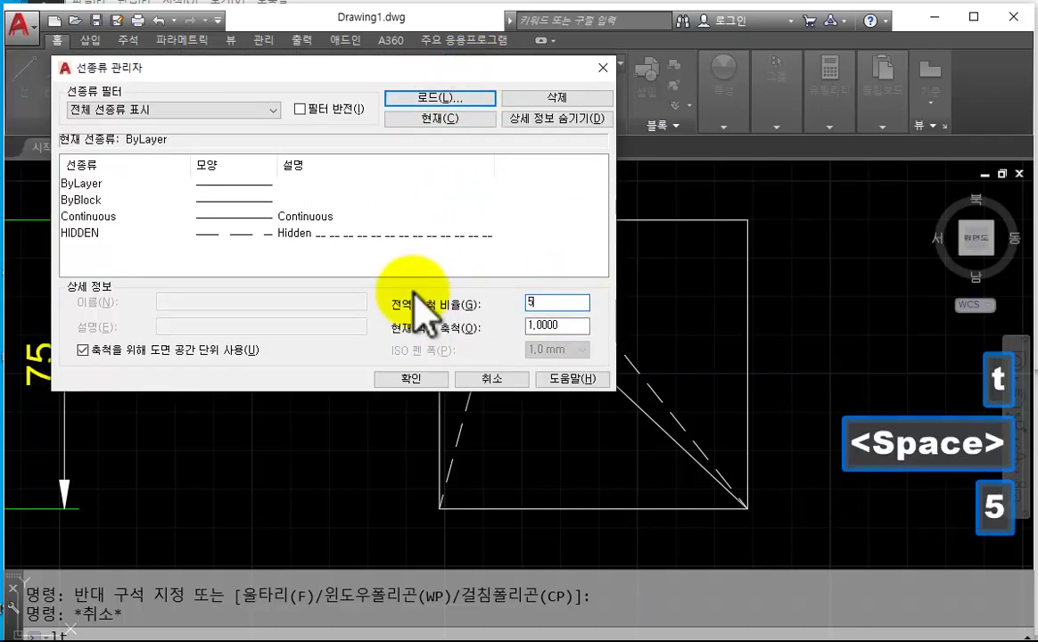
{"action": "left_click", "coordinate": [416, 380]}
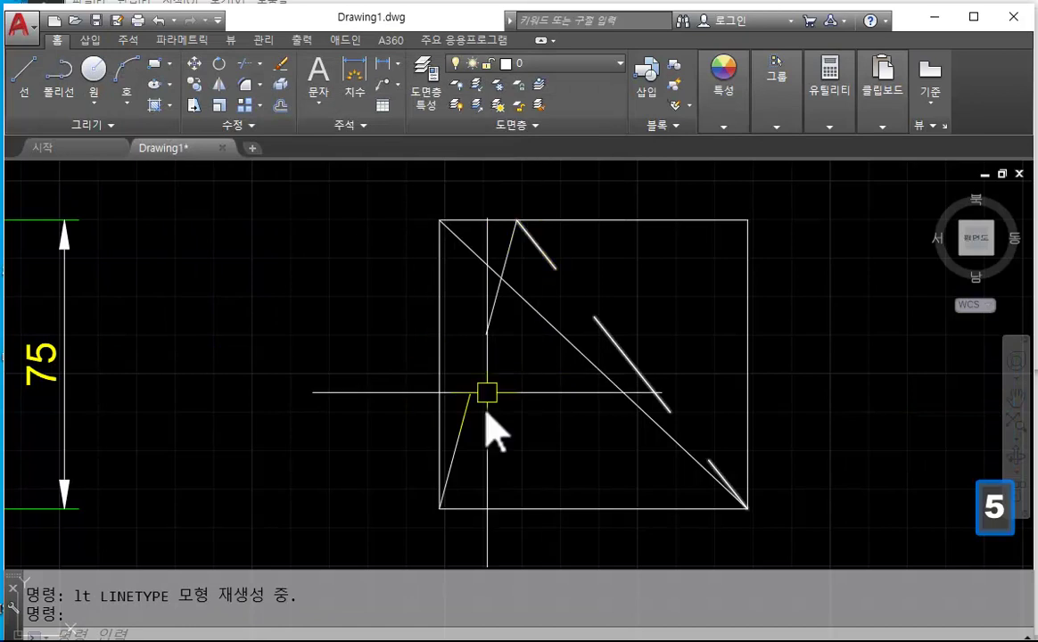
- Set the global linetype scale back to 1 in the Linetype Manager
{"action": "type", "text": "lt"}
{"action": "key", "text": "space"}
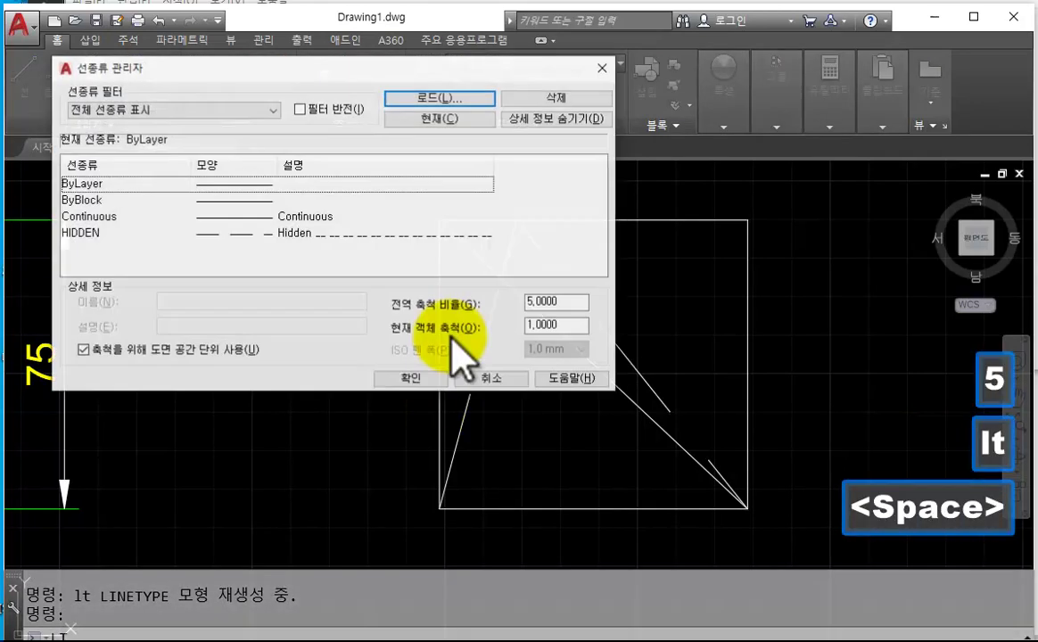
{"action": "double_click", "coordinate": [560, 304]}
{"action": "type", "text": "1"}
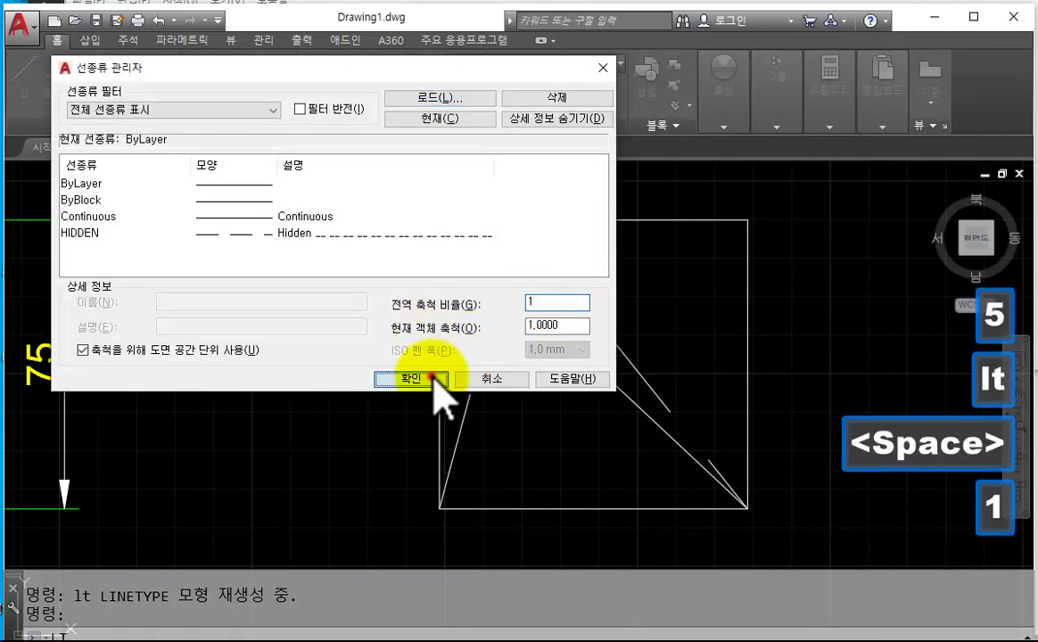
{"action": "left_click", "coordinate": [433, 379]}
{"action": "scroll", "coordinate": [580, 314], "scroll_direction": "down", "scroll_amount": 4}
{"action": "scroll", "coordinate": [691, 347], "scroll_direction": "up", "scroll_amount": 2}
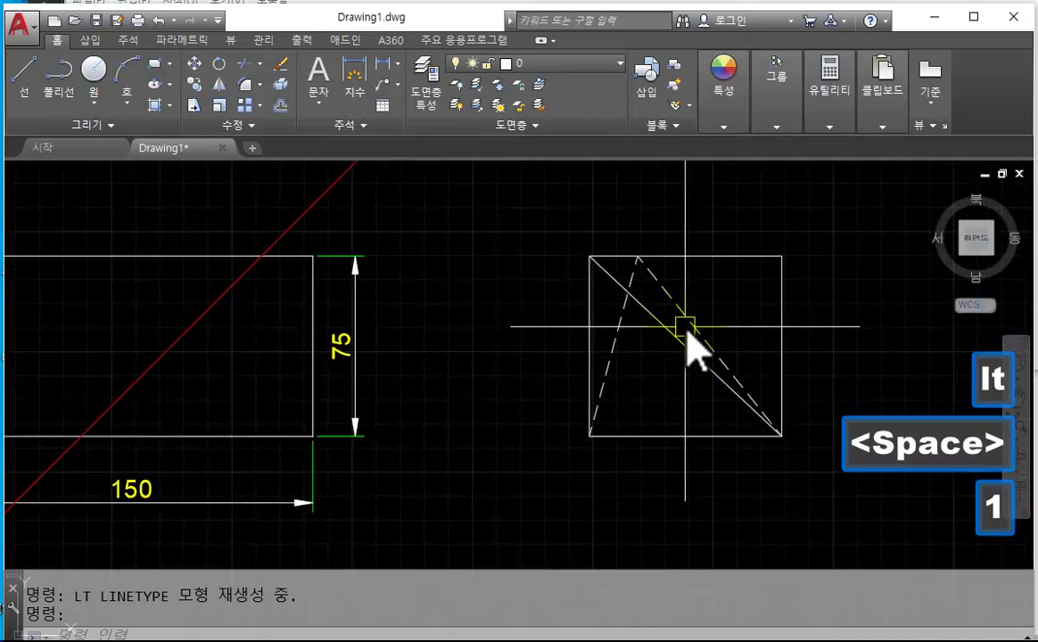
- Check the views in the reference PDF, return to AutoCAD and examine the front-view rectangle
{"action": "key", "text": "alt+Tab"}
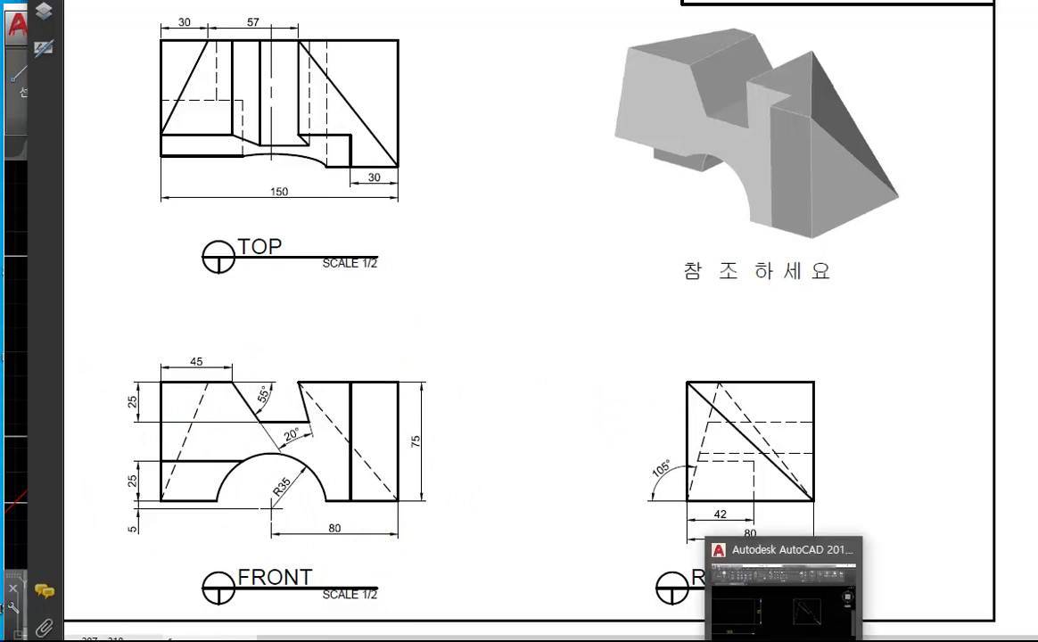
{"action": "left_click", "coordinate": [785, 593]}
{"action": "scroll", "coordinate": [401, 368], "scroll_direction": "down", "scroll_amount": 3}
{"action": "scroll", "coordinate": [740, 429], "scroll_direction": "up", "scroll_amount": 3}
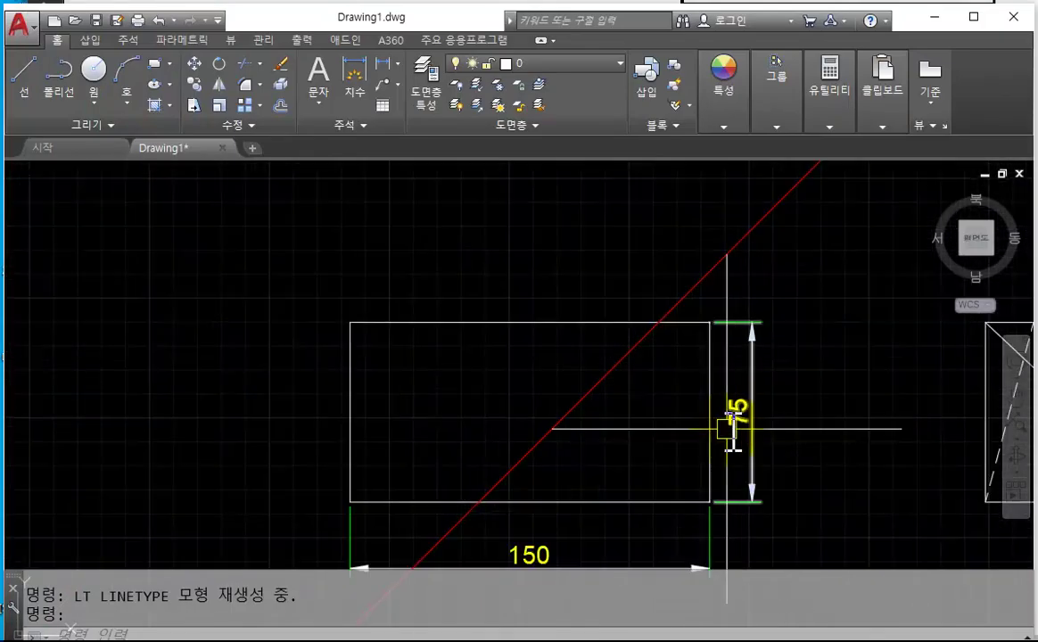
{"action": "middle_click_drag", "start_coordinate": [591, 290], "coordinate": [620, 389]}
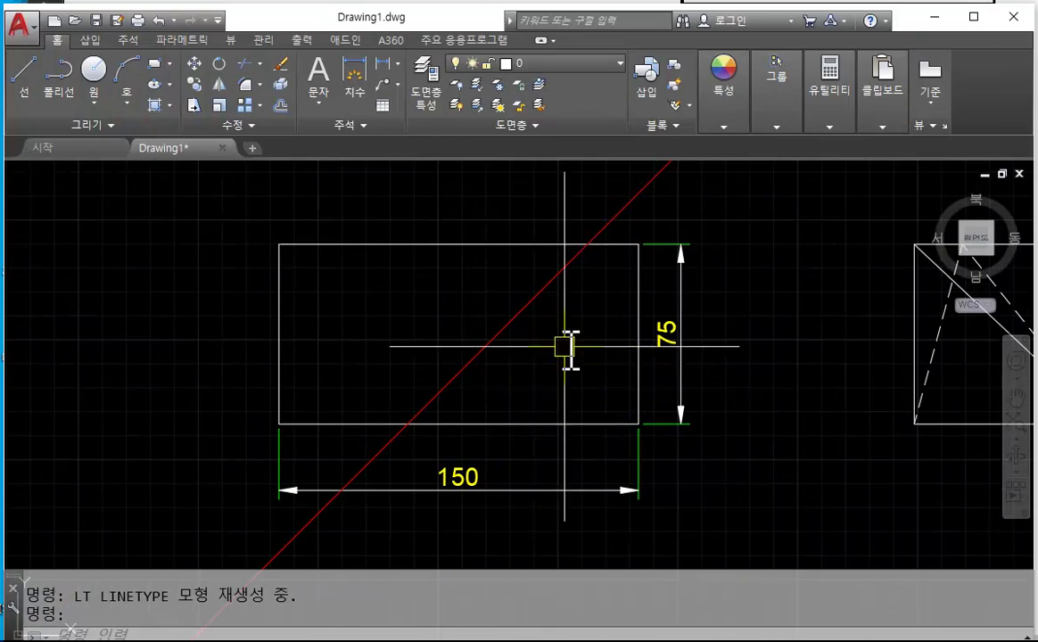
- Examine the front view in the reference PDF, focusing on the R35 arc and the dimensions that locate its centre
{"action": "key", "text": "alt+Tab"}
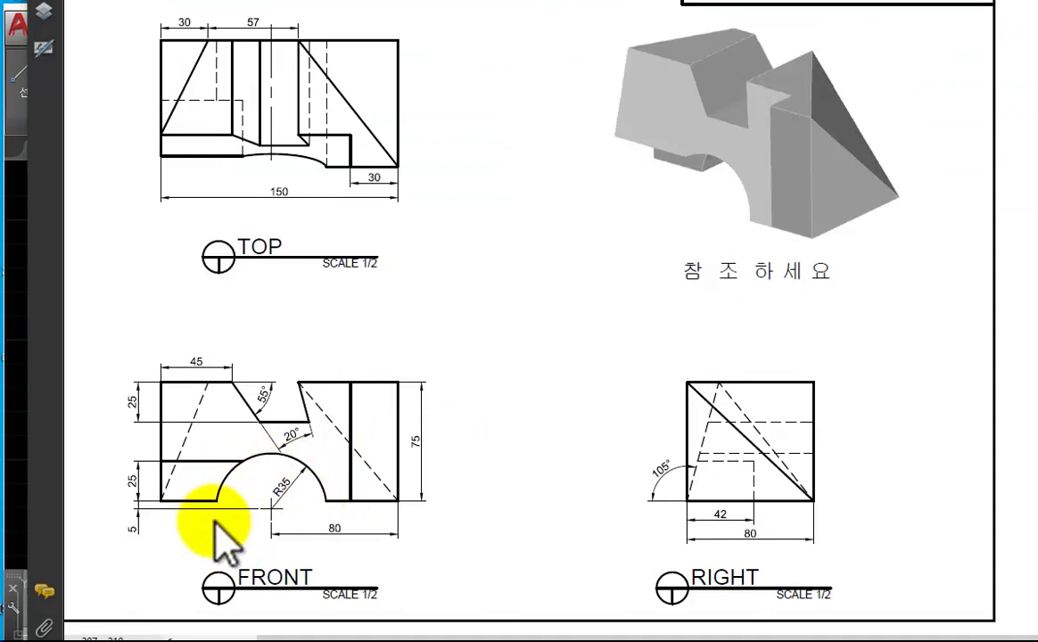
{"action": "scroll", "coordinate": [261, 522], "scroll_direction": "up", "scroll_amount": 1}
{"action": "key", "text": "alt"}
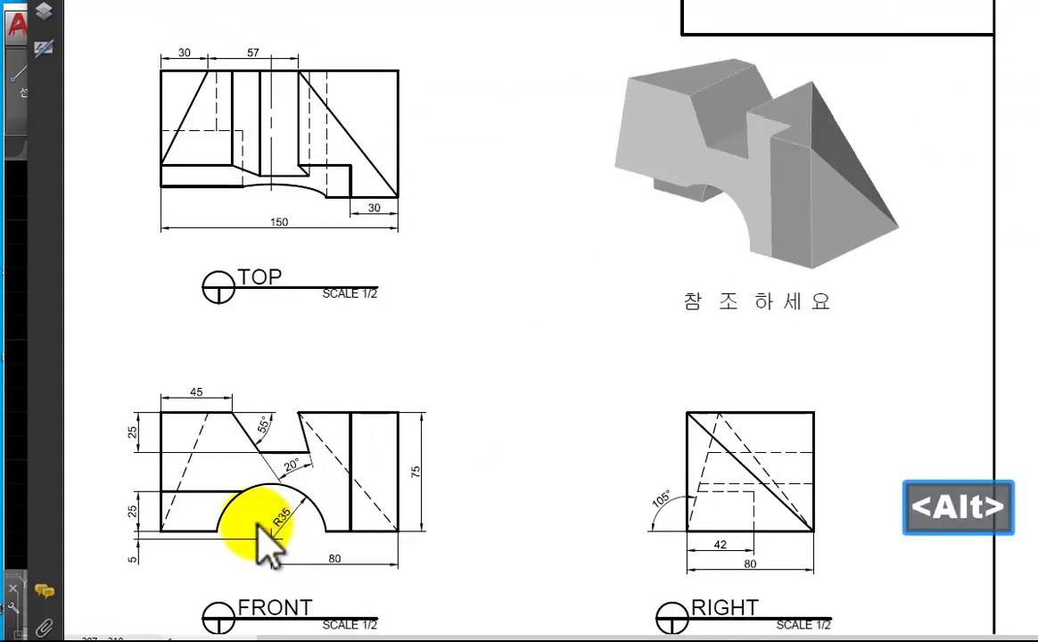
{"action": "key", "text": "ctrl"}
{"action": "scroll", "coordinate": [261, 526], "scroll_direction": "left", "scroll_amount": 3}
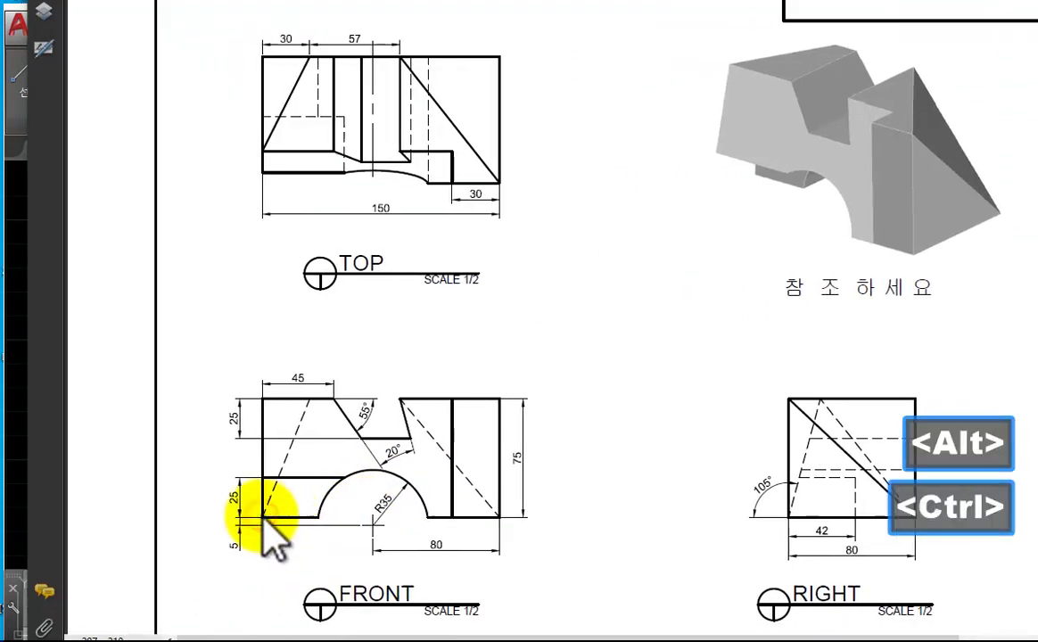
{"action": "key", "text": "alt"}
{"action": "scroll", "coordinate": [383, 553], "scroll_direction": "up", "scroll_amount": 1}
{"action": "key", "text": "ctrl"}
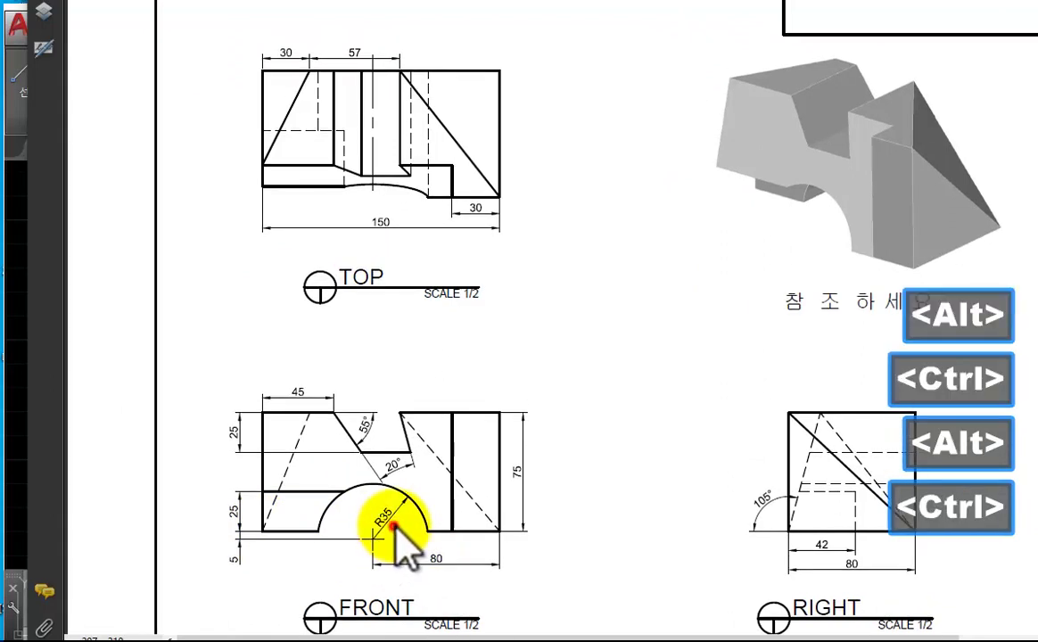
{"action": "scroll", "coordinate": [395, 528], "scroll_direction": "up", "scroll_amount": 3, "text": "ctrl"}
{"action": "scroll", "coordinate": [397, 535], "scroll_direction": "down", "scroll_amount": 2, "text": "ctrl"}
{"action": "scroll", "coordinate": [401, 549], "scroll_direction": "up", "scroll_amount": 1, "text": "ctrl"}
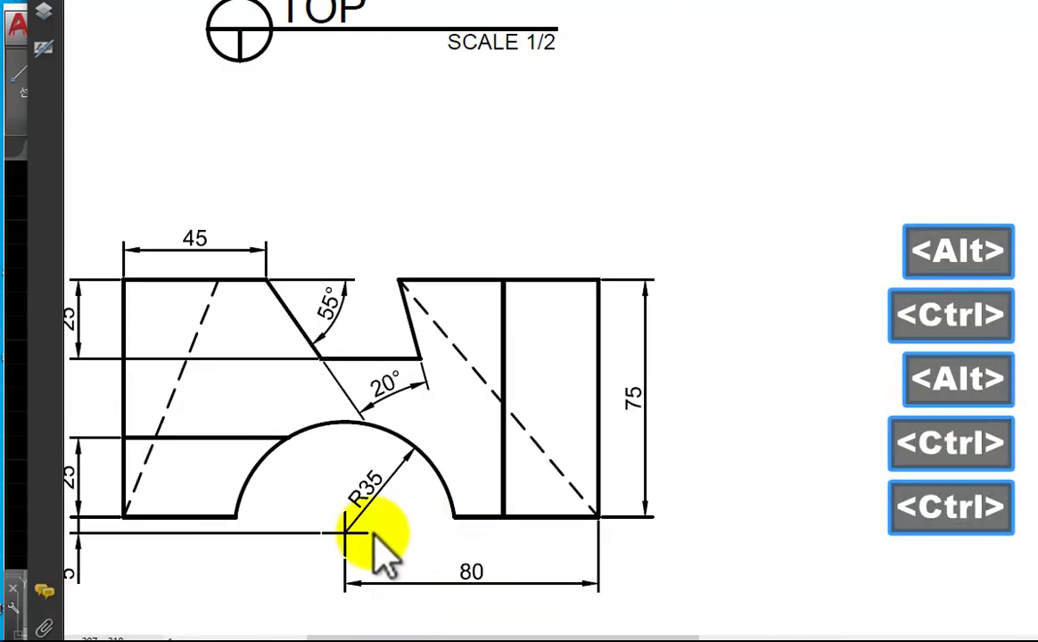
{"action": "scroll", "coordinate": [653, 633], "scroll_direction": "left", "scroll_amount": 3}
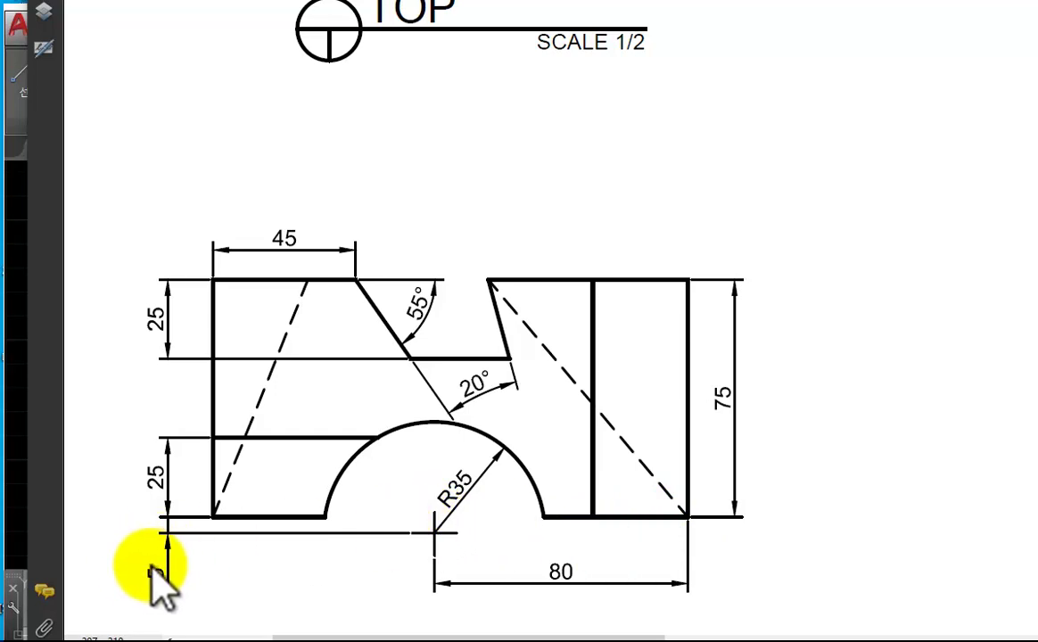
- Switch to the text notes and add the line "오른쪽 하단 모서리부터 -80,-5만큼 이동한 위치에 중심인" at the end
{"action": "key", "text": "alt+Tab"}
{"action": "left_click", "coordinate": [727, 337]}
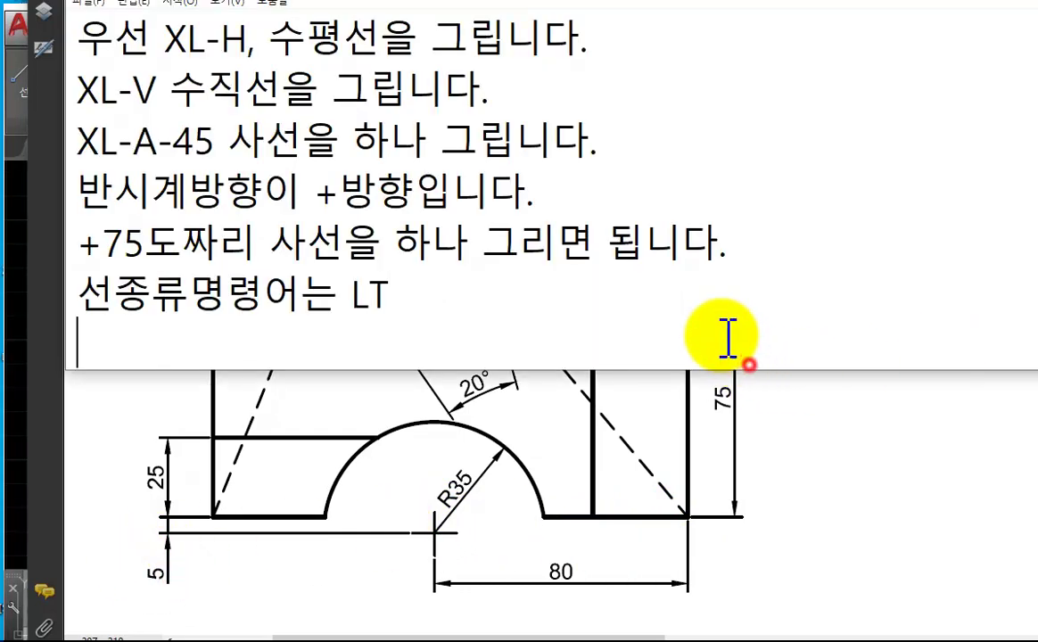
{"action": "type", "text": "dh"}
{"action": "key", "text": "BackSpace"}
{"action": "key", "text": "BackSpace"}
{"action": "key", "text": "Hangul"}
{"action": "type", "text": "오른쪽 "}
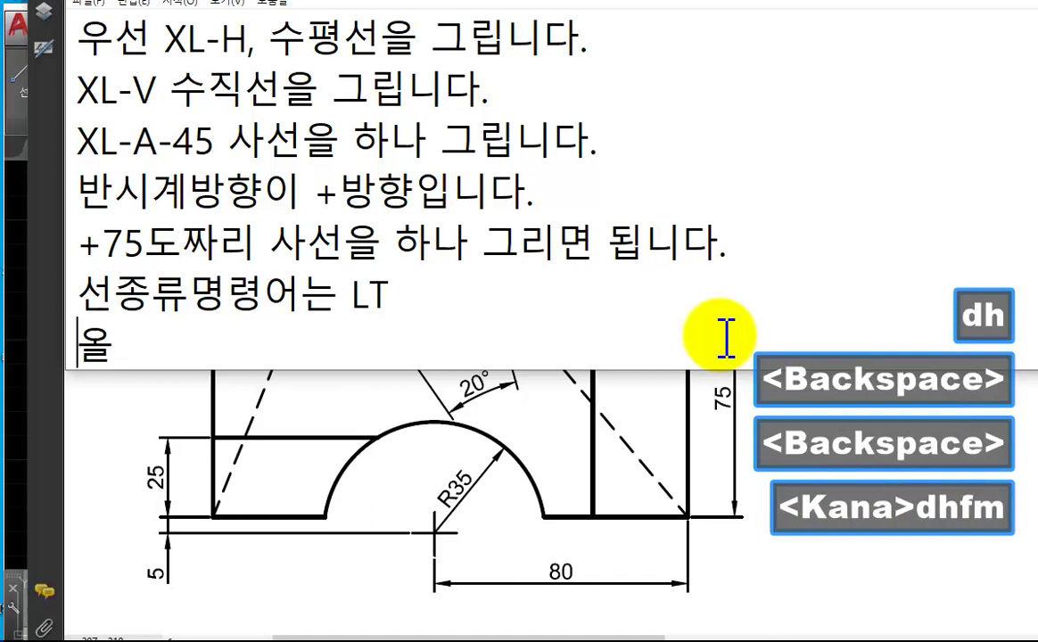
{"action": "type", "text": "하"}
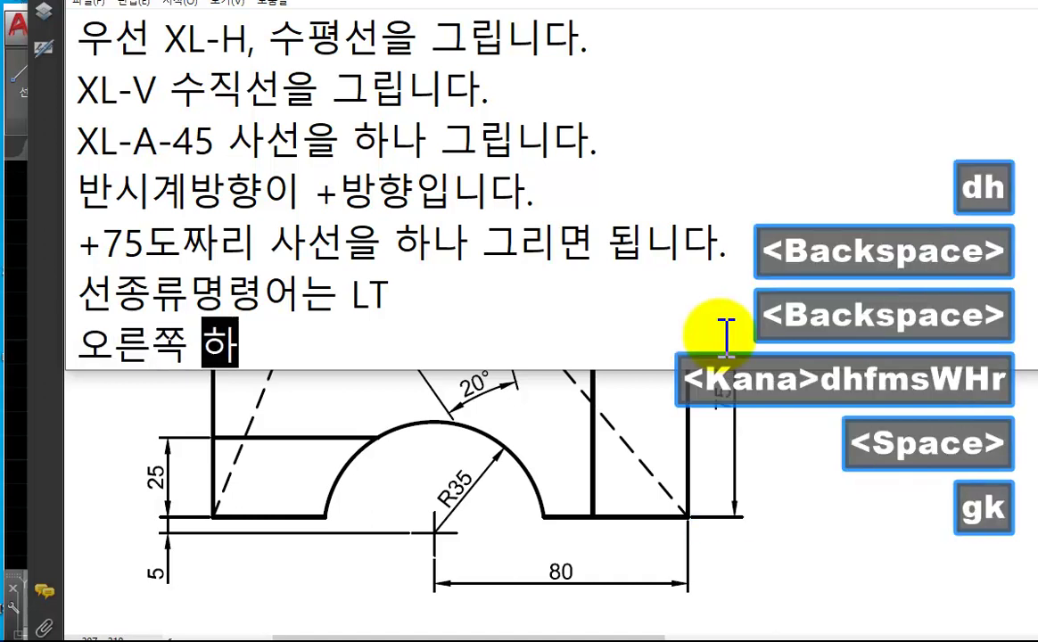
{"action": "type", "text": "단 모서리부터 "}
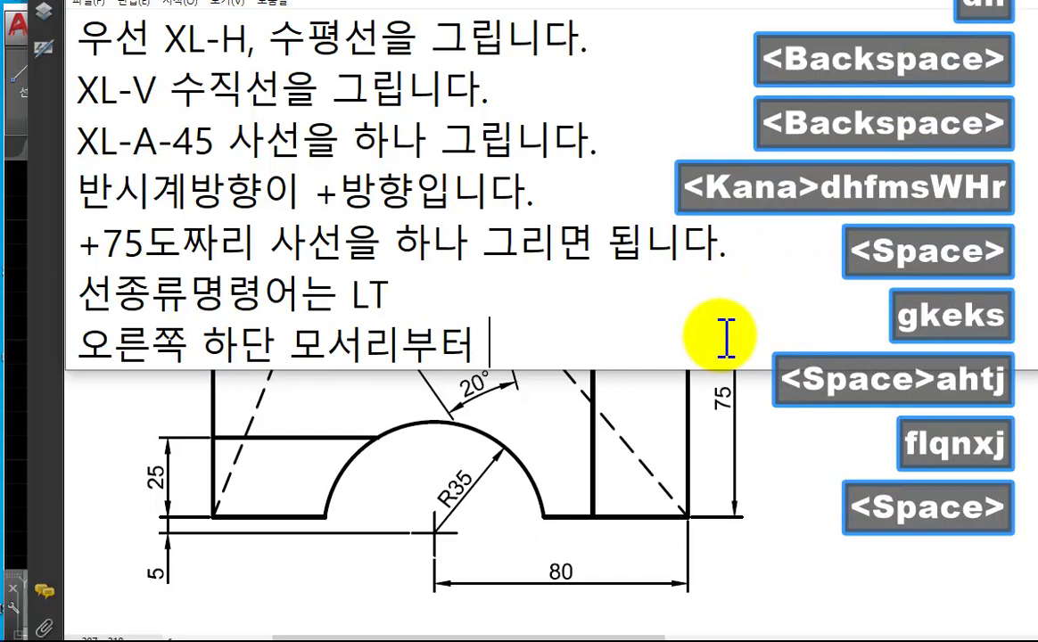
{"action": "type", "text": "-80,"}
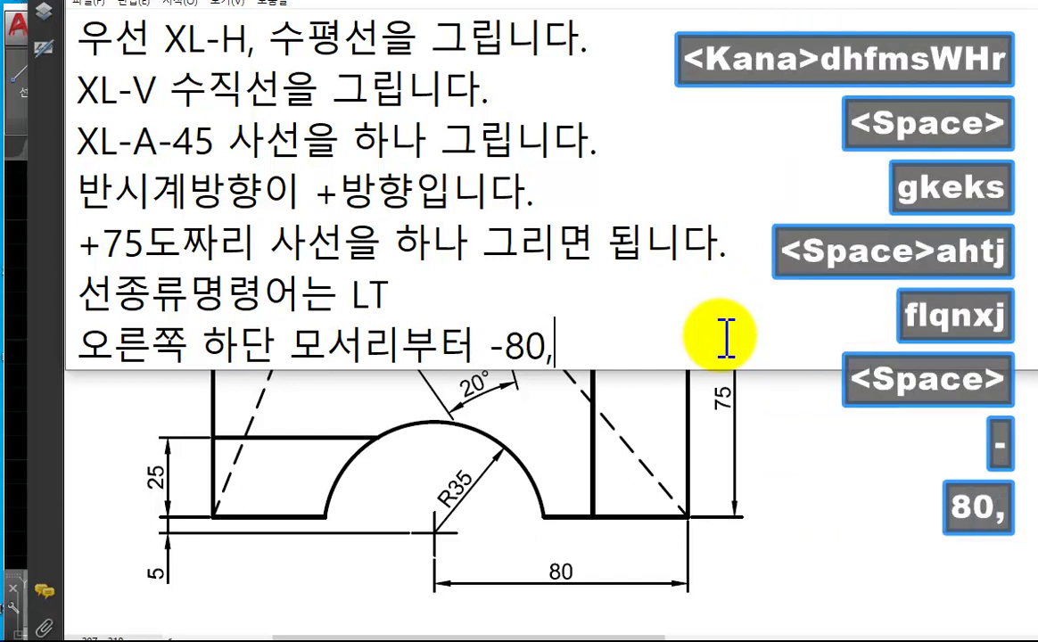
{"action": "type", "text": "-5만"}
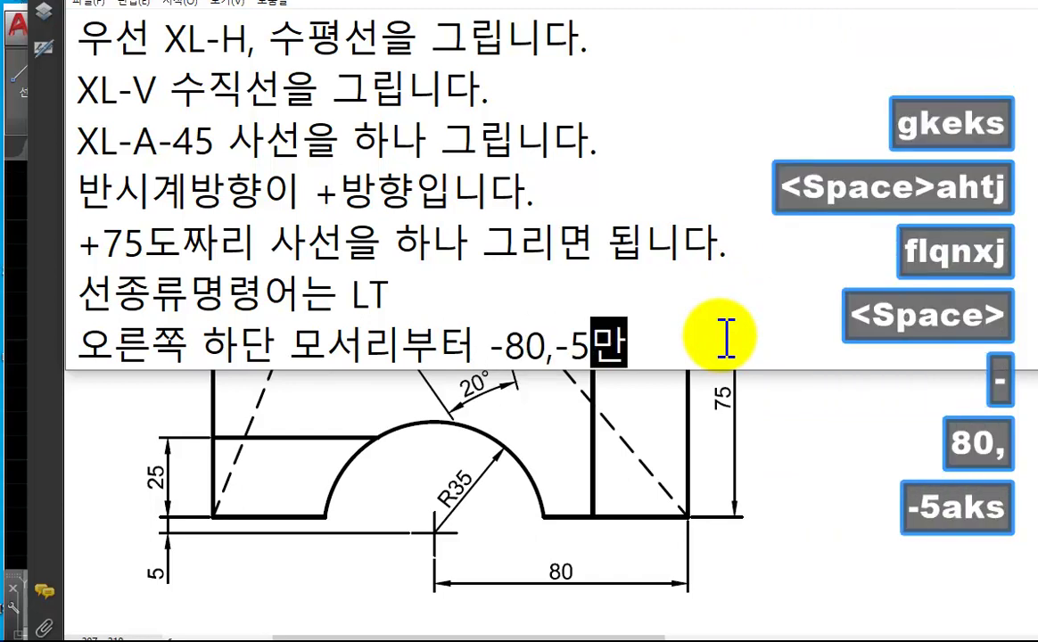
{"action": "type", "text": "큼"}
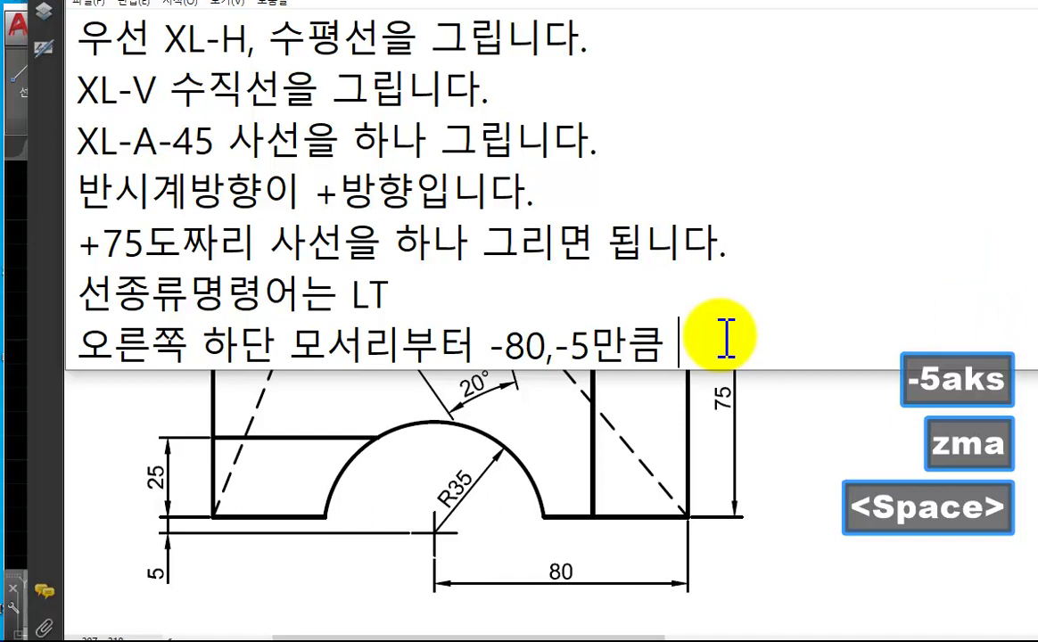
{"action": "type", "text": "이동한 위치에"}
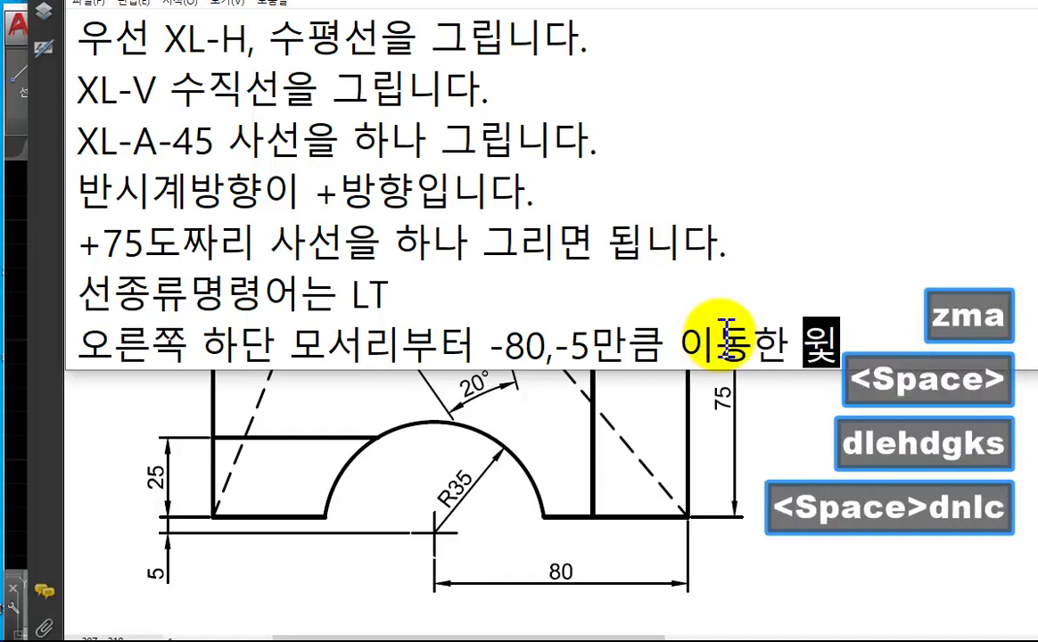
{"action": "type", "text": " 중시"}
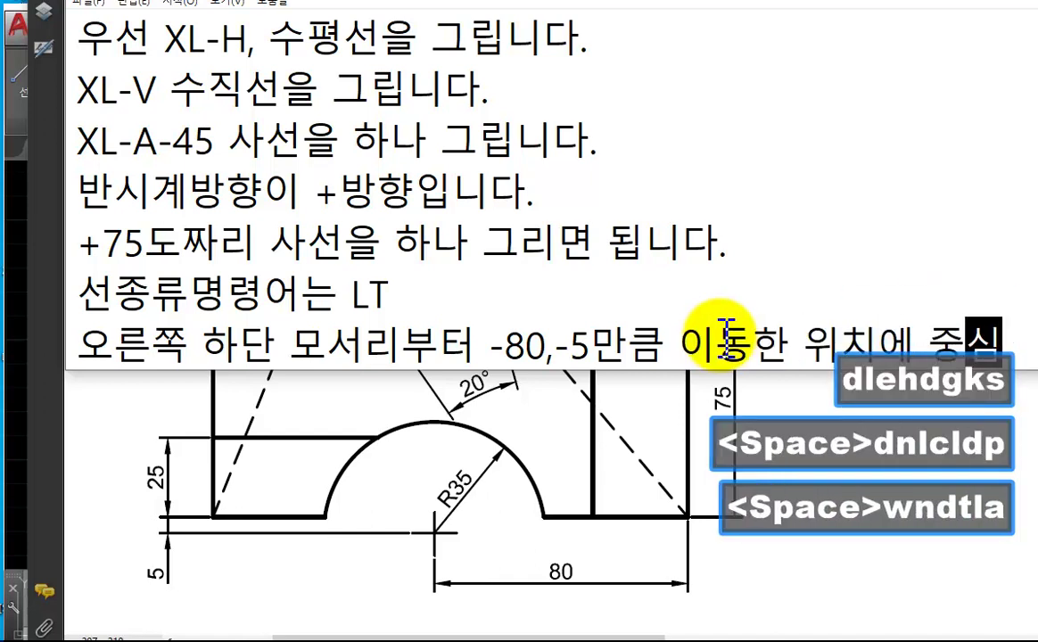
{"action": "type", "text": "인"}
{"action": "key", "text": "Return"}
- Complete the note on the arc's circle with the line "반지름 35인 원입니다."
{"action": "type", "text": "반질"}
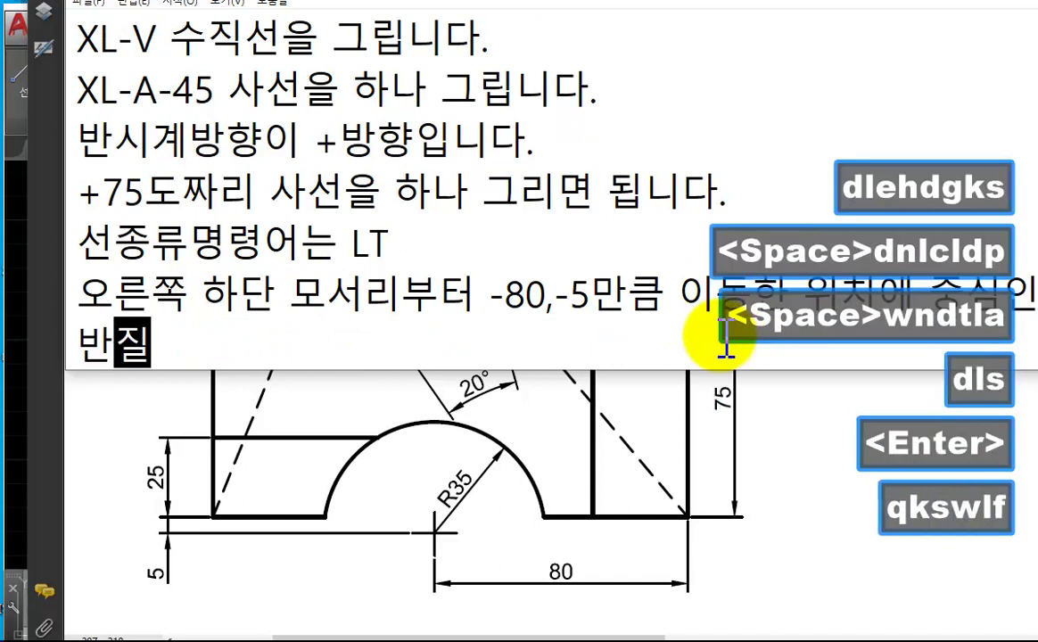
{"action": "type", "text": "름 4"}
{"action": "key", "text": "BackSpace"}
{"action": "type", "text": "35인 원ㄹ"}
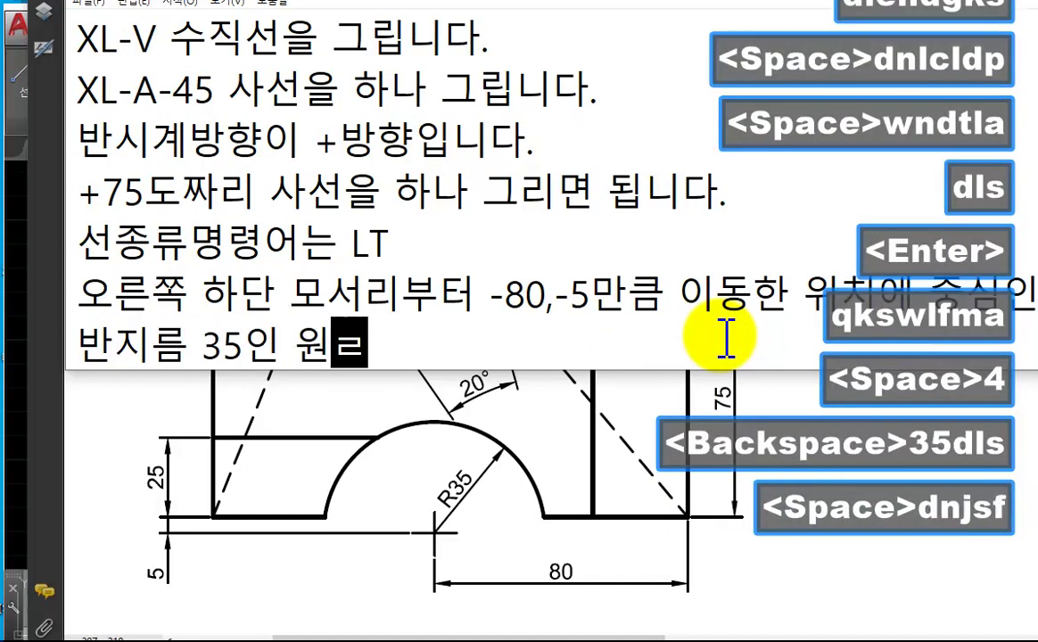
{"action": "key", "text": "BackSpace"}
{"action": "type", "text": "ㅇ입니다."}
{"action": "key", "text": "Return"}
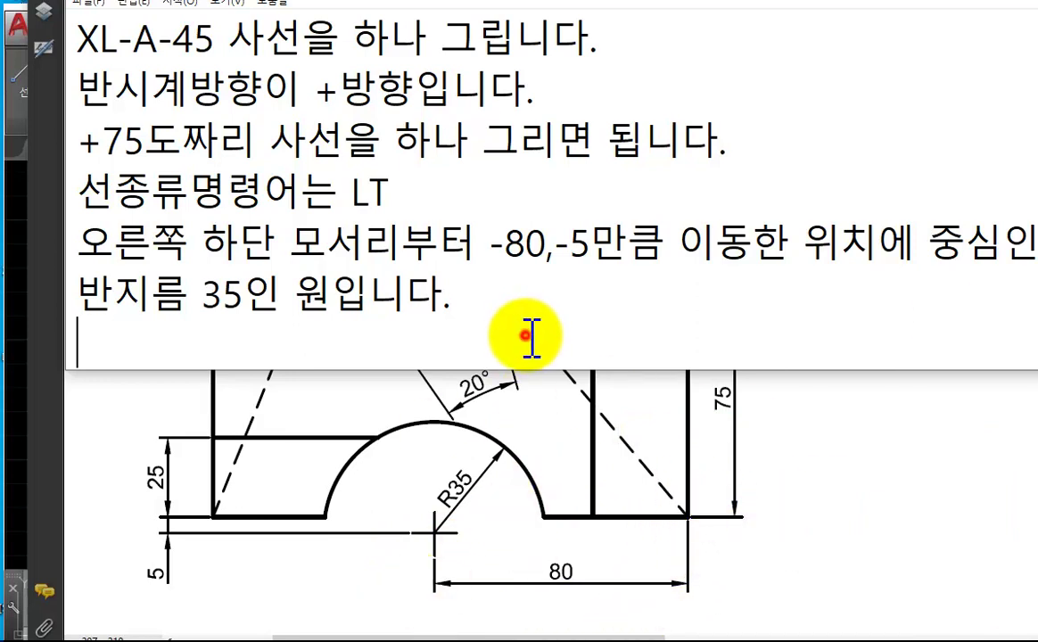
- Add the note line "반지름 35인 원을 그리고 -80,-5만큼 이동시키면 됨" below the circle description
{"action": "type", "text": "지름"}
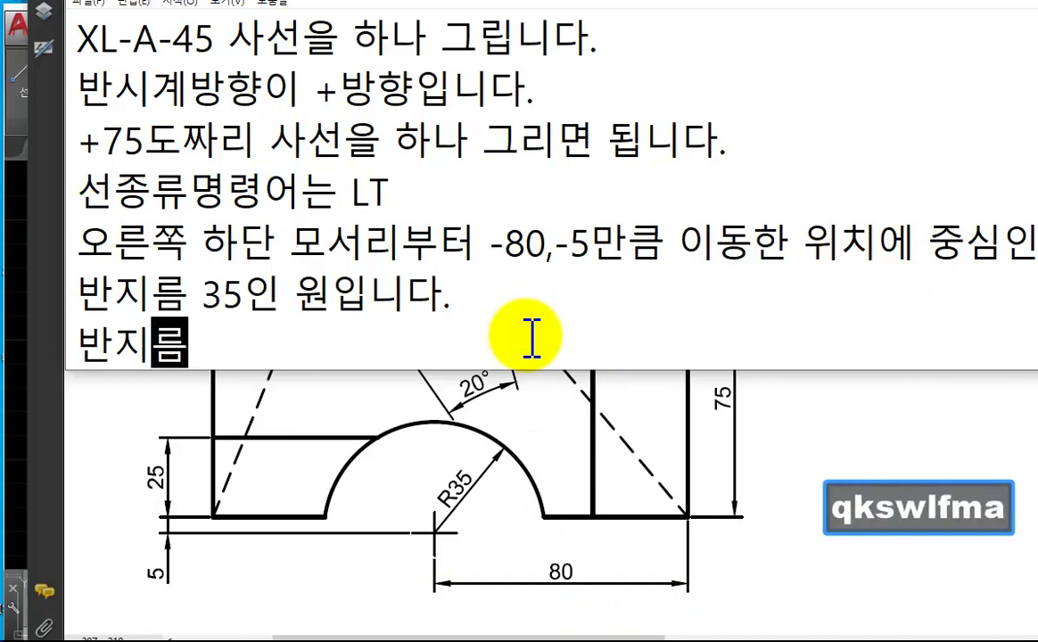
{"action": "type", "text": " 35인 ㅇ원을"}
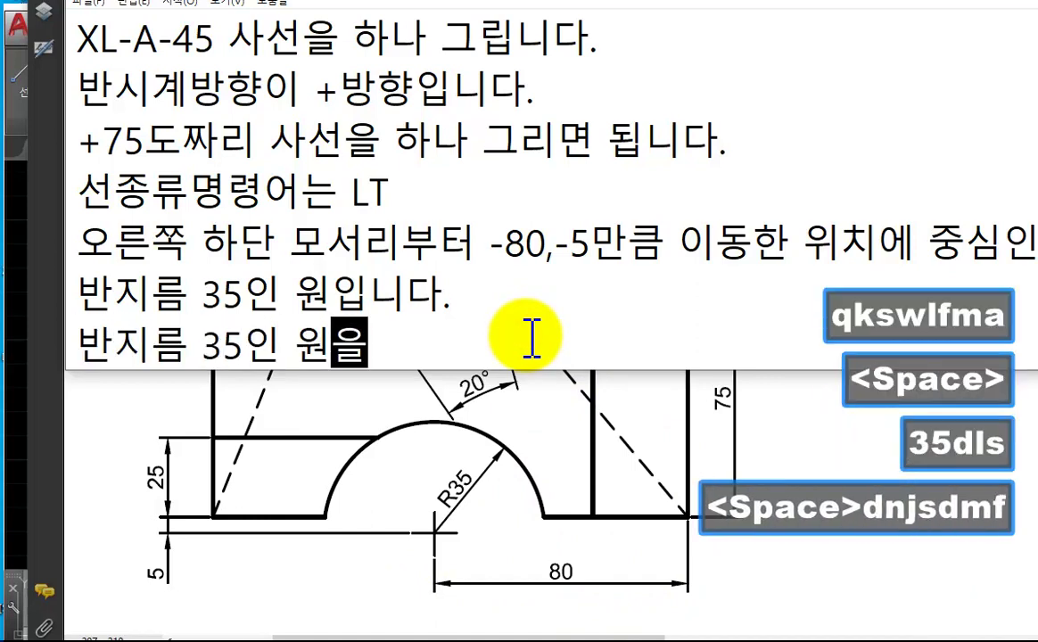
{"action": "type", "text": " 그리고 -"}
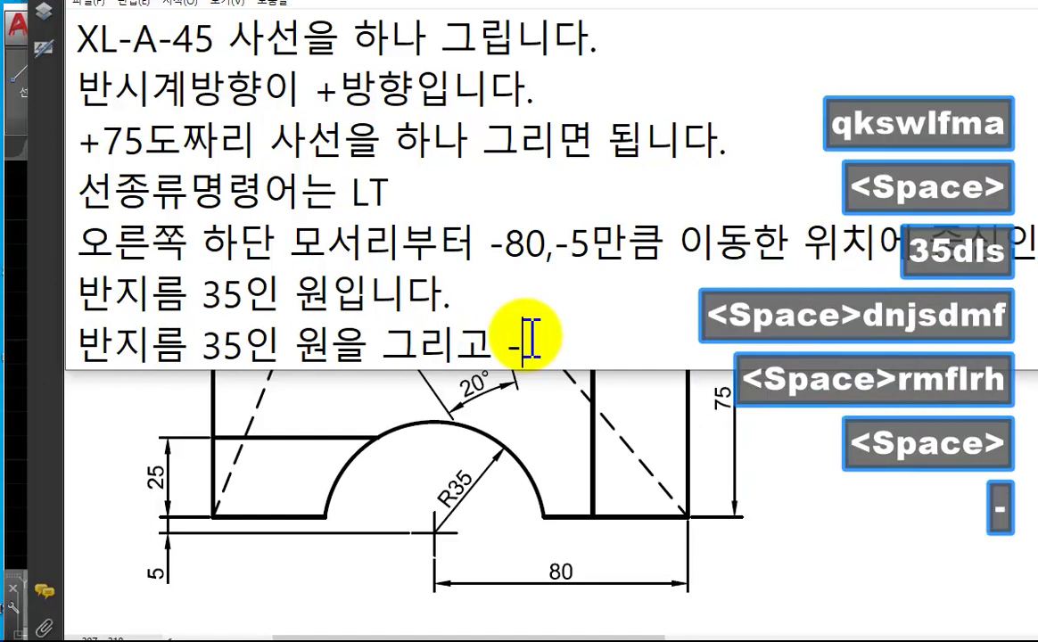
{"action": "type", "text": "80,-5만"}
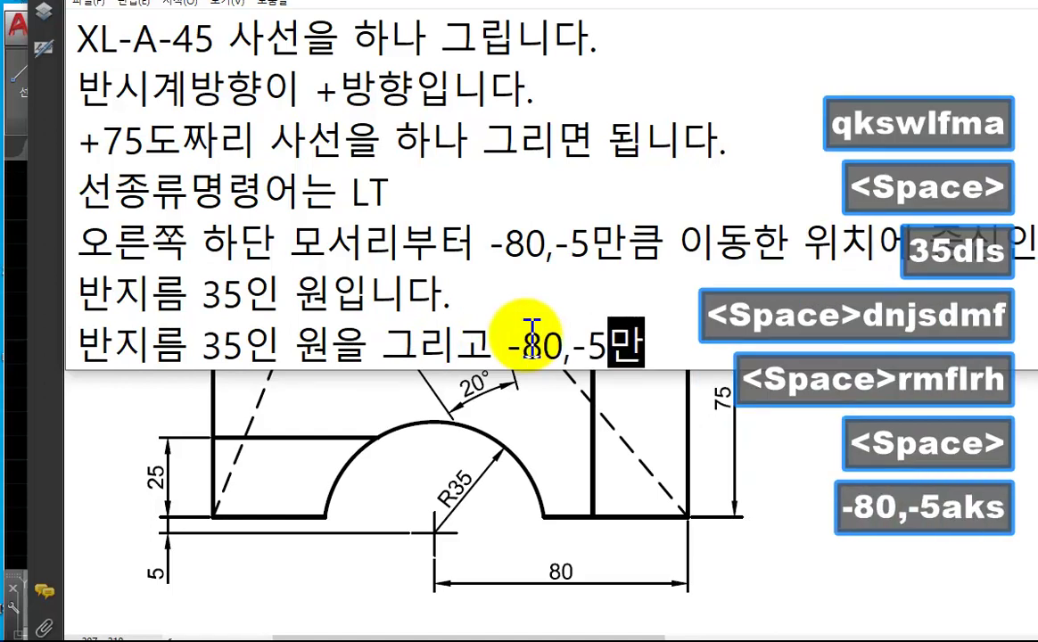
{"action": "type", "text": "큼 이동시키면 됨"}
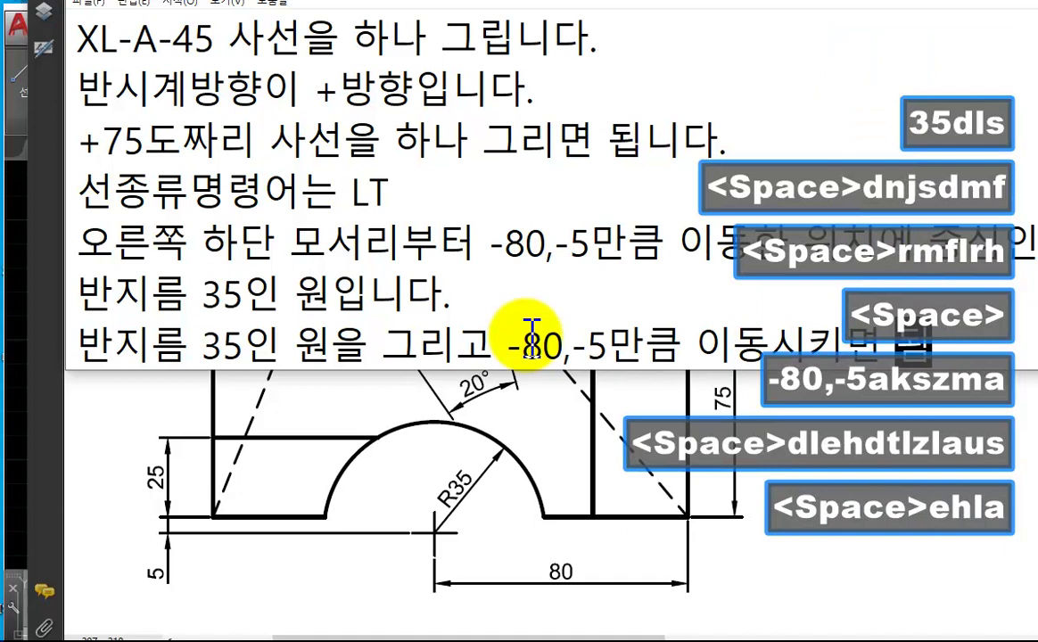
{"action": "key", "text": "Return"}
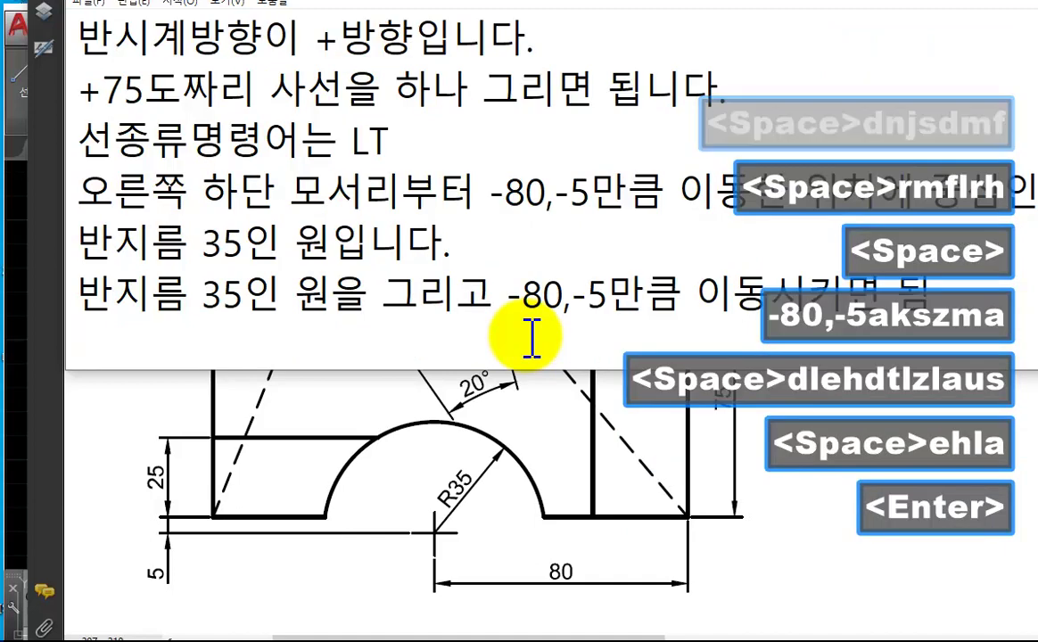
- Switch to AutoCAD and draw a circle of radius 35 centred on the front-view rectangle's lower-right corner
{"action": "left_click", "coordinate": [794, 637]}
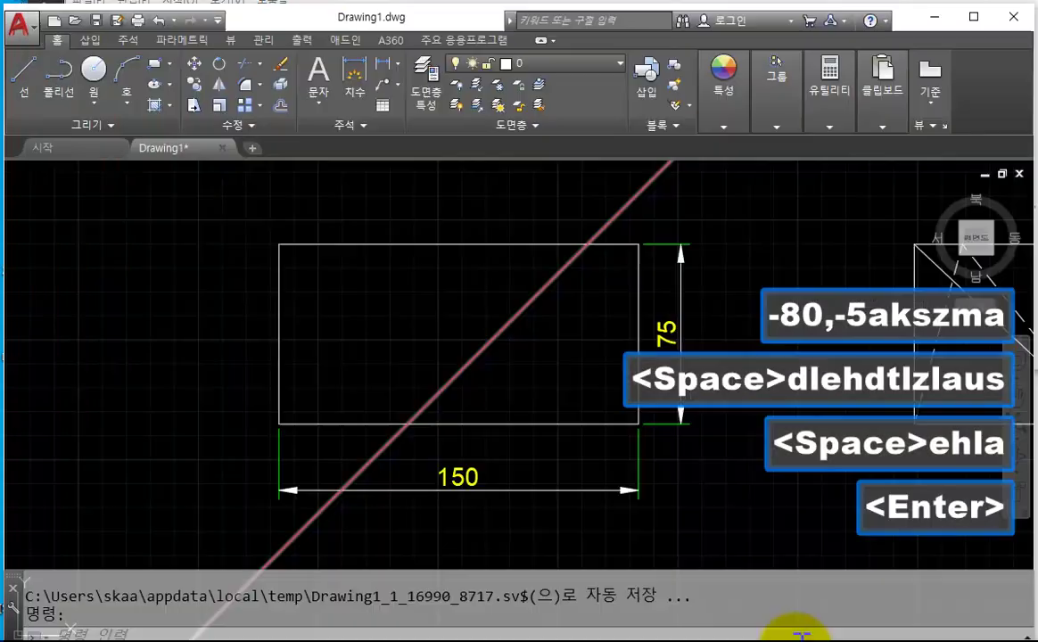
{"action": "type", "text": "c"}
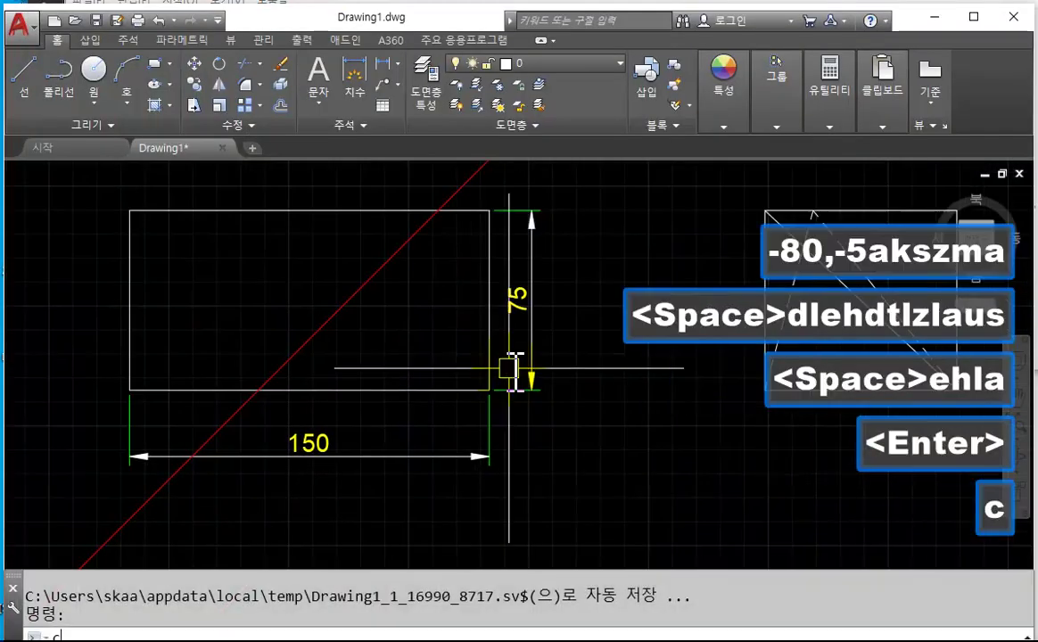
{"action": "key", "text": "space"}
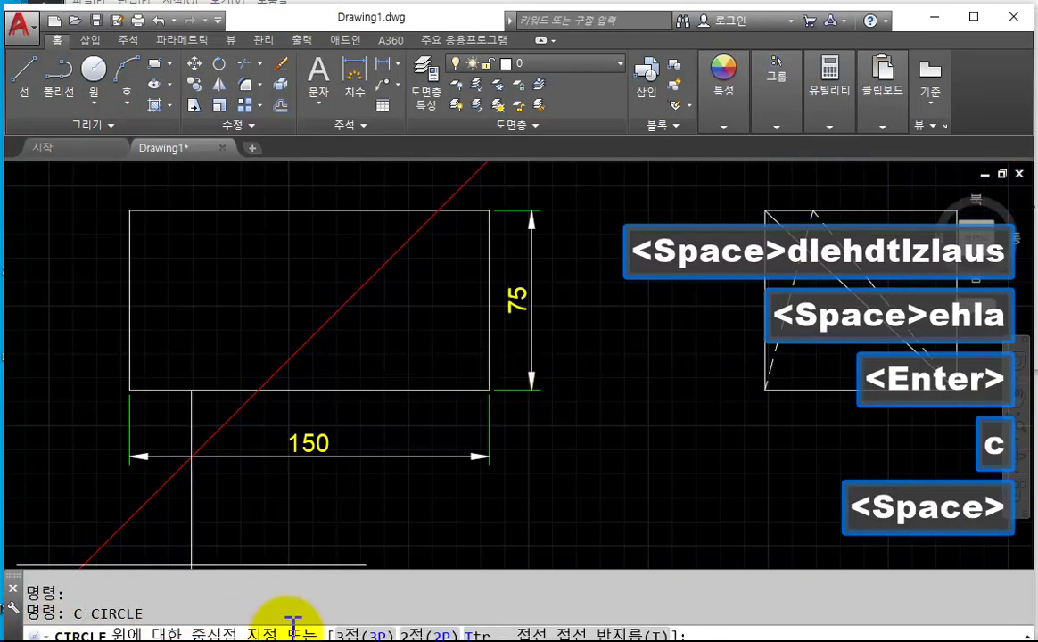
{"action": "left_click", "coordinate": [490, 389]}
{"action": "type", "text": "35"}
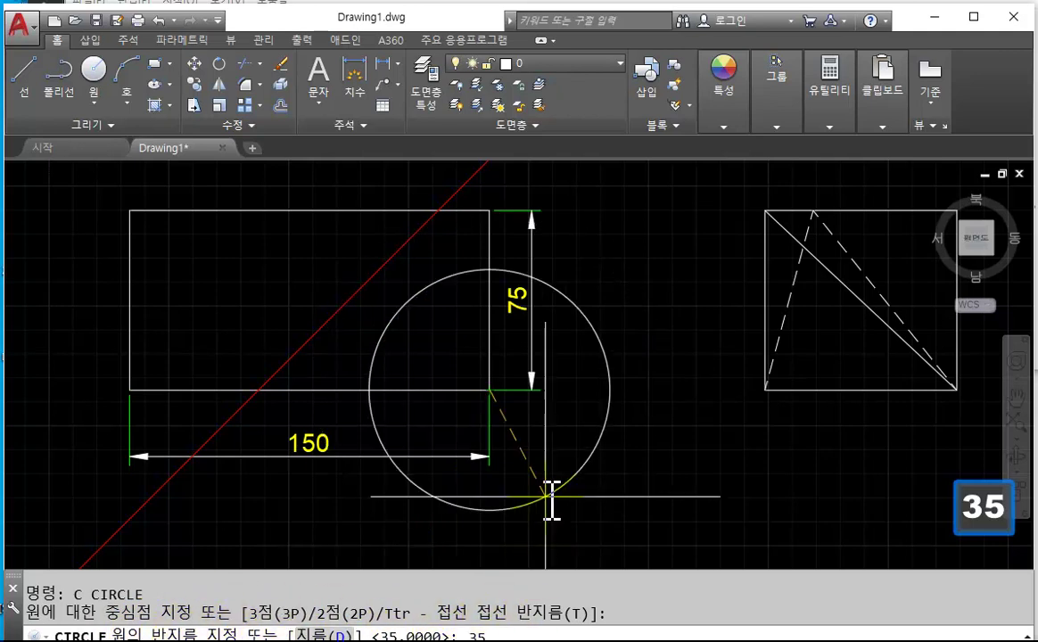
{"action": "key", "text": "space"}
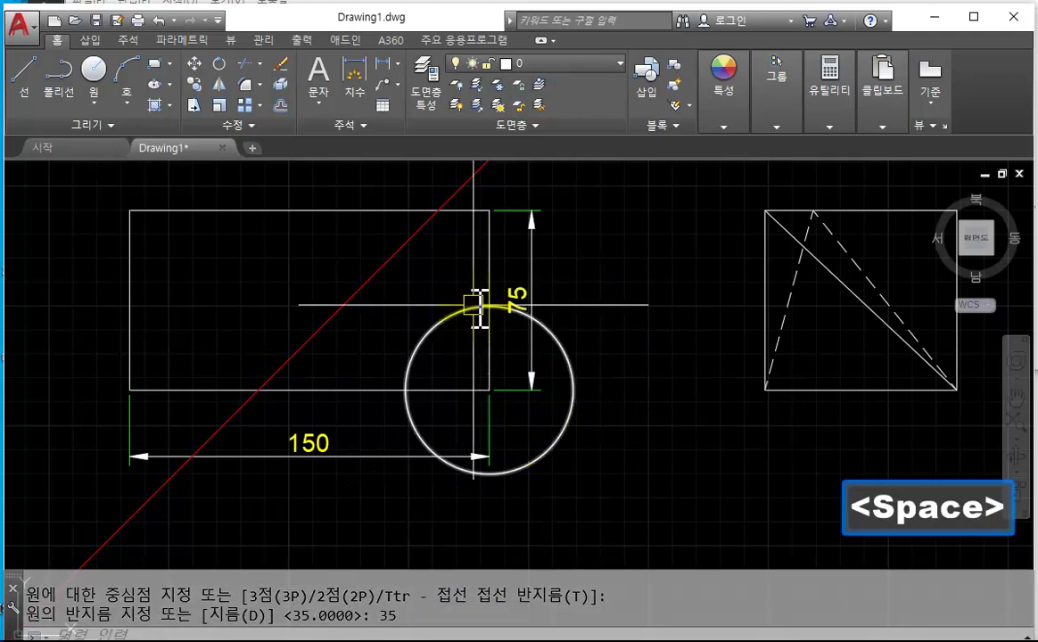
- Add a radius dimension to the circle, with its text outside on the upper-right side
{"action": "type", "text": "dra"}
{"action": "key", "text": "space"}
{"action": "left_click", "coordinate": [573, 387]}
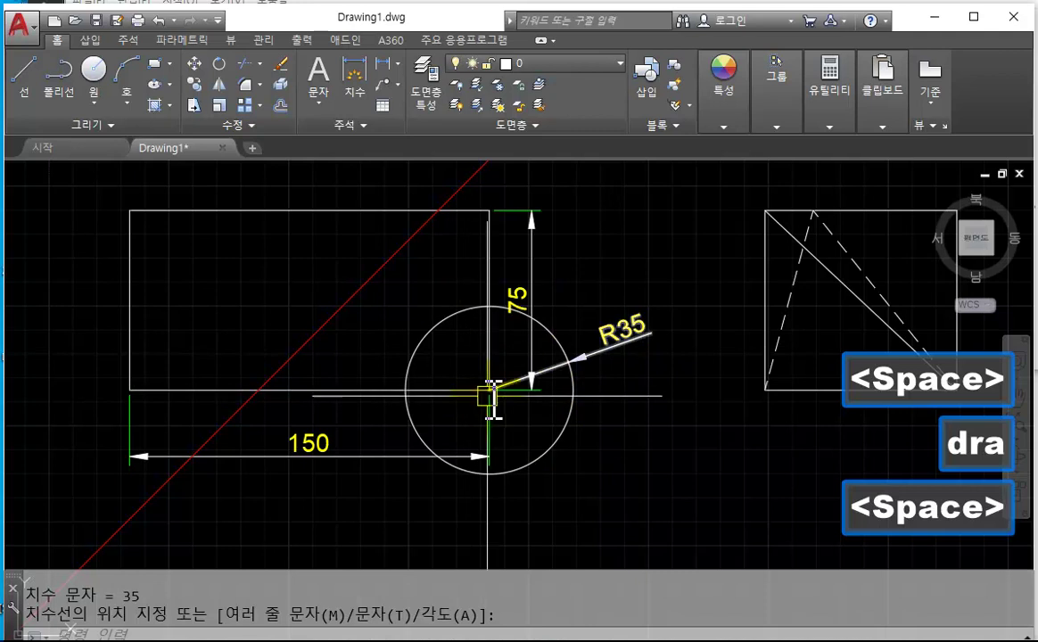
- Move the circle and its radius dimension by @-80,-5, using the circle's centre as the base point
{"action": "left_click", "coordinate": [492, 399]}
{"action": "scroll", "coordinate": [569, 409], "scroll_direction": "up", "scroll_amount": 2}
{"action": "left_click", "coordinate": [642, 398]}
{"action": "left_click", "coordinate": [568, 326]}
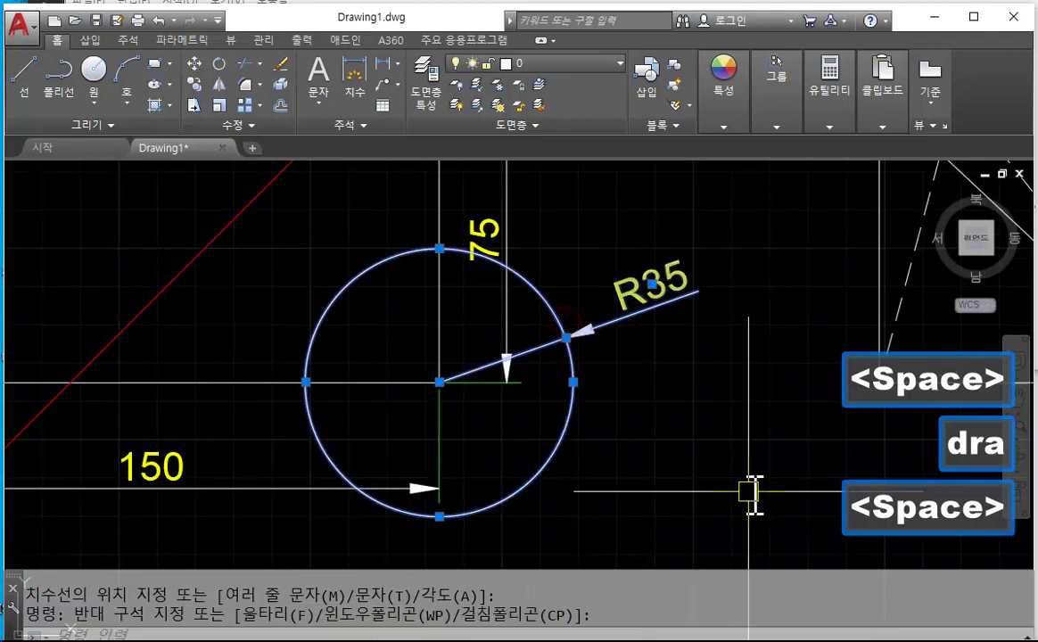
{"action": "type", "text": "m"}
{"action": "key", "text": "space"}
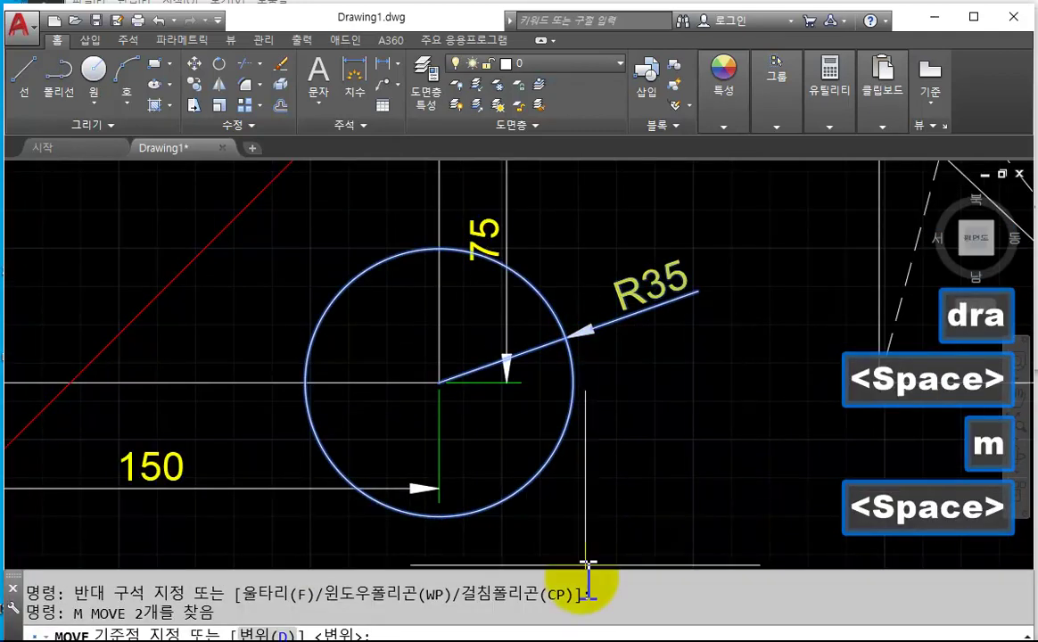
{"action": "left_click", "coordinate": [443, 385]}
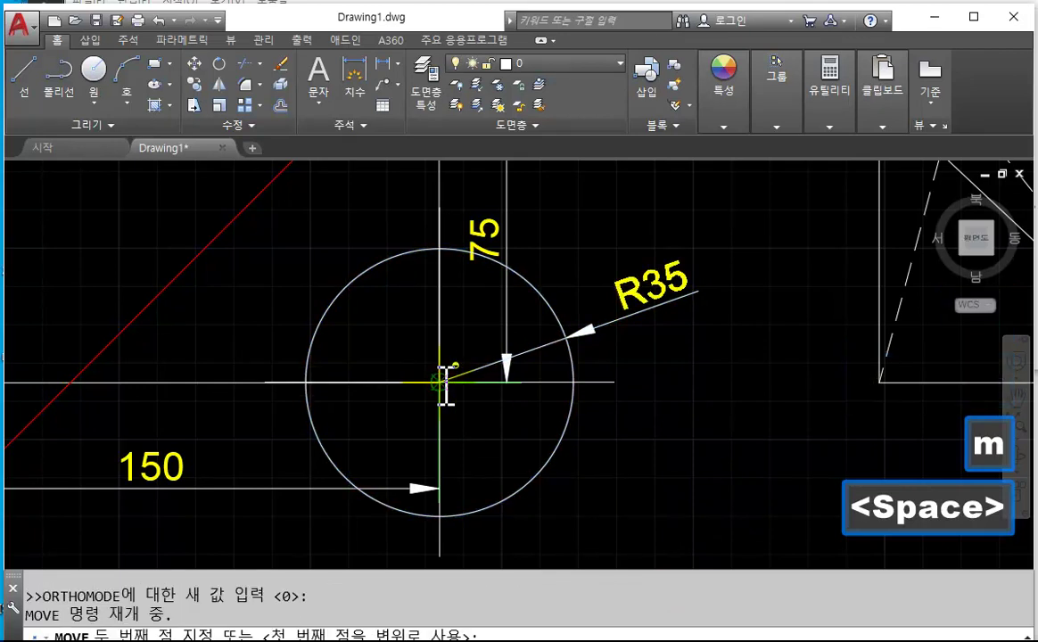
{"action": "type", "text": "@"}
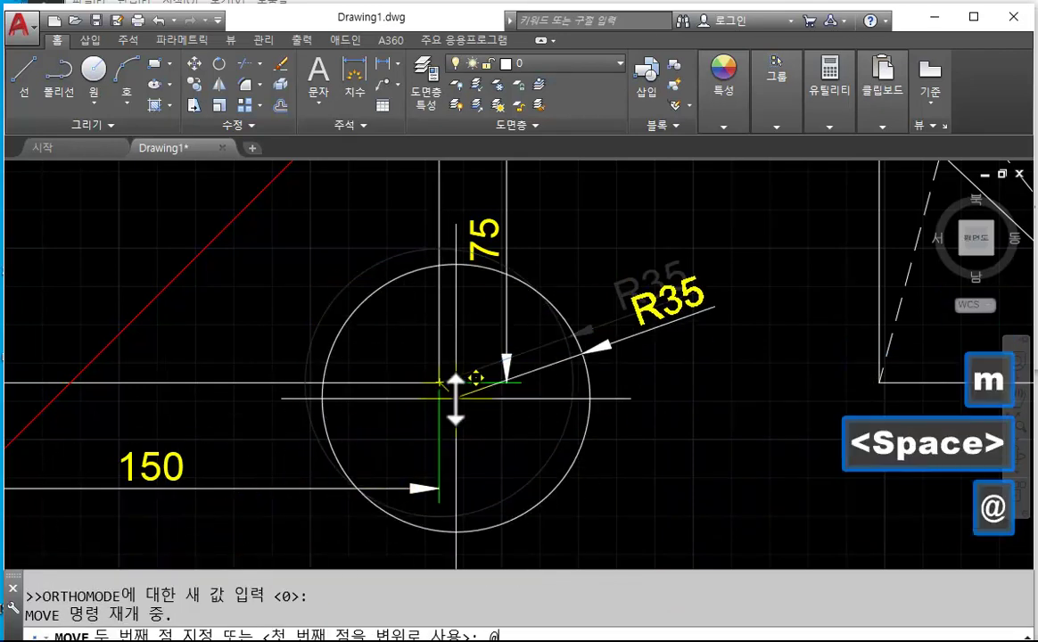
{"action": "type", "text": "-80,"}
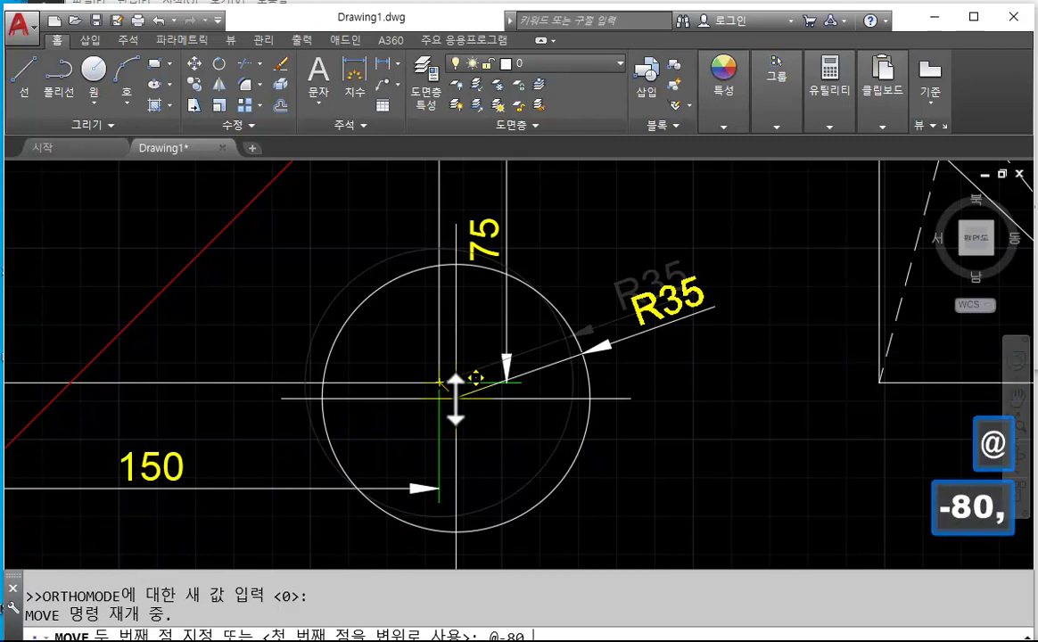
{"action": "type", "text": "-5"}
{"action": "key", "text": "Return"}
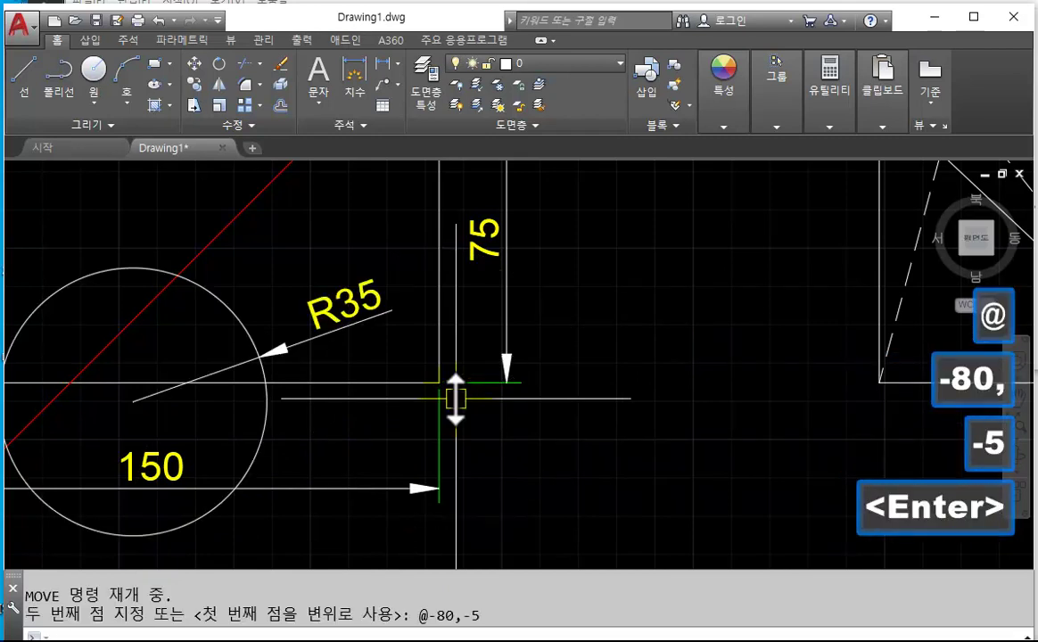
{"action": "scroll", "coordinate": [456, 399], "scroll_direction": "down", "scroll_amount": 4}
{"action": "scroll", "coordinate": [492, 413], "scroll_direction": "up", "scroll_amount": 2}
{"action": "key", "text": "Escape"}
{"action": "type", "text": "d"}
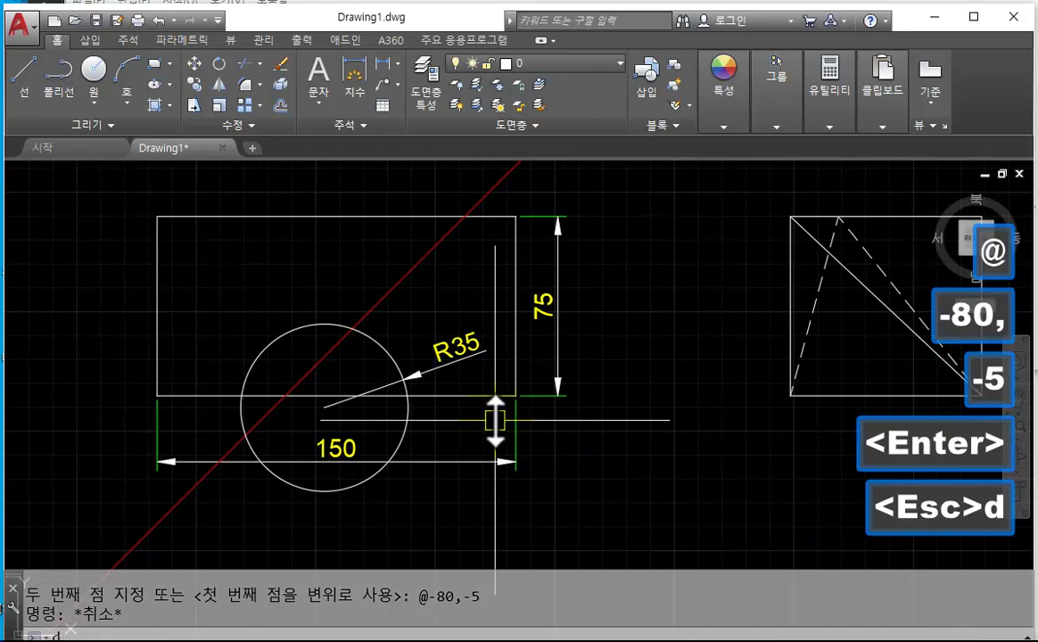
{"action": "type", "text": "li"}
{"action": "key", "text": "space"}
{"action": "scroll", "coordinate": [494, 419], "scroll_direction": "up", "scroll_amount": 2}
{"action": "key", "text": "Escape"}
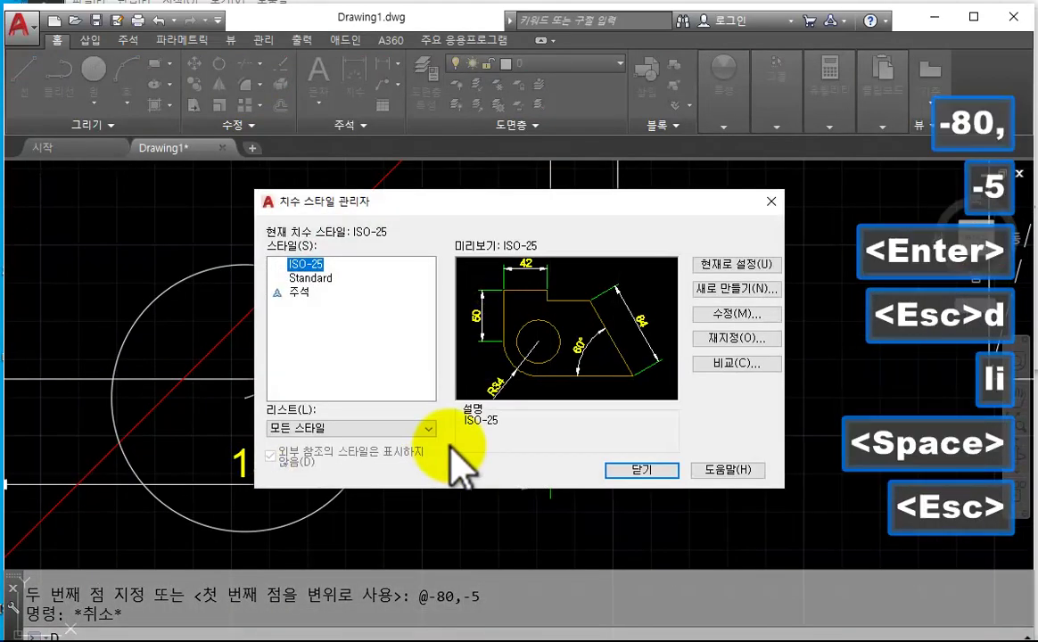
{"action": "key", "text": "Escape"}
- Add a horizontal linear dimension from the circle's centre to the rectangle's lower-right corner, placed above the overall width dimension
{"action": "type", "text": "dli"}
{"action": "key", "text": "space"}
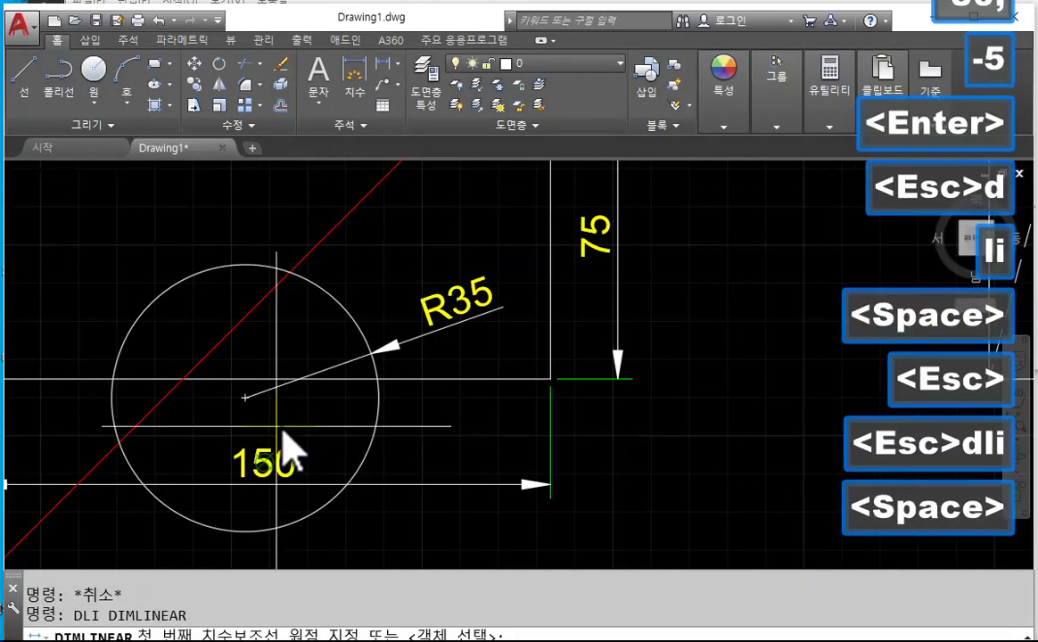
{"action": "left_click", "coordinate": [245, 398]}
{"action": "left_click", "coordinate": [551, 389]}
{"action": "middle_click_drag", "start_coordinate": [515, 498], "coordinate": [507, 403]}
{"action": "left_click", "coordinate": [487, 342]}
- Add a vertical linear dimension between the rectangle's lower-right corner and the circle's centre, placed outside the right edge
{"action": "key", "text": "space"}
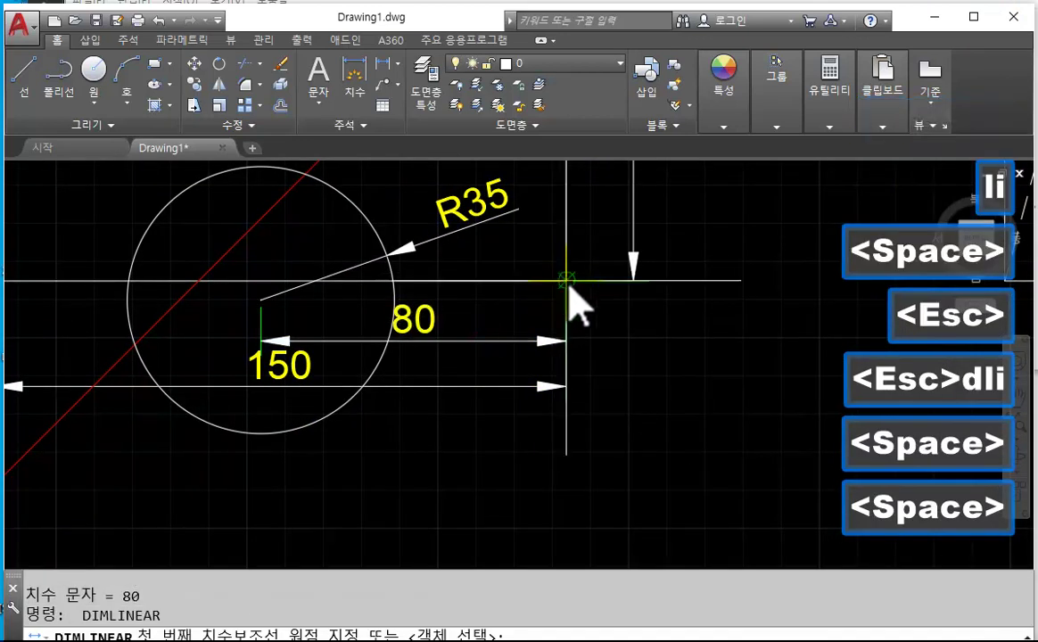
{"action": "left_click", "coordinate": [568, 281]}
{"action": "left_click", "coordinate": [261, 300]}
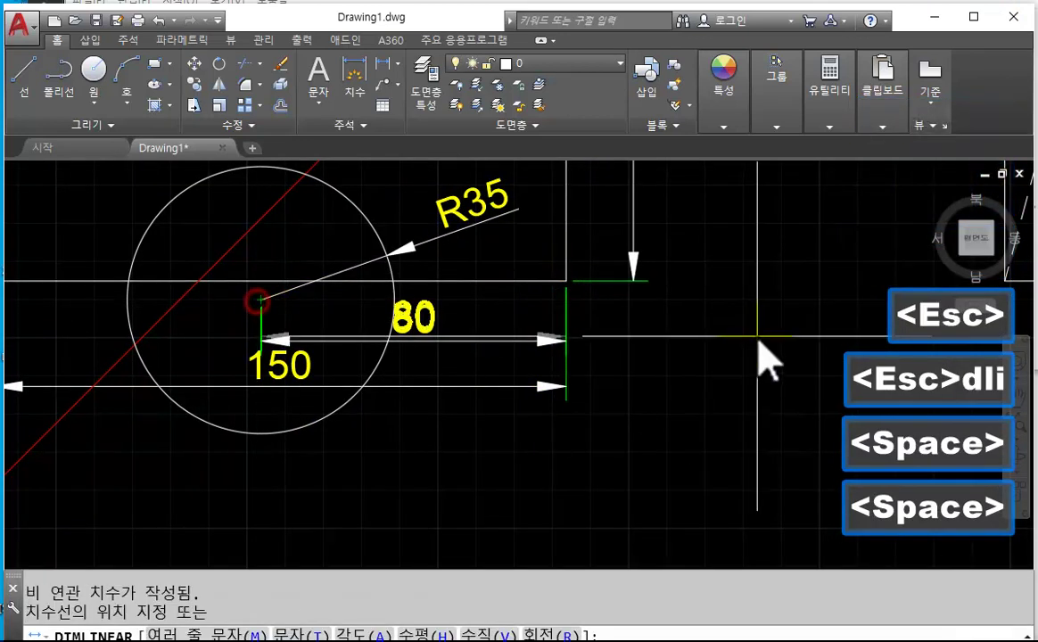
{"action": "left_click", "coordinate": [610, 282]}
{"action": "middle_click_drag", "start_coordinate": [536, 306], "coordinate": [666, 406]}
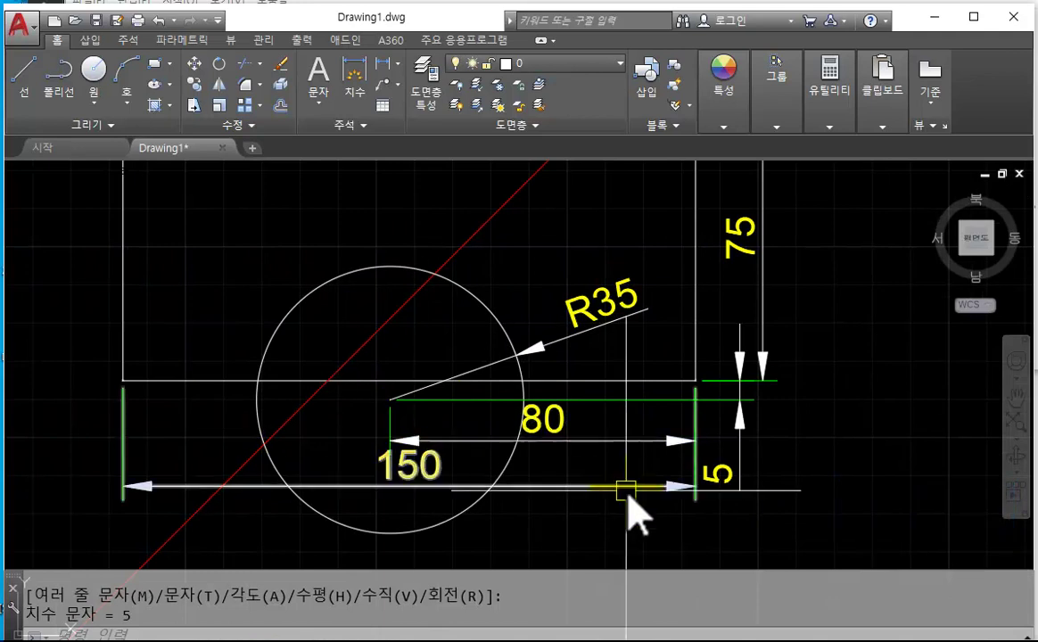
- Delete the vertical and horizontal dimensions locating the circle's centre, and the circle's radius dimension
{"action": "middle_click_drag", "start_coordinate": [776, 488], "coordinate": [656, 460]}
{"action": "left_click", "coordinate": [649, 434]}
{"action": "left_click", "coordinate": [589, 390]}
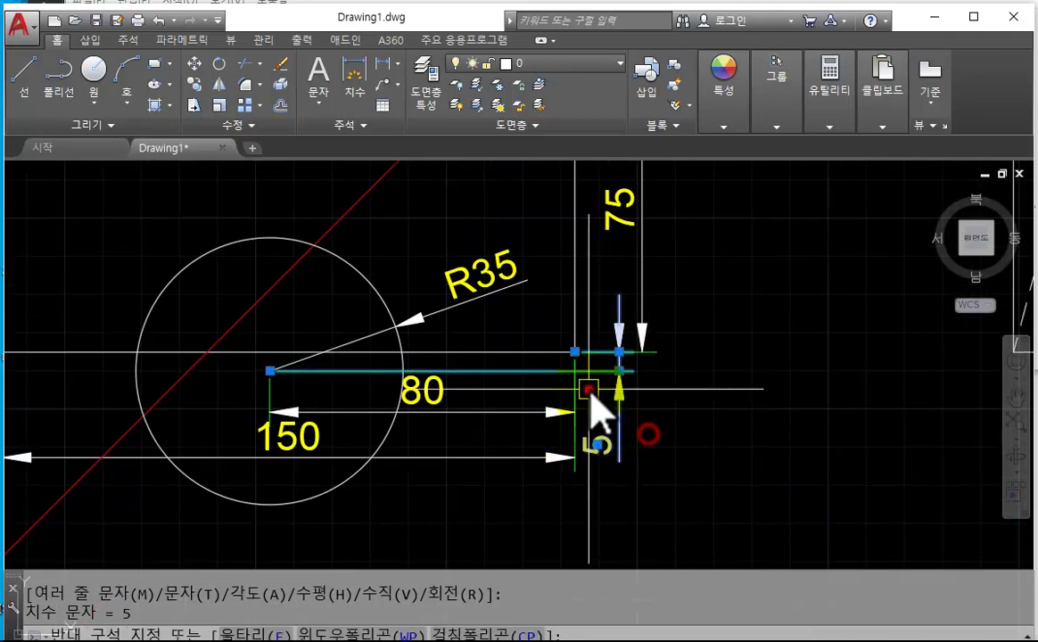
{"action": "key", "text": "Delete"}
{"action": "left_click", "coordinate": [524, 414]}
{"action": "key", "text": "Delete"}
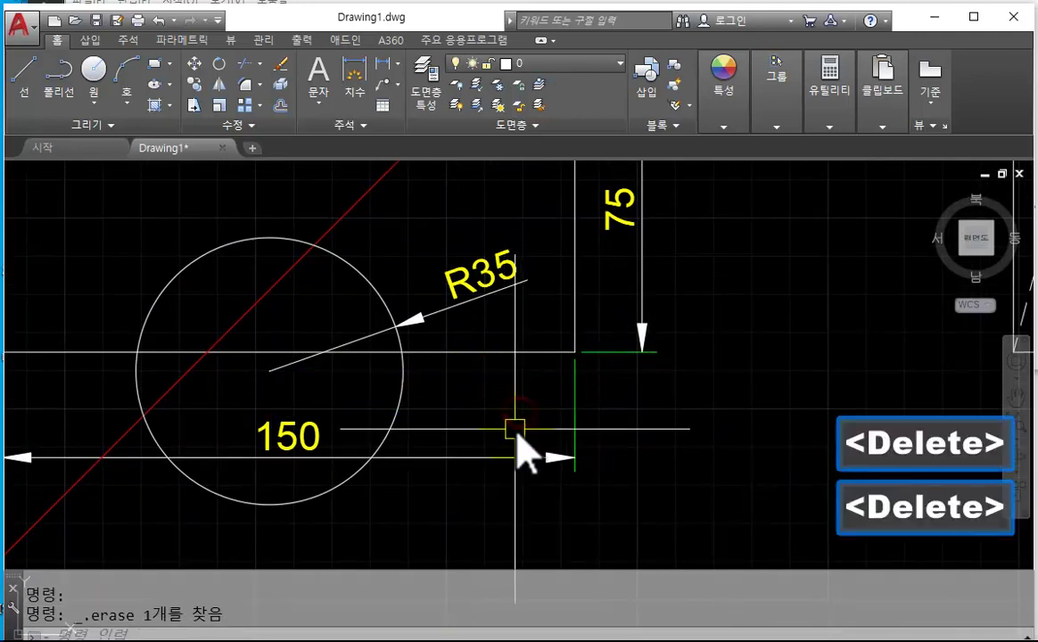
{"action": "middle_click_drag", "start_coordinate": [516, 429], "coordinate": [567, 412]}
{"action": "left_click", "coordinate": [590, 345]}
{"action": "key", "text": "Delete"}
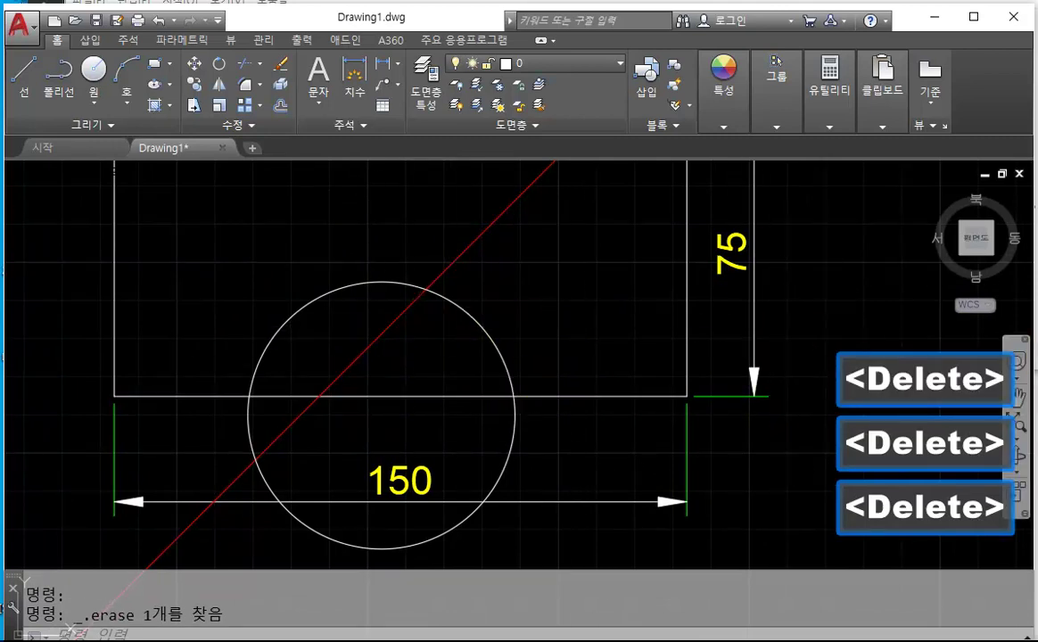
- Switch to the text notes and begin a new line with "그리고" below the circle instructions
{"action": "key", "text": "alt+Tab"}
{"action": "key", "text": "Return"}
{"action": "type", "text": "그리고 -80,-5만큼 이동시키면 됨"}
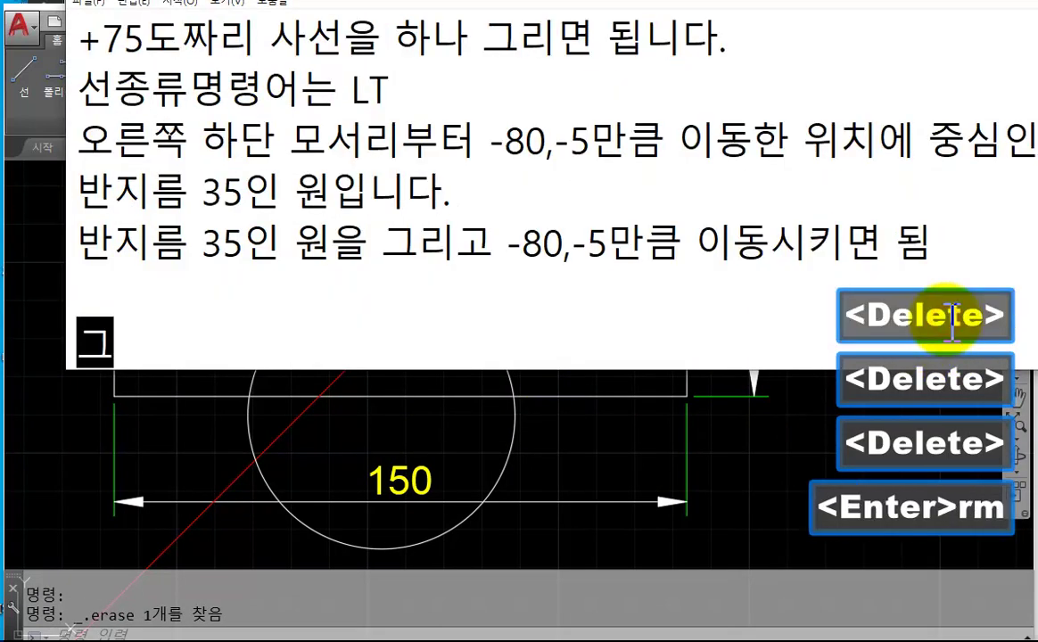
- Insert "@" before "-80,-5만큼" in the note about moving the radius 35 circle
{"action": "key", "text": "Up"}
{"action": "key", "text": "Up"}
{"action": "key", "text": "Right"}
{"action": "key", "text": "Right"}
{"action": "key", "text": "Right"}
{"action": "key", "text": "Right"}
{"action": "key", "text": "Right"}
{"action": "key", "text": "Right"}
{"action": "key", "text": "Right"}
{"action": "key", "text": "Right"}
{"action": "key", "text": "Right"}
{"action": "key", "text": "Right"}
{"action": "key", "text": "Right"}
{"action": "key", "text": "Right"}
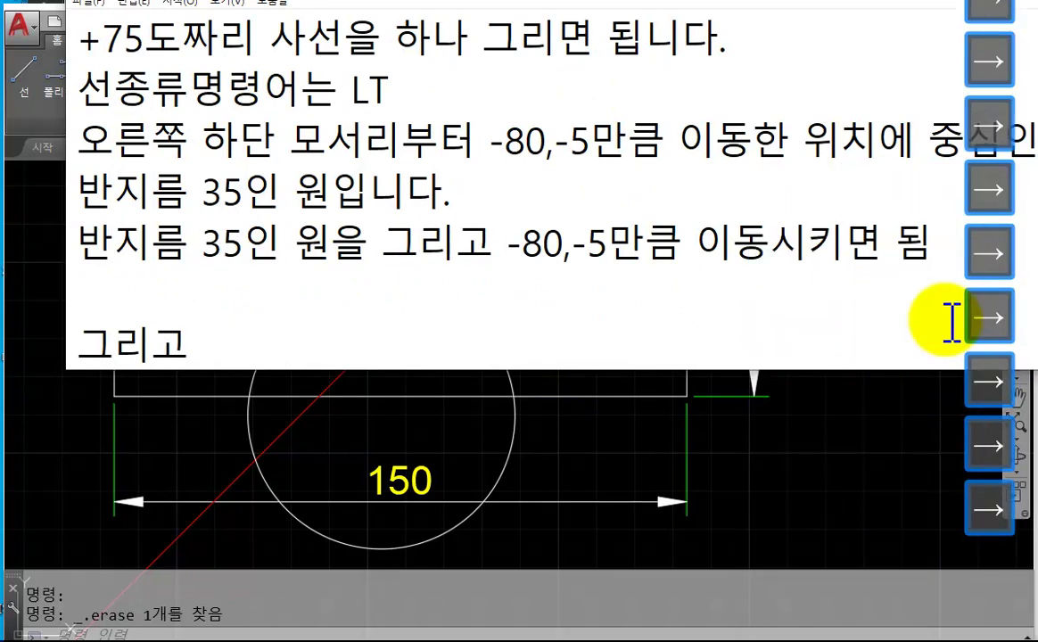
{"action": "type", "text": "@"}
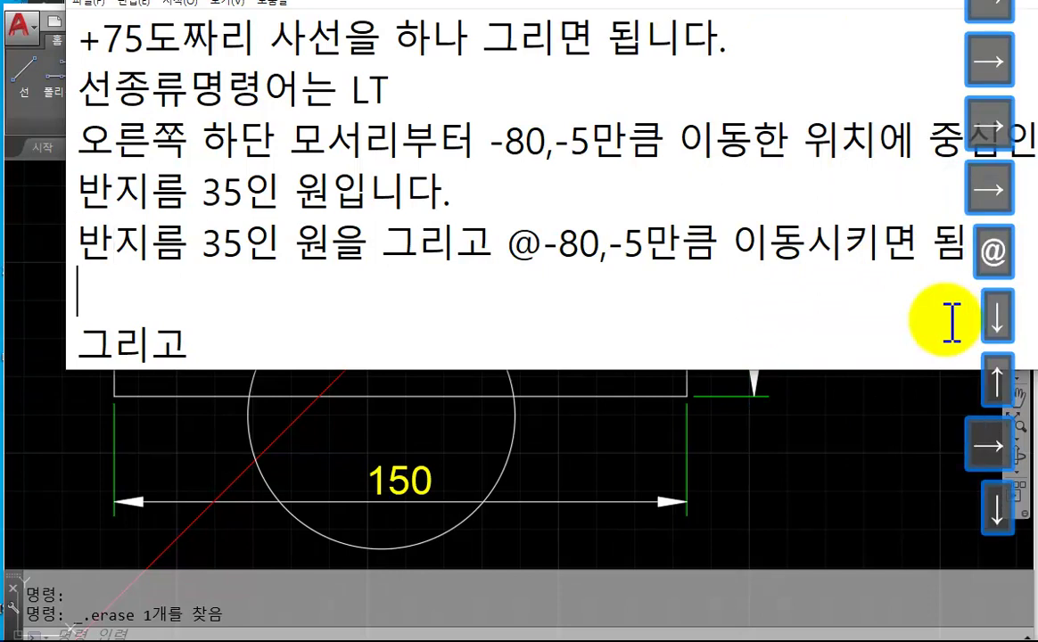
- Remove the blank line above "그리고", complete that line as "그리고 이렇게 이동이 되지 않은 분은" and start a new line
{"action": "key", "text": "Delete"}
{"action": "key", "text": "End"}
{"action": "type", "text": "이렇게 이동디"}
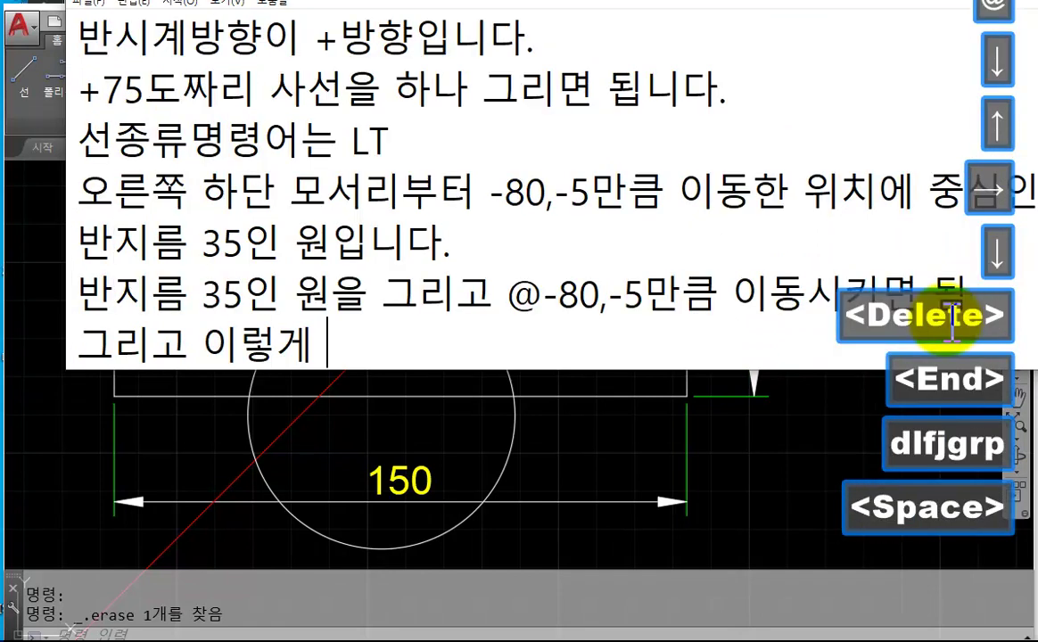
{"action": "key", "text": "BackSpace"}
{"action": "key", "text": "BackSpace"}
{"action": "type", "text": "이 되지 않은"}
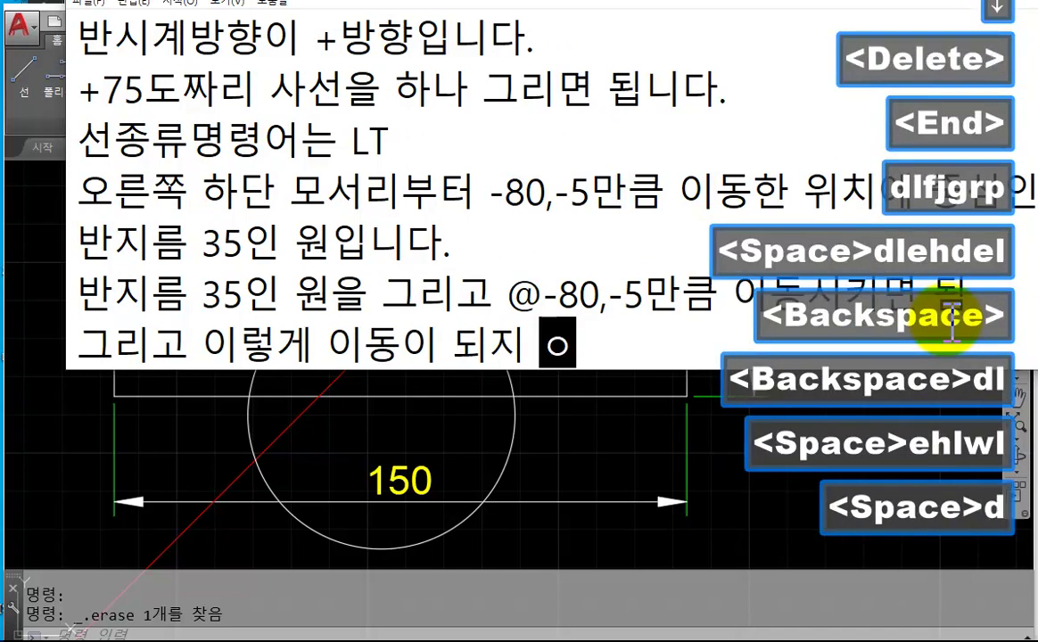
{"action": "type", "text": " 분은"}
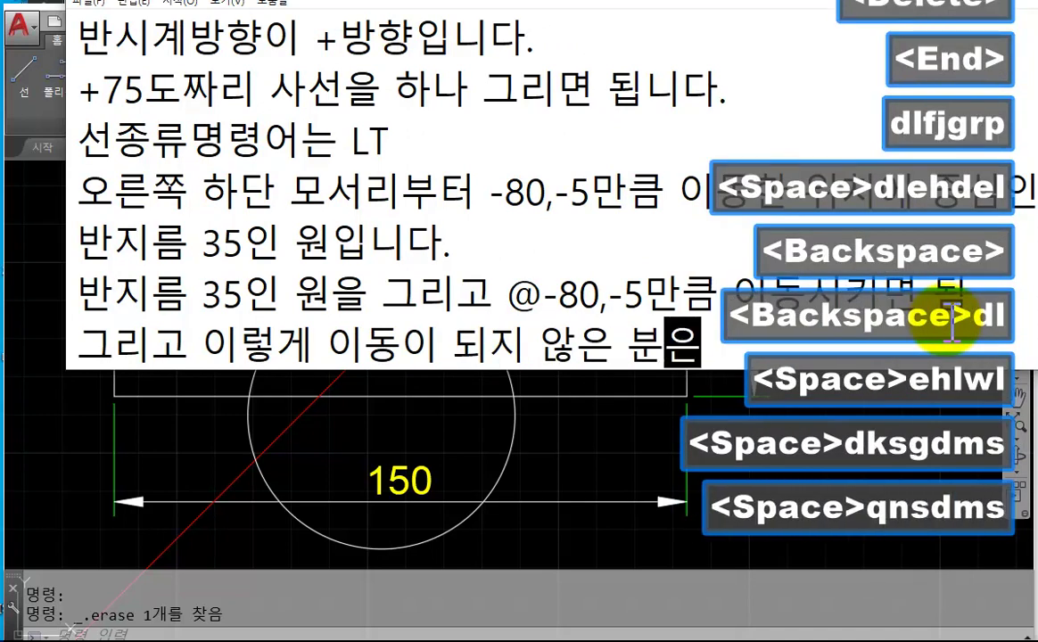
{"action": "key", "text": "Return"}
- Write "F12버튼 (동적입력)을 한번 눌러서" on the new note line
{"action": "key", "text": "Hangul"}
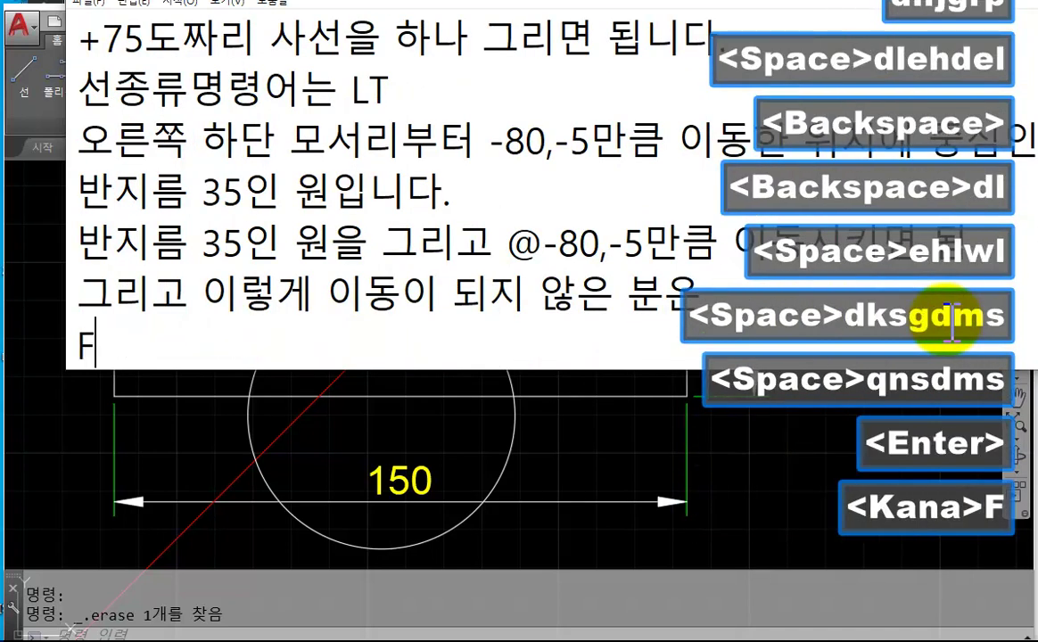
{"action": "type", "text": "F12"}
{"action": "key", "text": "Hangul"}
{"action": "type", "text": "버튼 "}
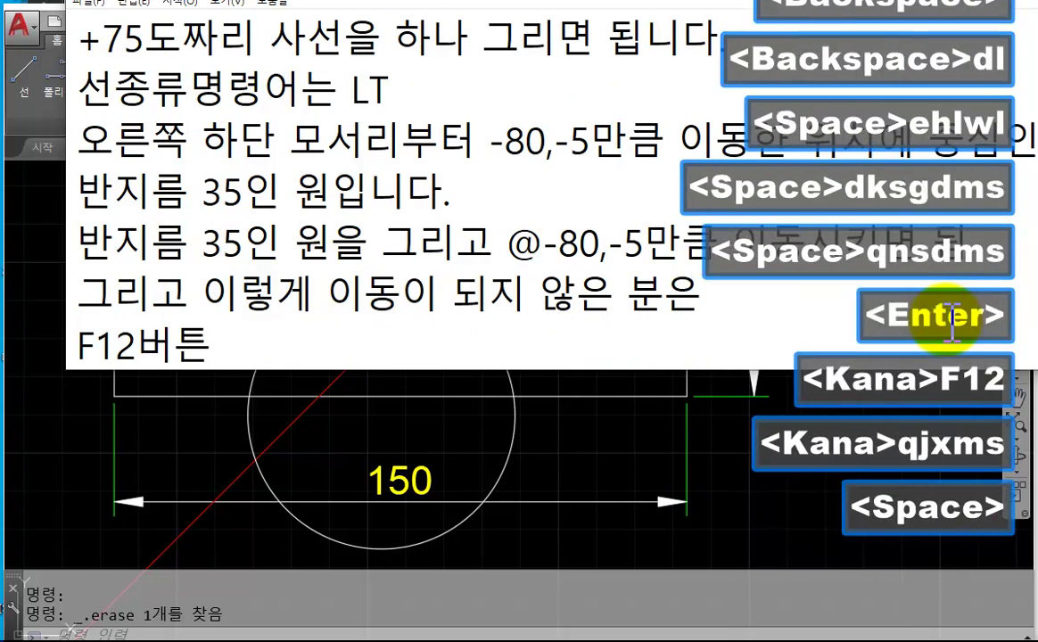
{"action": "type", "text": "동적"}
{"action": "key", "text": "BackSpace"}
{"action": "key", "text": "BackSpace"}
{"action": "key", "text": "BackSpace"}
{"action": "key", "text": "BackSpace"}
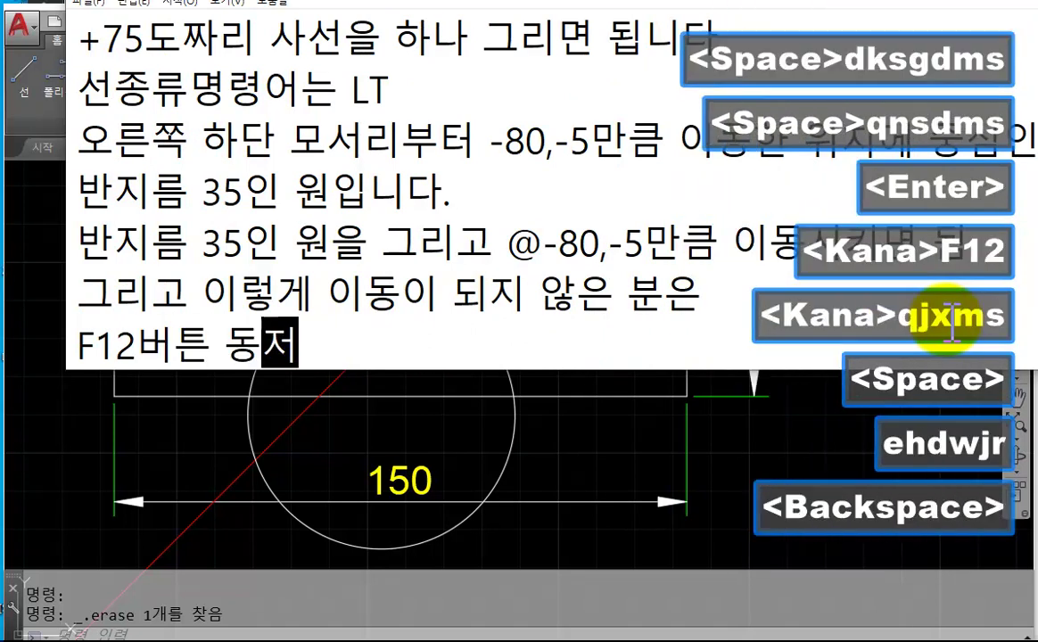
{"action": "type", "text": "(동적입력)"}
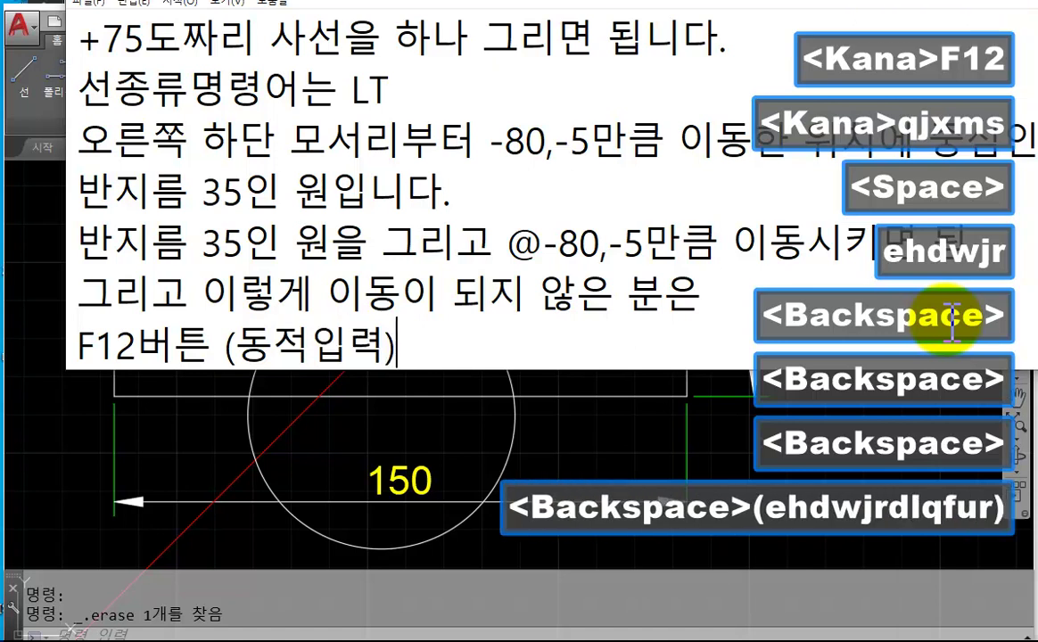
{"action": "type", "text": "이ㅏ"}
{"action": "key", "text": "BackSpace"}
{"action": "key", "text": "BackSpace"}
{"action": "key", "text": "BackSpace"}
{"action": "type", "text": "을 한"}
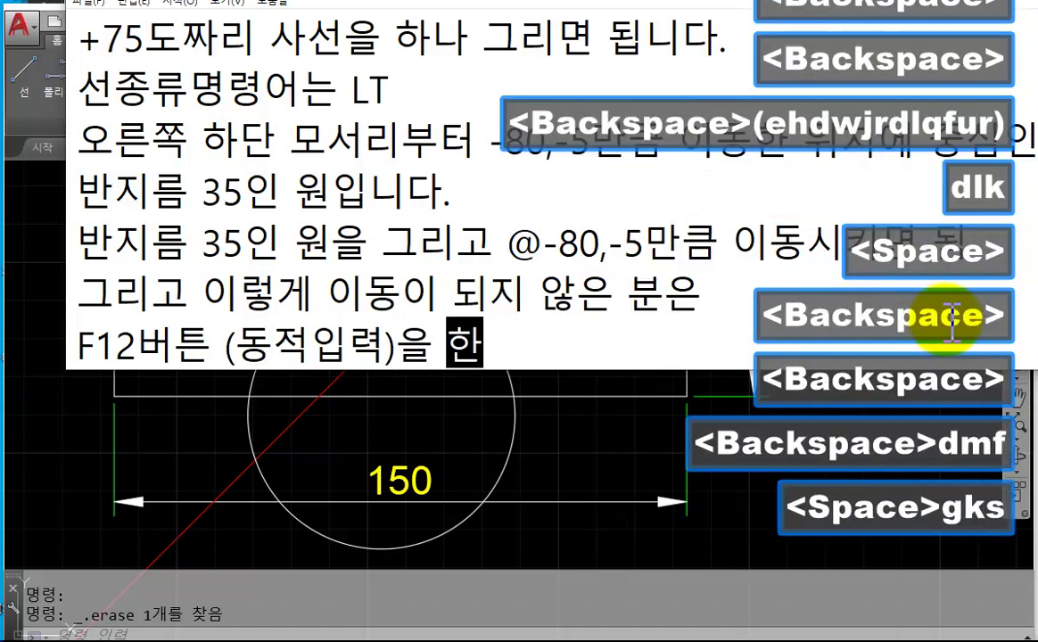
{"action": "type", "text": "번 눌러서"}
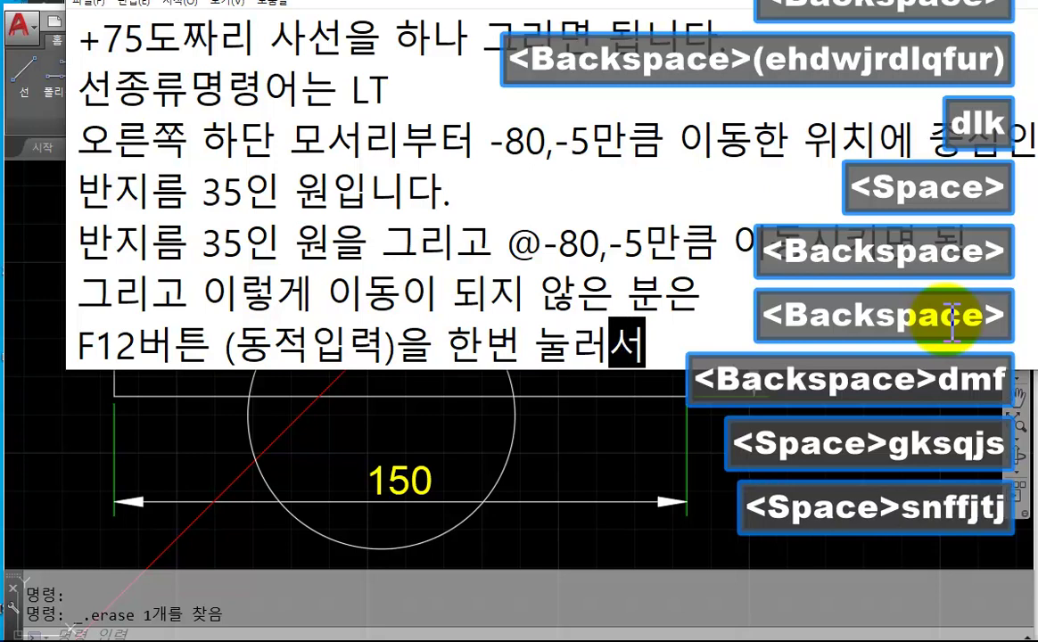
- Insert "만" after "한번", end the sentence with "다시해보세요." and start a new line
{"action": "key", "text": "Left"}
{"action": "key", "text": "Left"}
{"action": "key", "text": "Left"}
{"action": "key", "text": "Left"}
{"action": "type", "text": "마"}
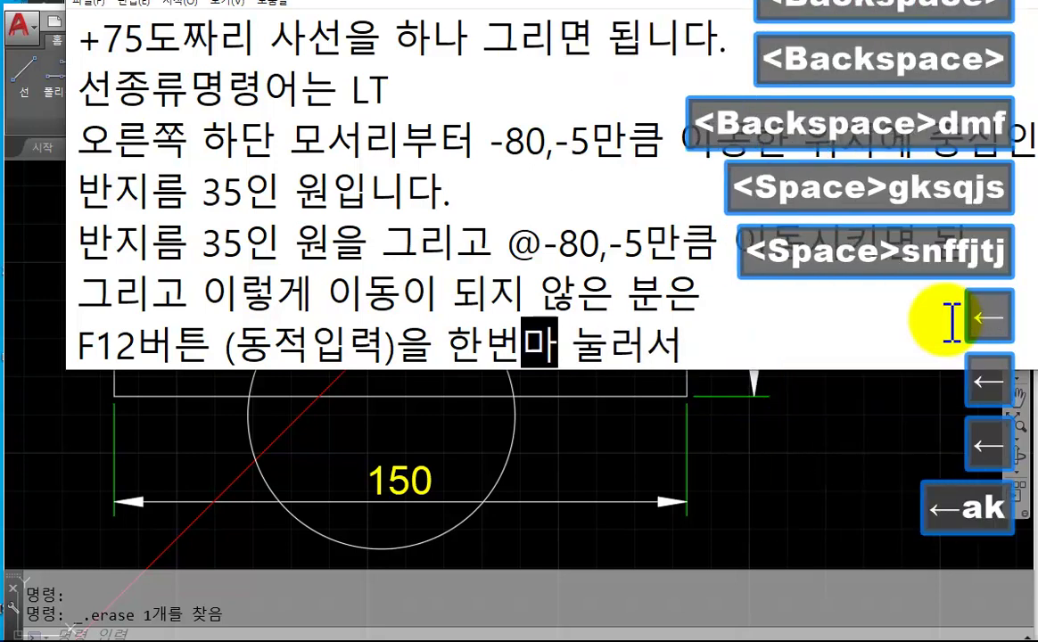
{"action": "key", "text": "End"}
{"action": "type", "text": "다시"}
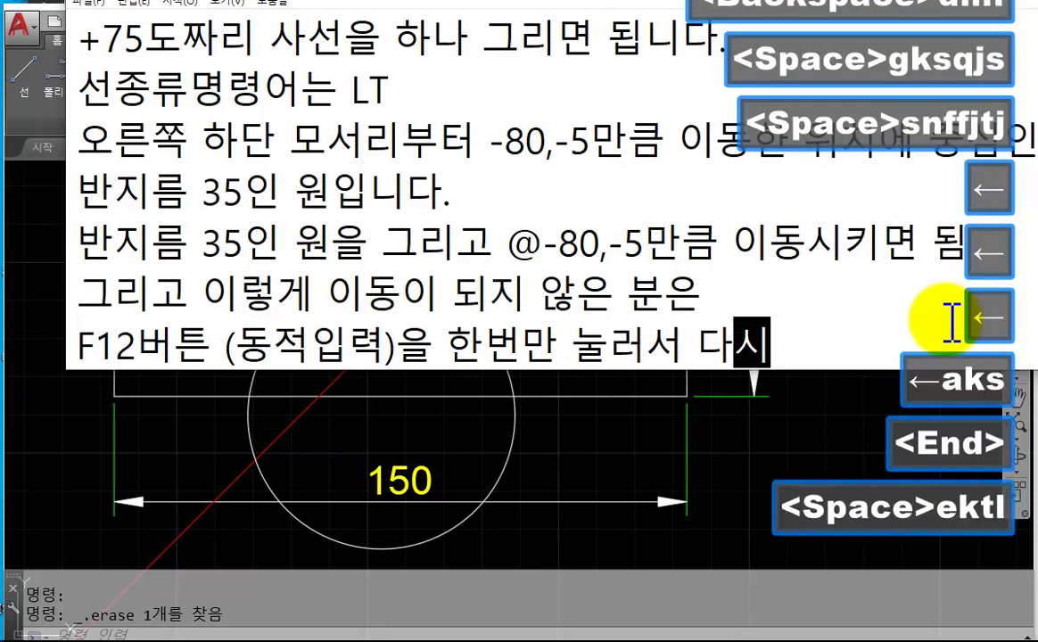
{"action": "type", "text": "해보세요."}
{"action": "key", "text": "Return"}
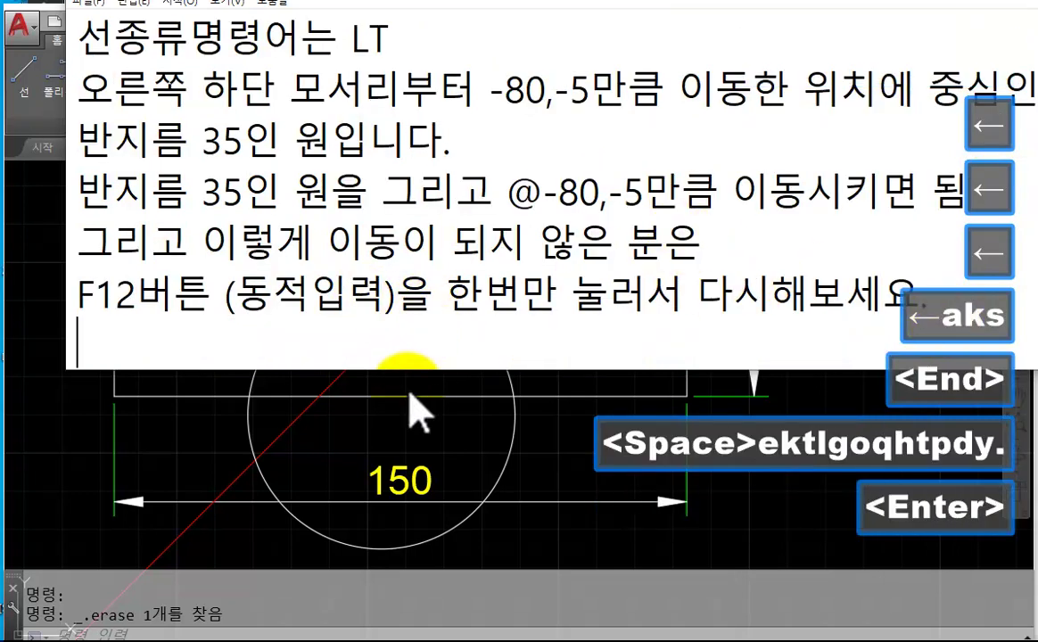
- Look over the circle in the AutoCAD front view and compare it with the R35 arc in the PDF reference
{"action": "left_click", "coordinate": [531, 495]}
{"action": "scroll", "coordinate": [535, 419], "scroll_direction": "down", "scroll_amount": 2}
{"action": "scroll", "coordinate": [526, 415], "scroll_direction": "up", "scroll_amount": 3}
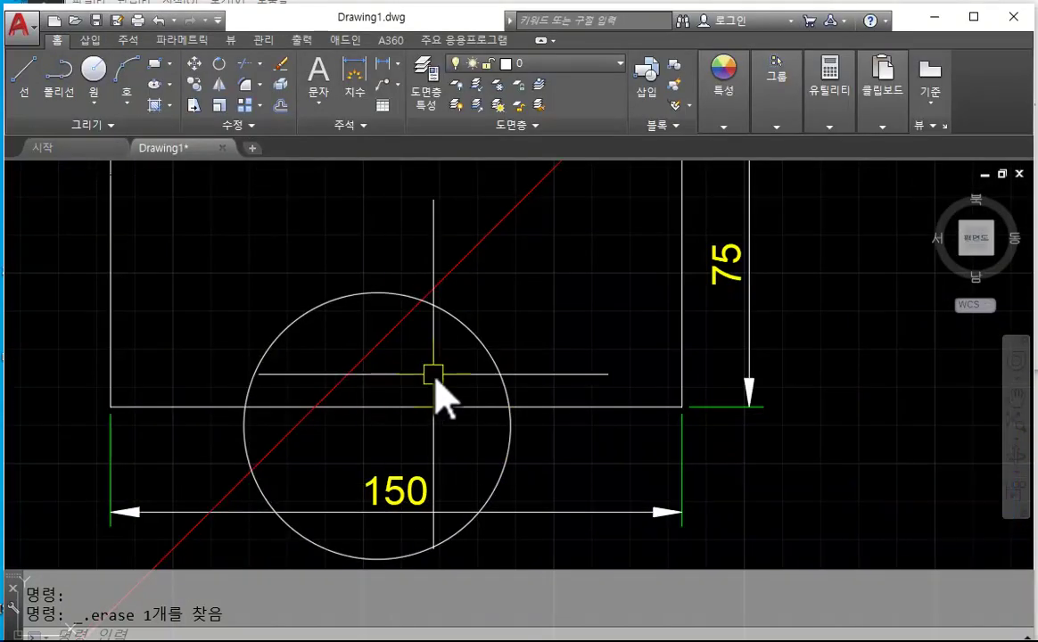
{"action": "middle_click_drag", "start_coordinate": [437, 392], "coordinate": [457, 424]}
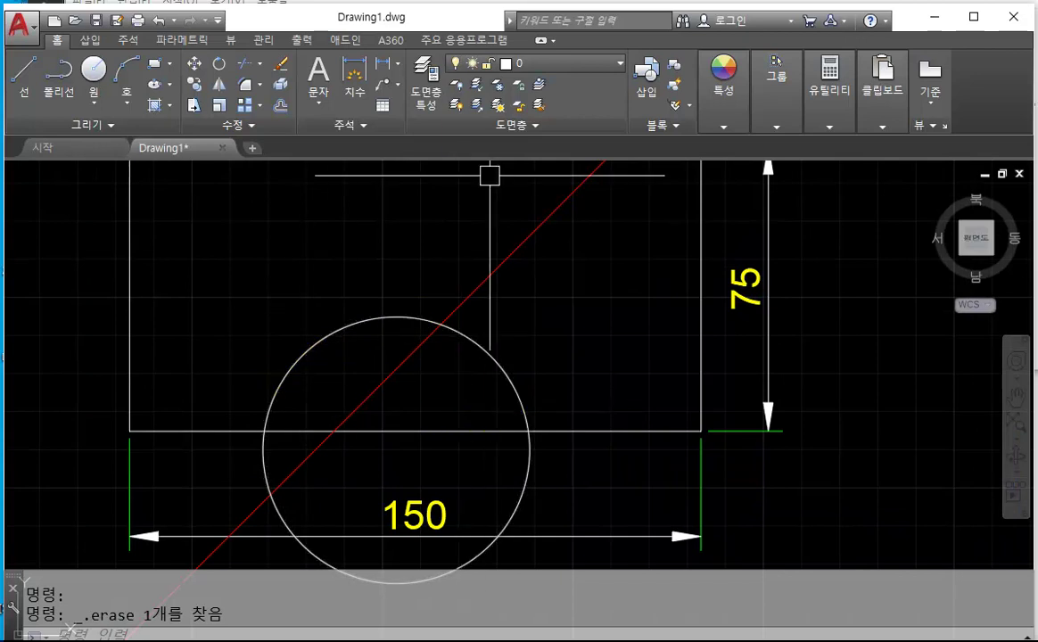
{"action": "key", "text": "alt+Tab"}
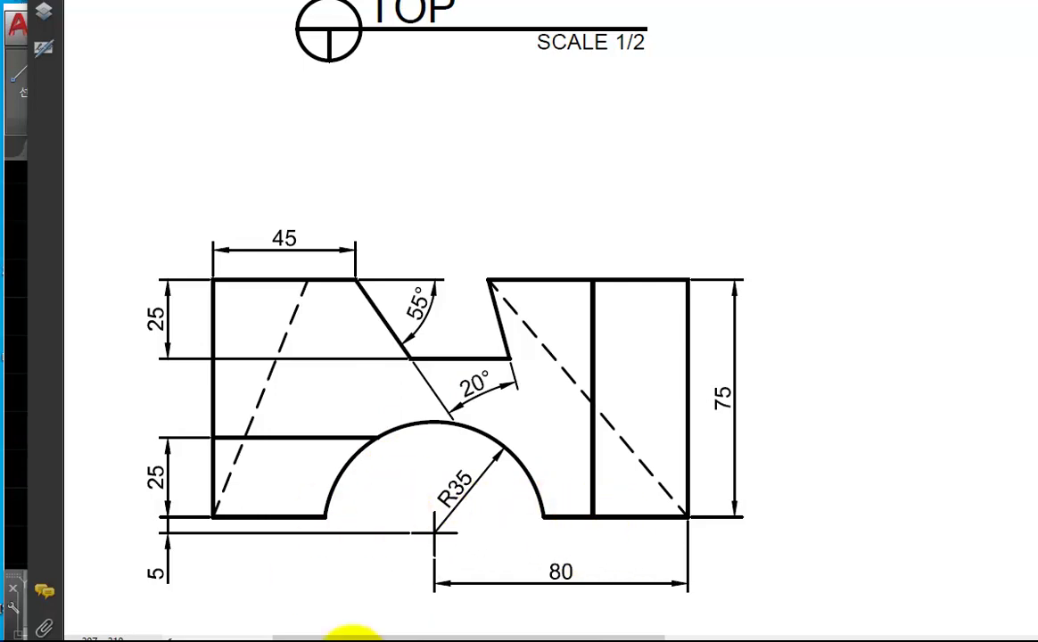
- Switch back to AutoCAD and trim the rectangle's bottom edge inside the circle, using the circle as the cutting edge
{"action": "left_click", "coordinate": [19, 504]}
{"action": "middle_click_drag", "start_coordinate": [428, 457], "coordinate": [499, 392]}
{"action": "type", "text": "tr"}
{"action": "key", "text": "space"}
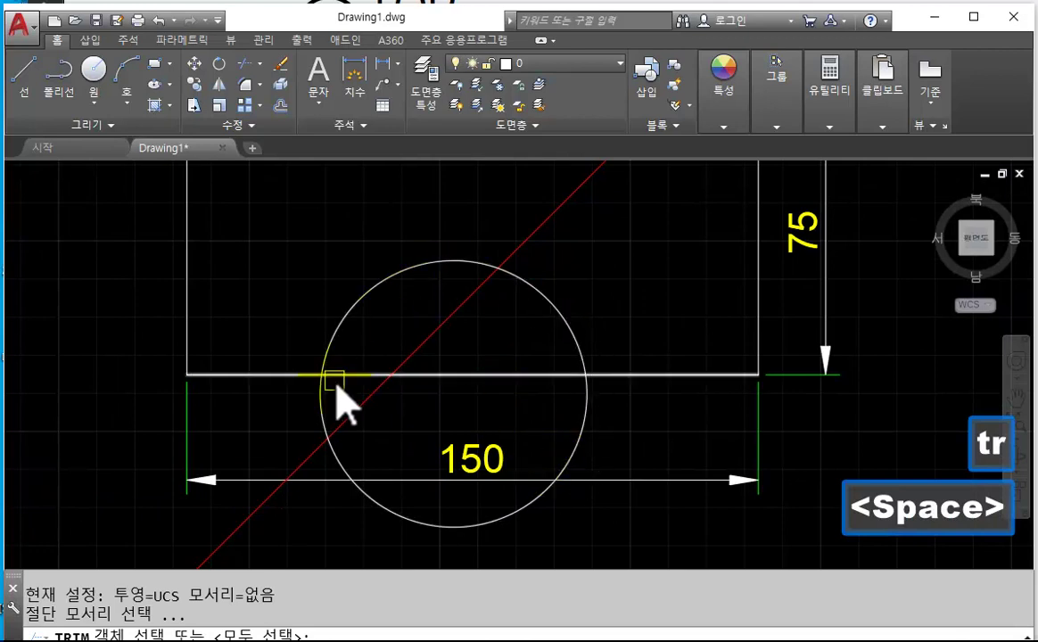
{"action": "left_click", "coordinate": [559, 318]}
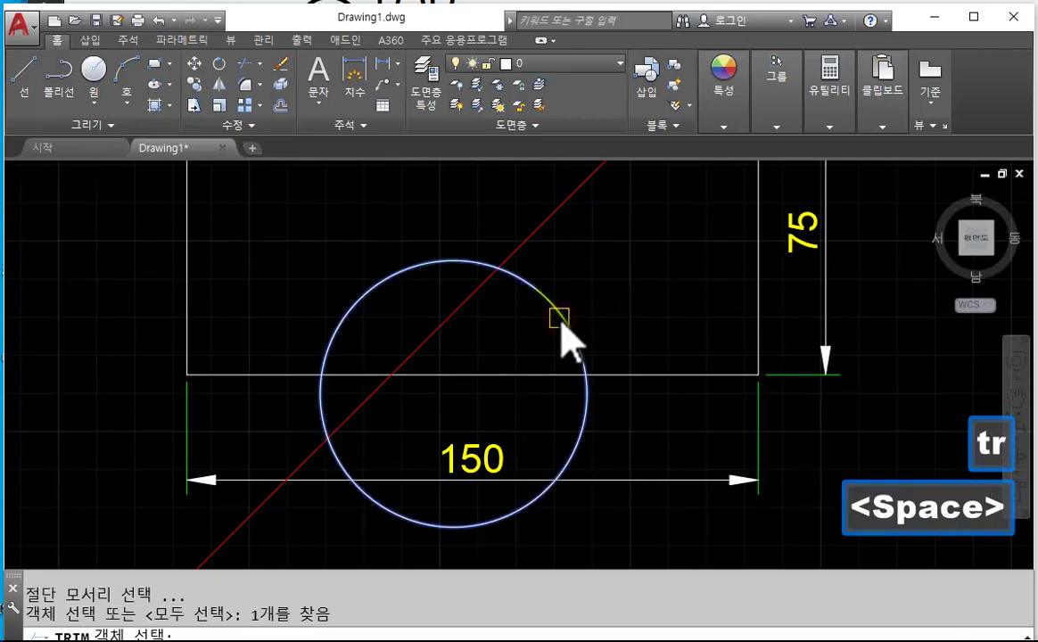
{"action": "key", "text": "space"}
{"action": "left_click", "coordinate": [552, 319]}
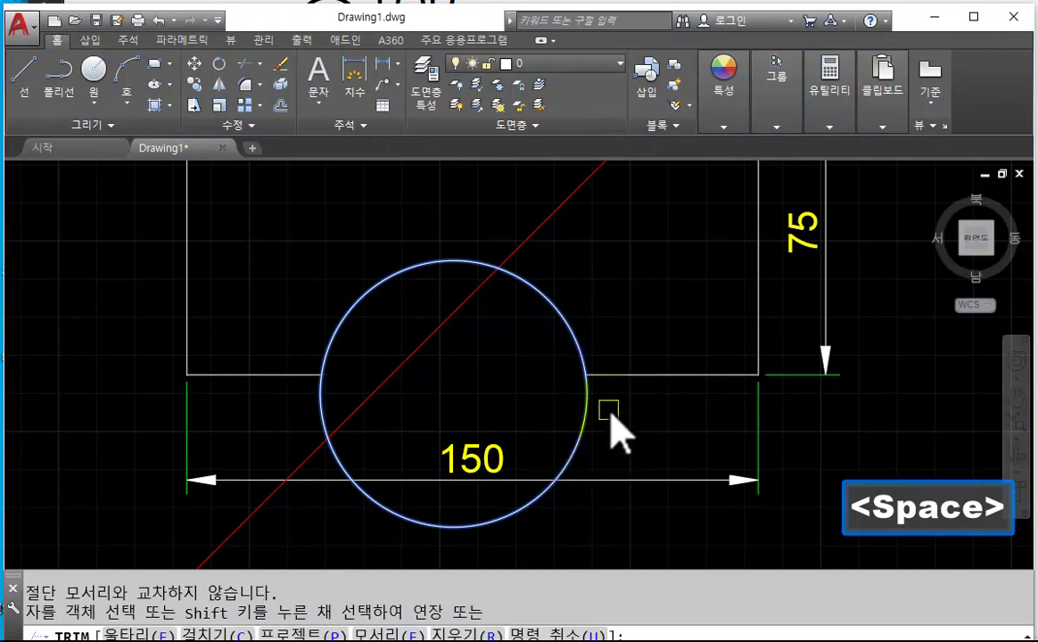
{"action": "key", "text": "Escape"}
{"action": "key", "text": "Escape"}
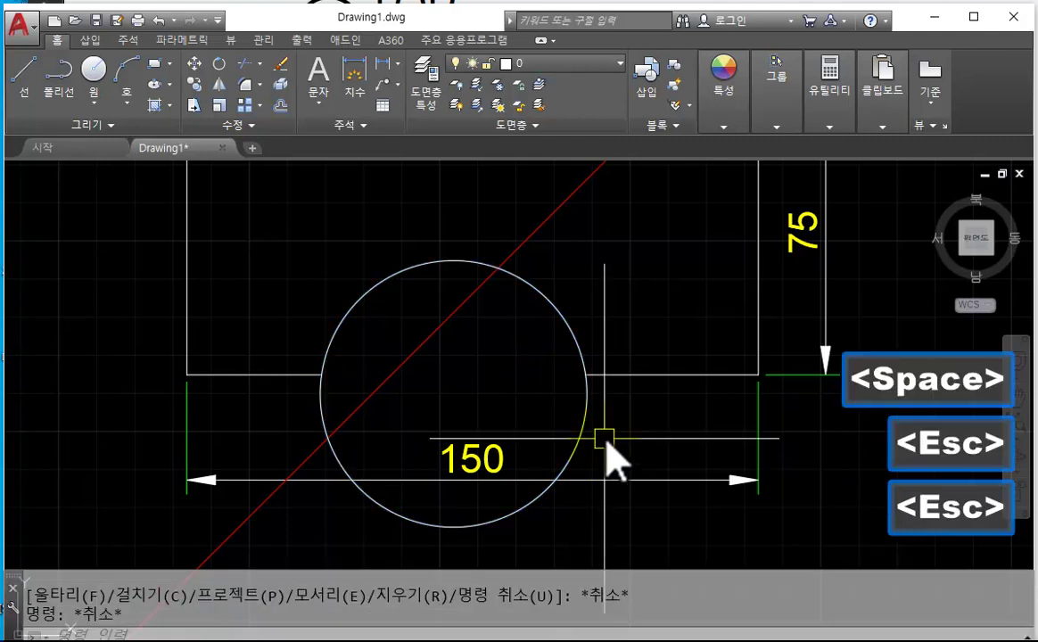
{"action": "key", "text": "Escape"}
{"action": "key", "text": "Escape"}
{"action": "key", "text": "Escape"}
{"action": "key", "text": "Escape"}
{"action": "key", "text": "Escape"}
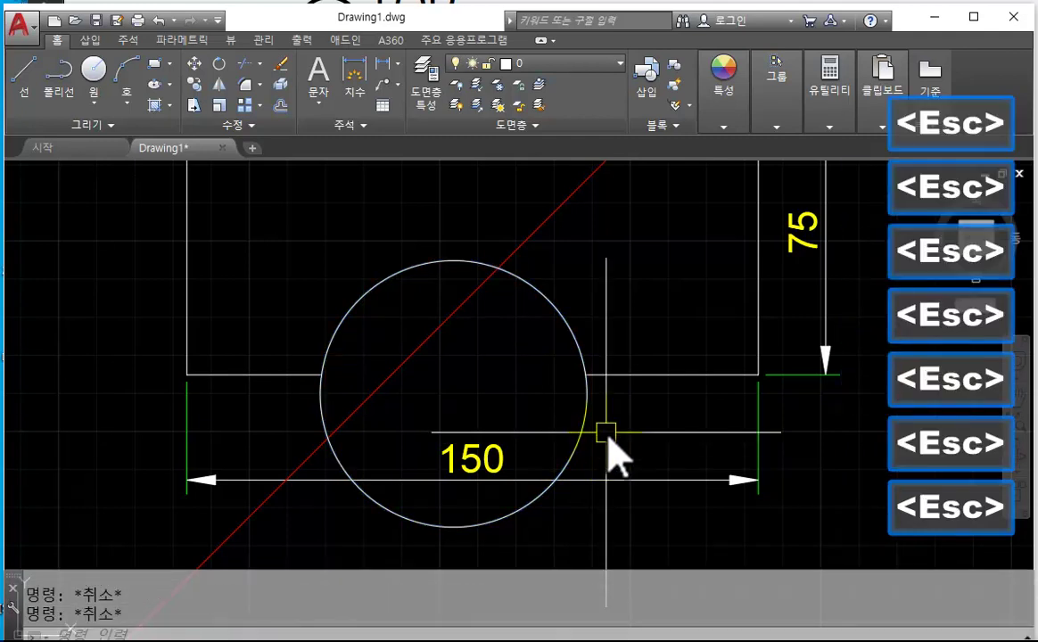
- Trim the circle's portion below the bottom edge, using the two remaining bottom edge segments as cutting edges
{"action": "type", "text": "tr"}
{"action": "key", "text": "space"}
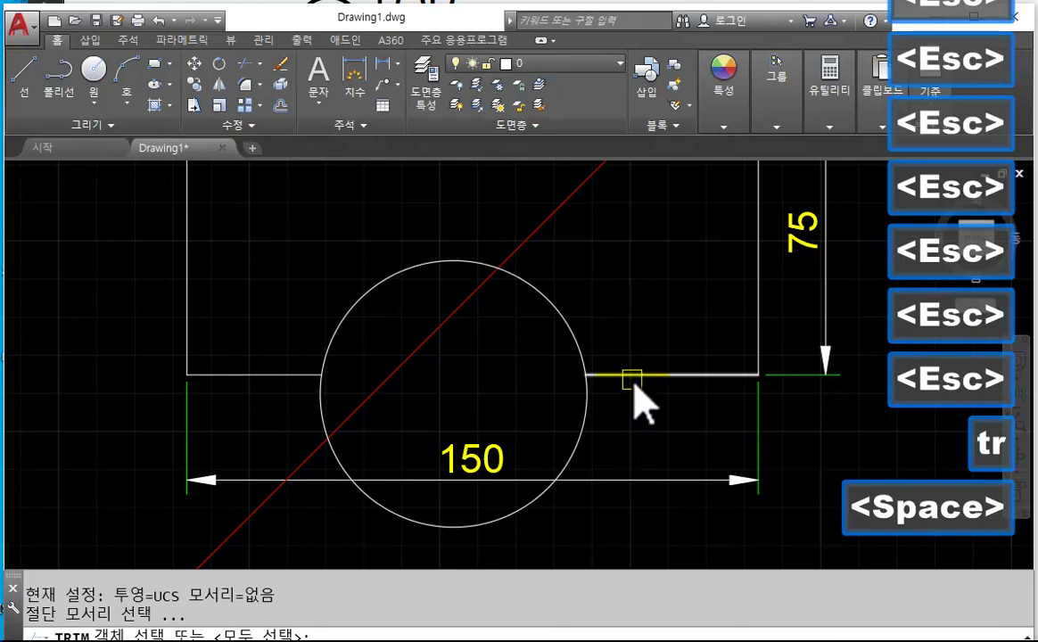
{"action": "left_click", "coordinate": [632, 380]}
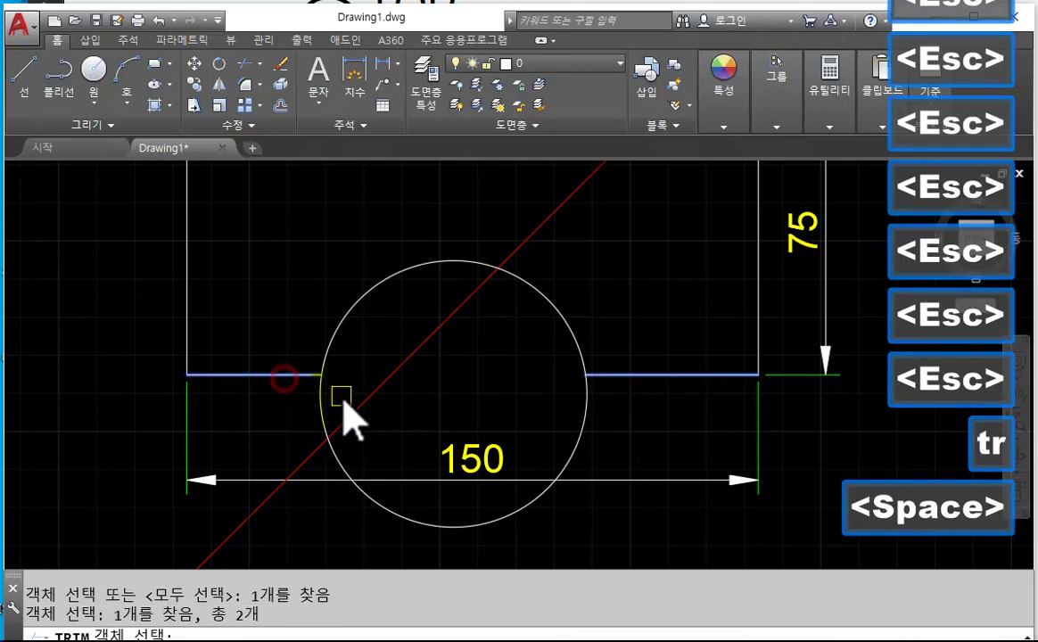
{"action": "key", "text": "space"}
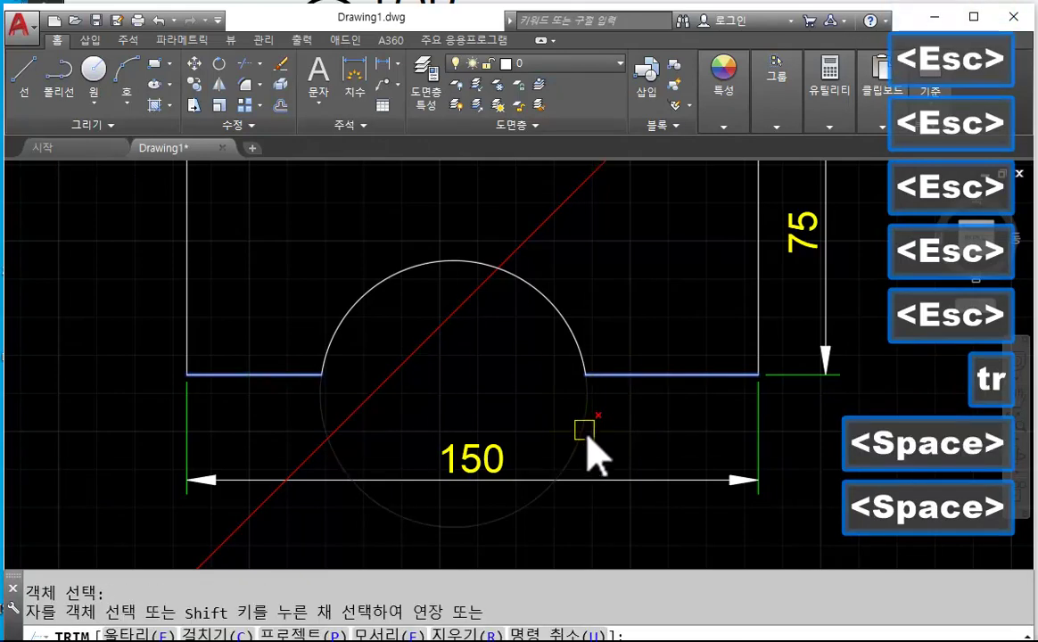
{"action": "left_click", "coordinate": [589, 432]}
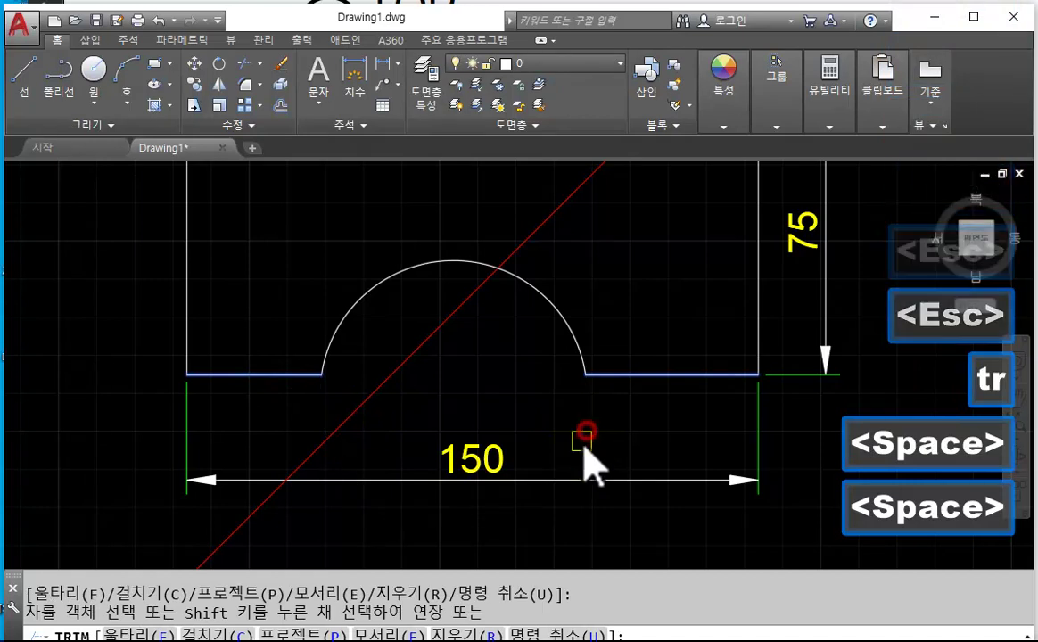
{"action": "left_click", "coordinate": [476, 457]}
{"action": "key", "text": "Escape"}
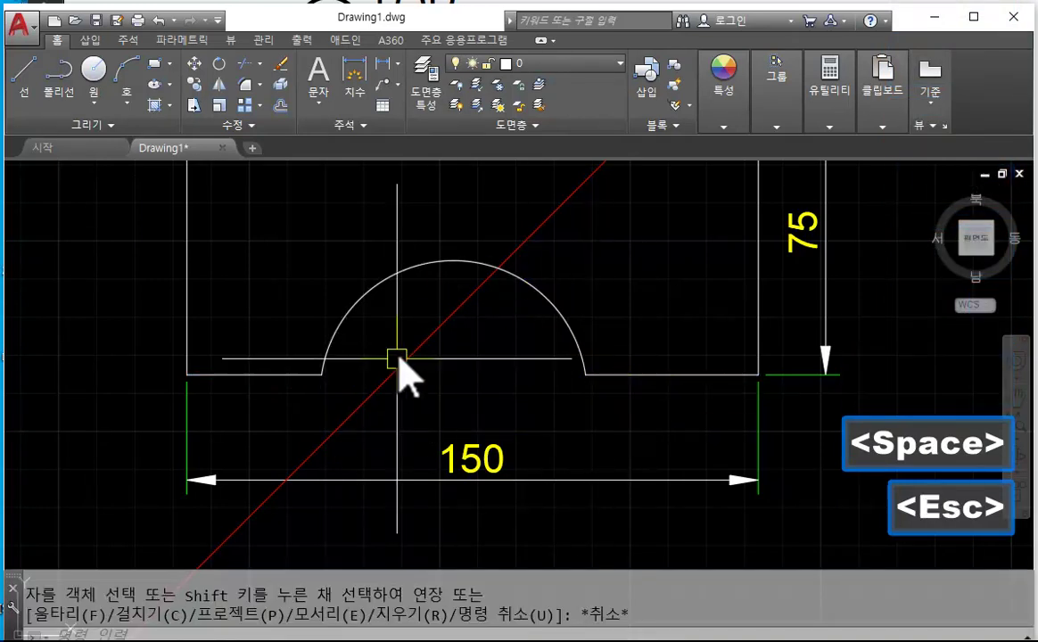
- Undo the trim of the circle's lower portion
{"action": "middle_click_drag", "start_coordinate": [653, 386], "coordinate": [739, 386]}
{"action": "key", "text": "ctrl+z"}
{"action": "key", "text": "ctrl+z"}
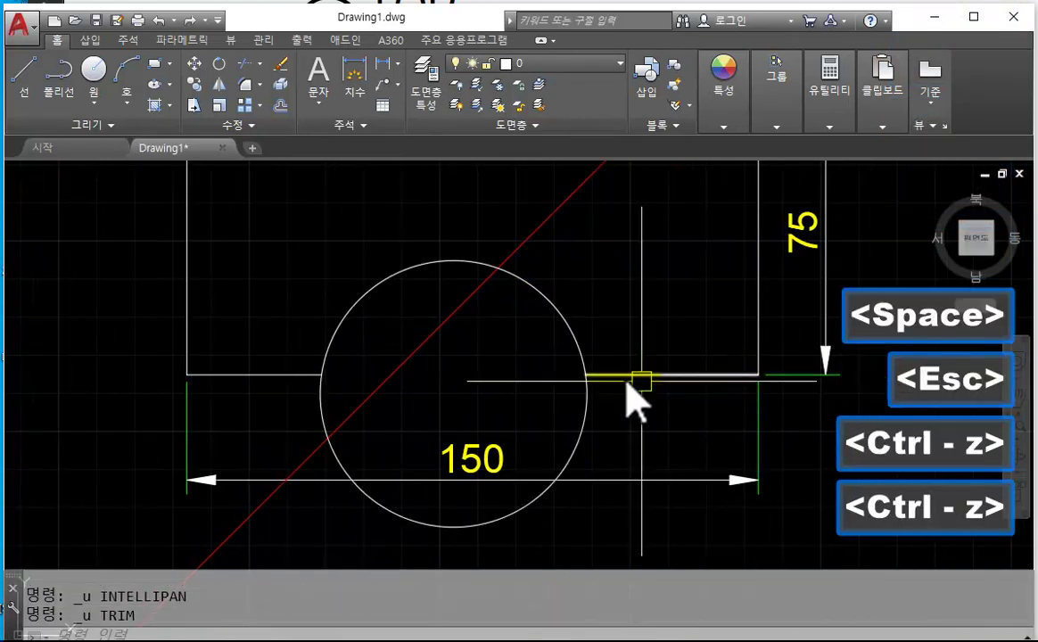
- Undo the trim of the front view's bottom edge inside the circle
{"action": "key", "text": "Escape"}
{"action": "key", "text": "Escape"}
{"action": "key", "text": "ctrl+z"}
- Trim the circle below the front view's bottom edge and the edge portion inside it, using both objects as cutting edges
{"action": "scroll", "coordinate": [660, 413], "scroll_direction": "up", "scroll_amount": 2}
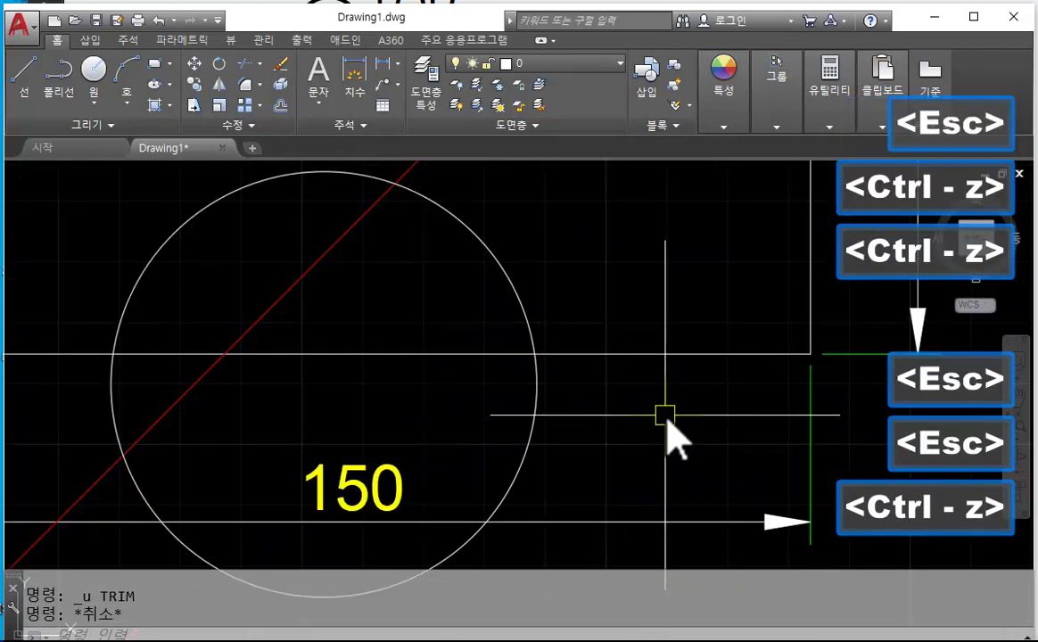
{"action": "key", "text": "Escape"}
{"action": "type", "text": "tr"}
{"action": "key", "text": "space"}
{"action": "left_click", "coordinate": [598, 414]}
{"action": "left_click", "coordinate": [496, 319]}
{"action": "left_click", "coordinate": [580, 415]}
{"action": "left_click", "coordinate": [507, 332]}
{"action": "middle_click_drag", "start_coordinate": [620, 433], "coordinate": [776, 457]}
{"action": "key", "text": "space"}
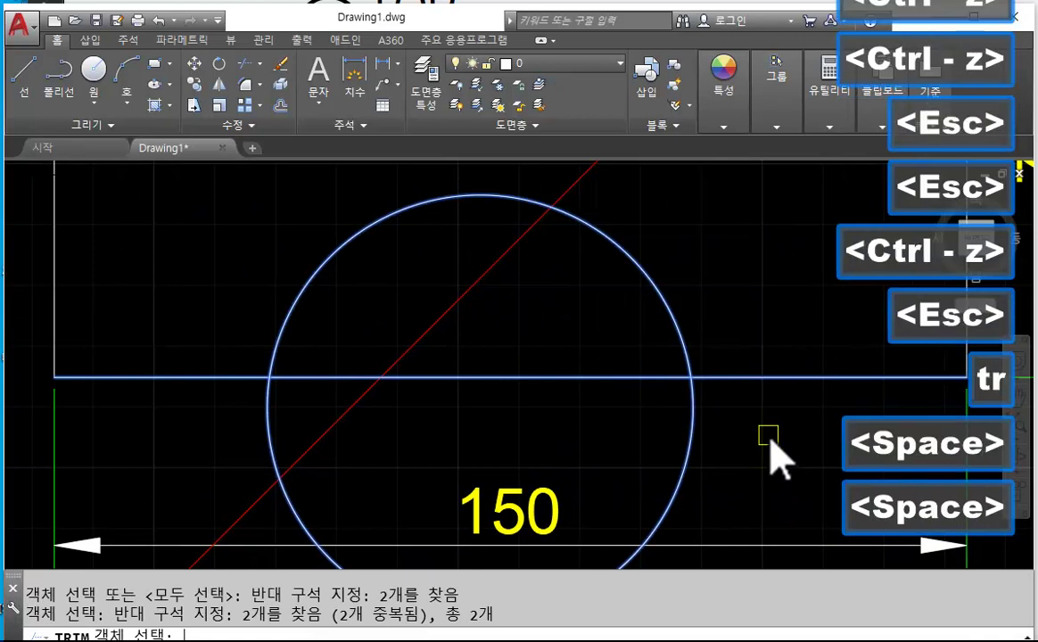
{"action": "left_click", "coordinate": [696, 384]}
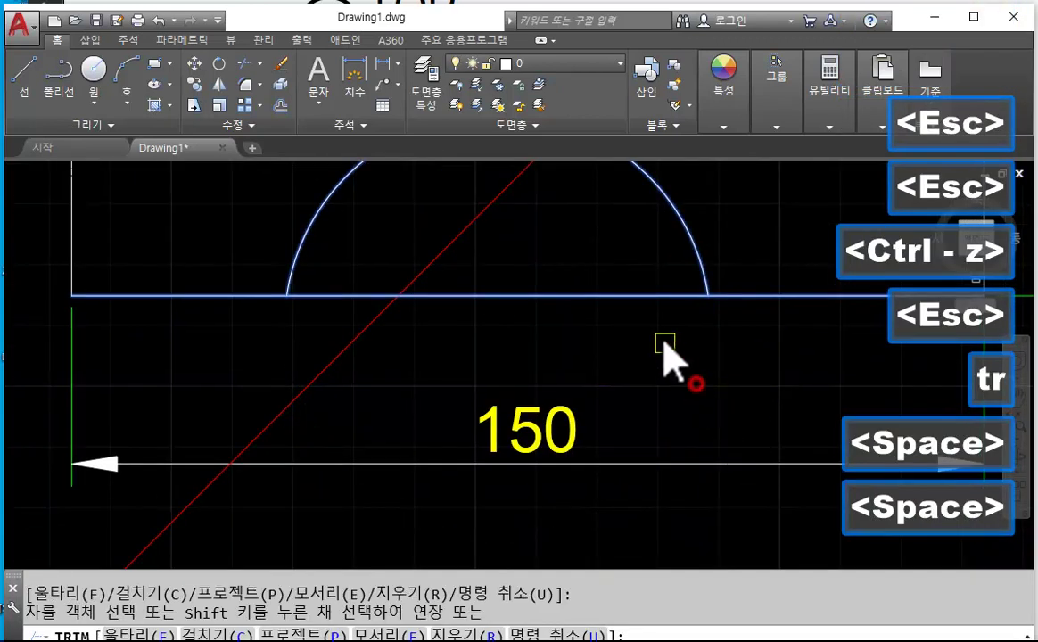
{"action": "left_click", "coordinate": [666, 295]}
{"action": "key", "text": "Escape"}
{"action": "scroll", "coordinate": [649, 431], "scroll_direction": "down", "scroll_amount": 4}
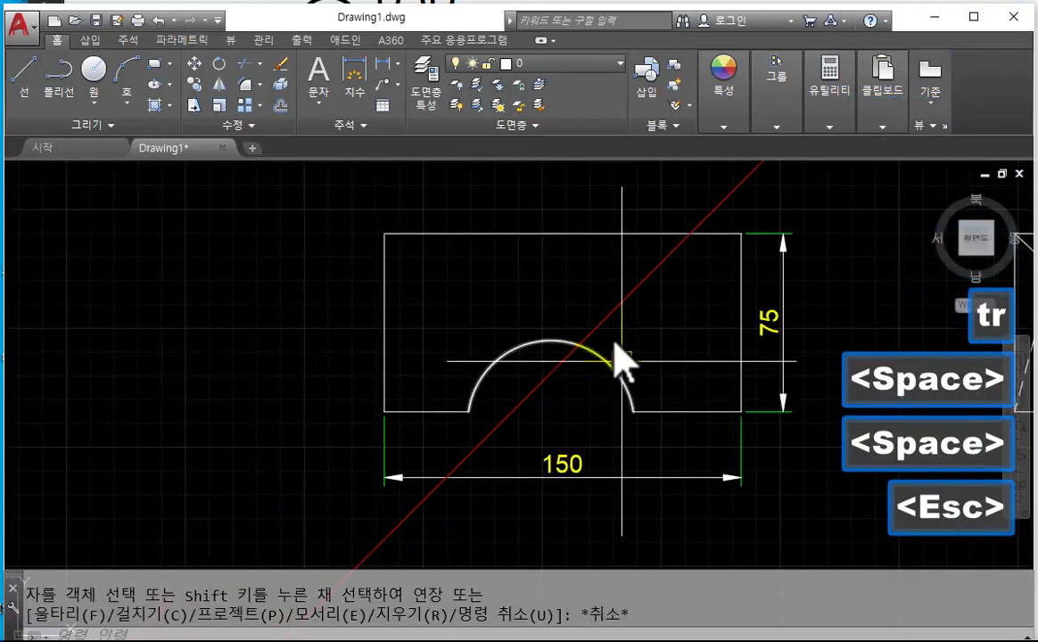
- Switch to the text notes and add the line "트림 TR로 잘라주기"
{"action": "key", "text": "alt+Tab"}
{"action": "left_click", "coordinate": [975, 335]}
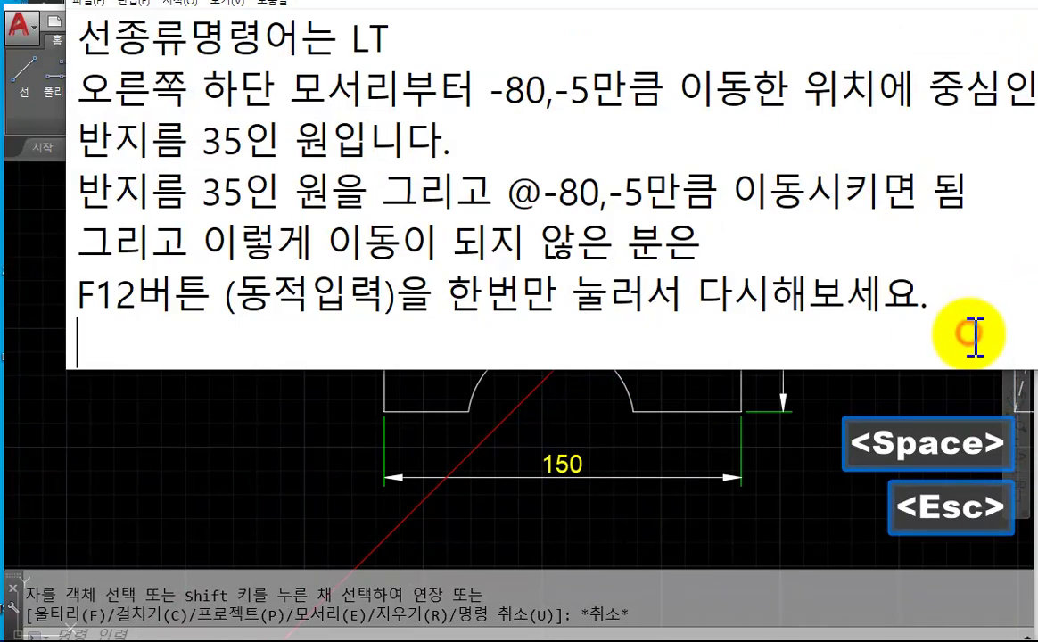
{"action": "type", "text": "트림"}
{"action": "key", "text": "Hangul"}
{"action": "type", "text": "TR"}
{"action": "key", "text": "Hangul"}
{"action": "type", "text": "로 잘라"}
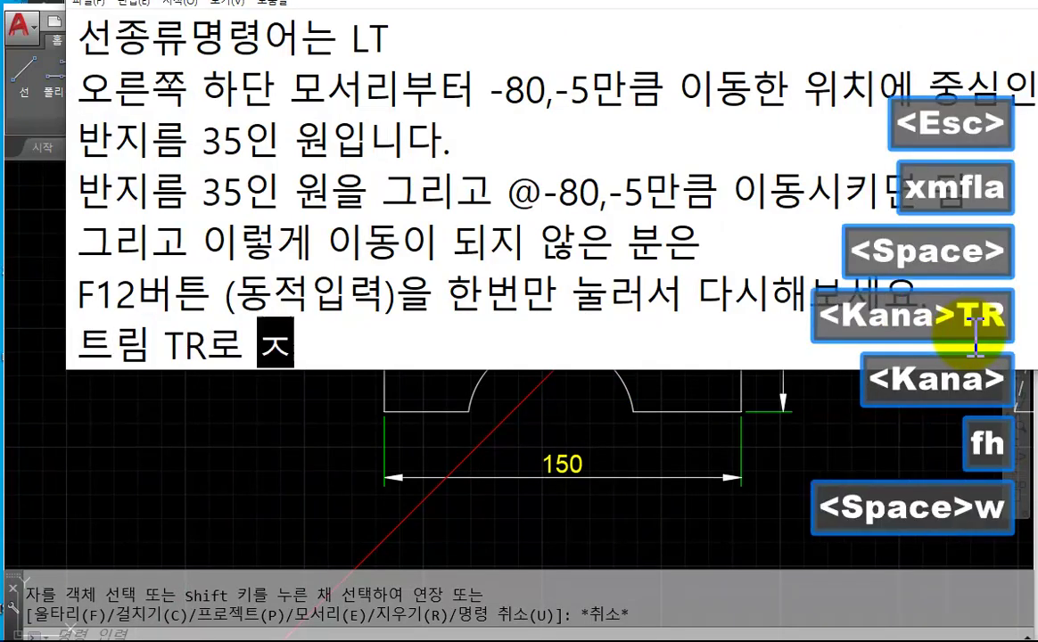
{"action": "type", "text": "주기"}
{"action": "key", "text": "Return"}
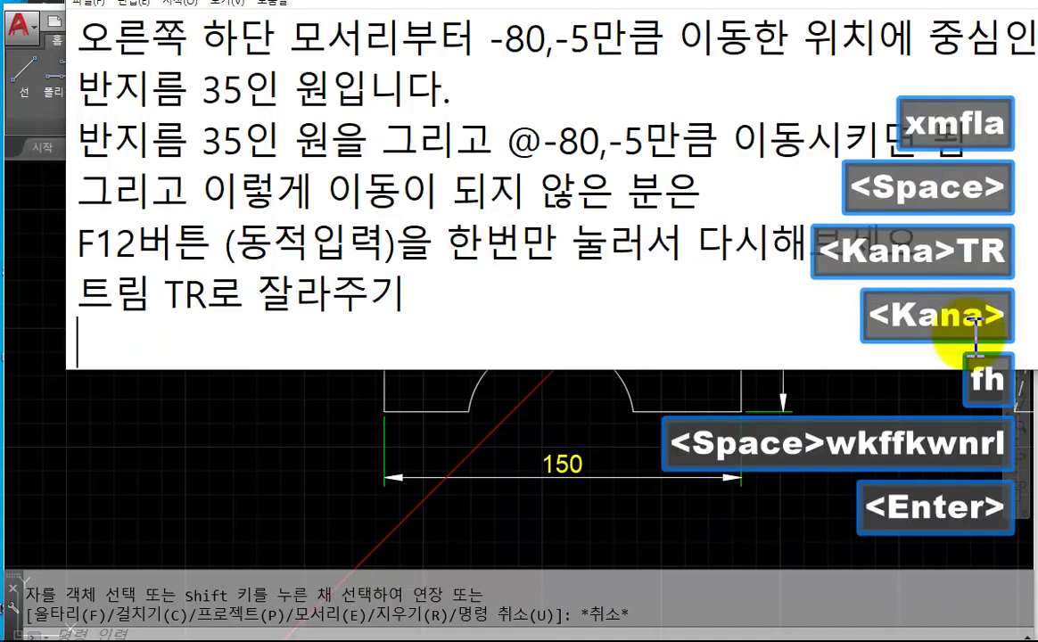
- Return to AutoCAD to look over the front view, and check it against the PDF reference's front view
{"action": "left_click", "coordinate": [550, 435]}
{"action": "scroll", "coordinate": [588, 410], "scroll_direction": "down", "scroll_amount": 1}
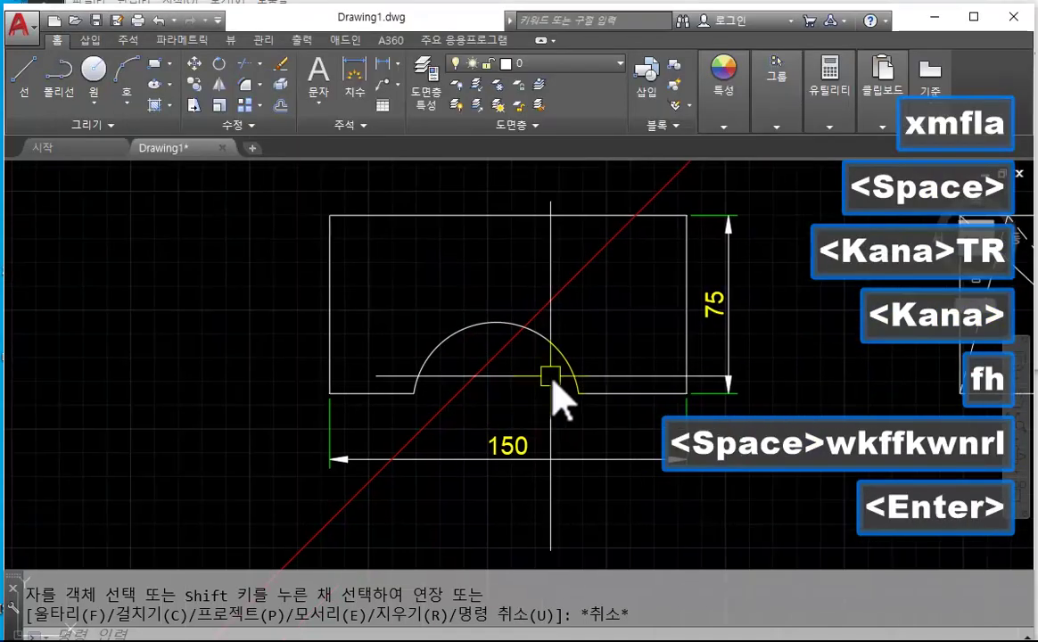
{"action": "mouse_move", "coordinate": [431, 545]}
{"action": "middle_mouse_down"}
{"action": "mouse_move", "coordinate": [471, 399]}
{"action": "mouse_move", "coordinate": [443, 441]}
{"action": "middle_mouse_up"}
{"action": "left_click", "coordinate": [557, 7]}
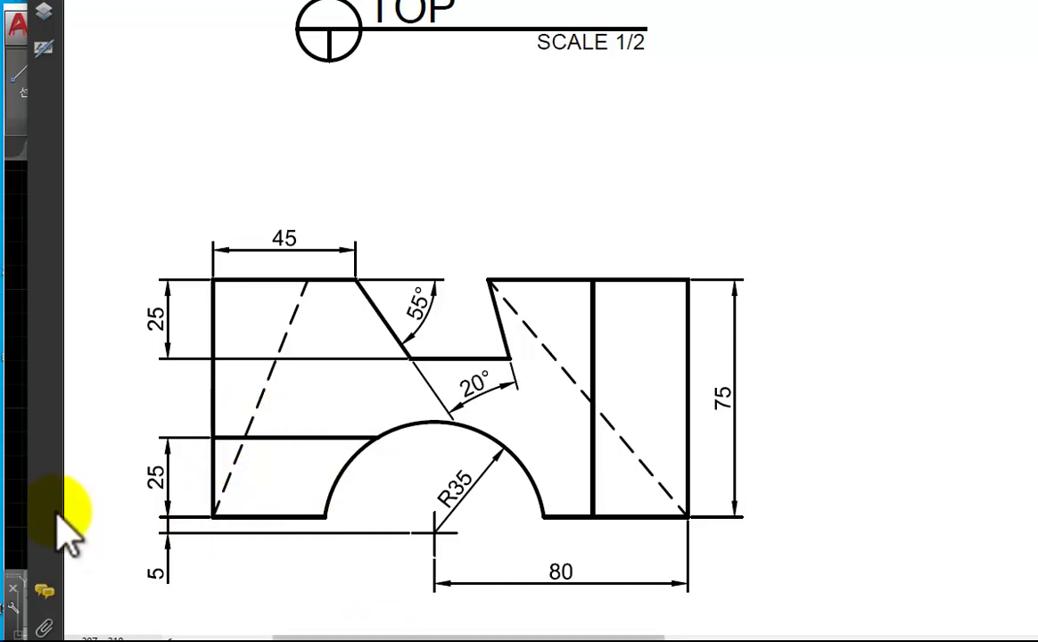
- Switch back to AutoCAD and offset the front view's left bottom edge segment upward by 25
{"action": "left_click", "coordinate": [21, 553]}
{"action": "middle_click_drag", "start_coordinate": [364, 476], "coordinate": [515, 481]}
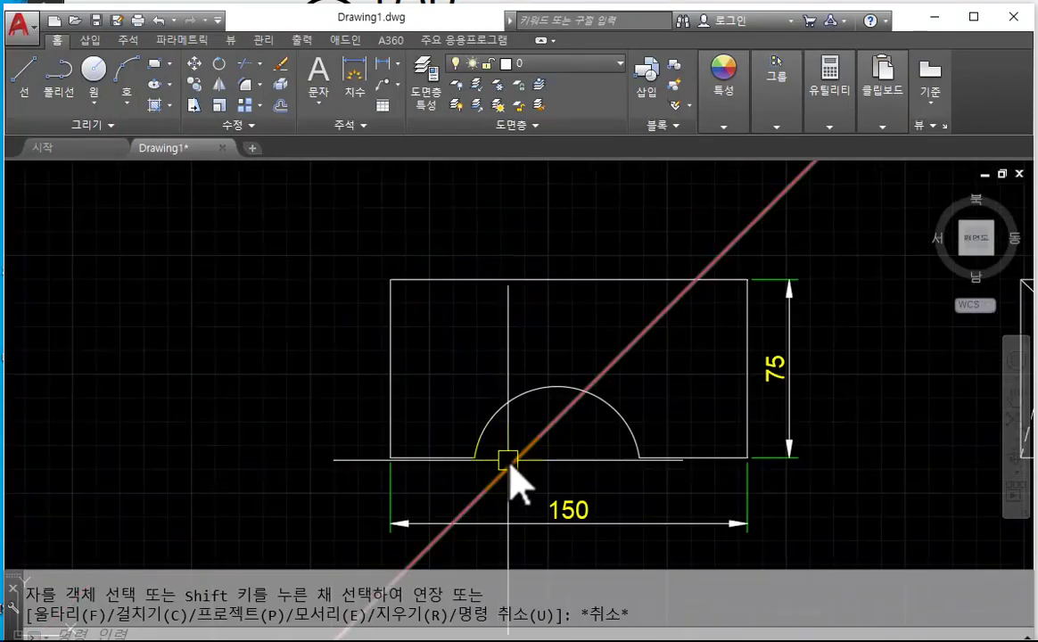
{"action": "type", "text": "o"}
{"action": "key", "text": "space"}
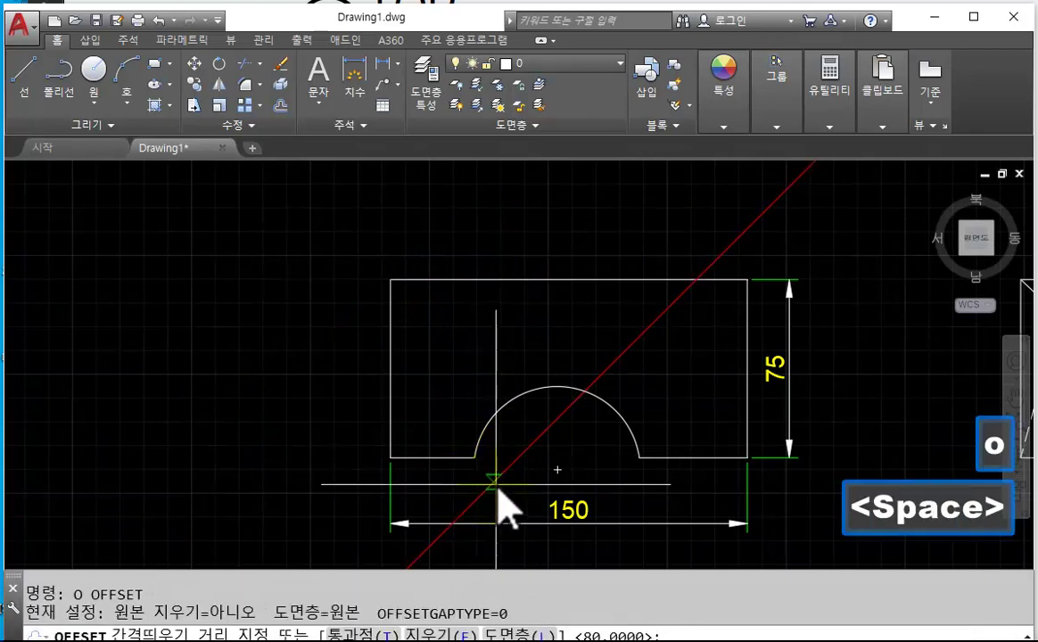
{"action": "type", "text": "25"}
{"action": "key", "text": "space"}
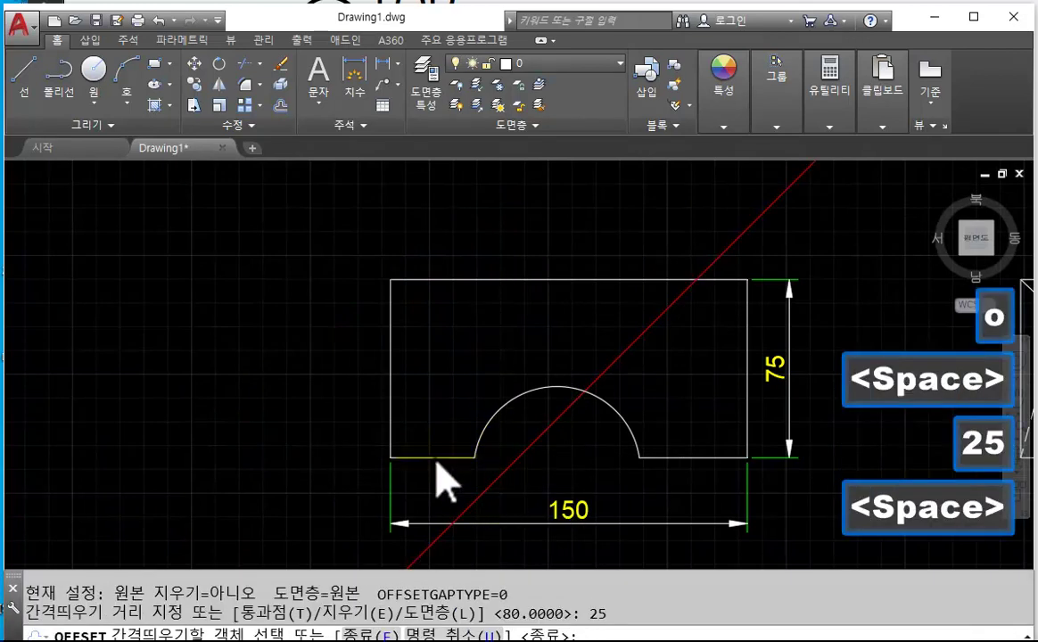
{"action": "left_click", "coordinate": [437, 459]}
{"action": "left_click", "coordinate": [434, 411]}
{"action": "left_click", "coordinate": [500, 523]}
{"action": "key", "text": "Escape"}
- Try to grip-stretch the right end of the offset line to the arc
{"action": "scroll", "coordinate": [455, 411], "scroll_direction": "up", "scroll_amount": 2}
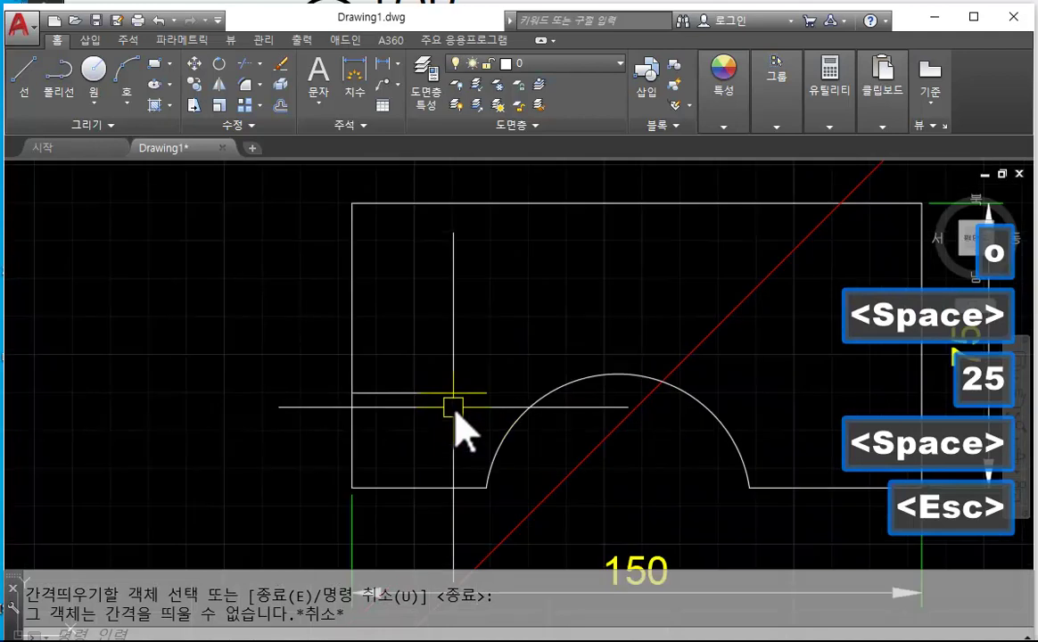
{"action": "scroll", "coordinate": [455, 412], "scroll_direction": "up", "scroll_amount": 2}
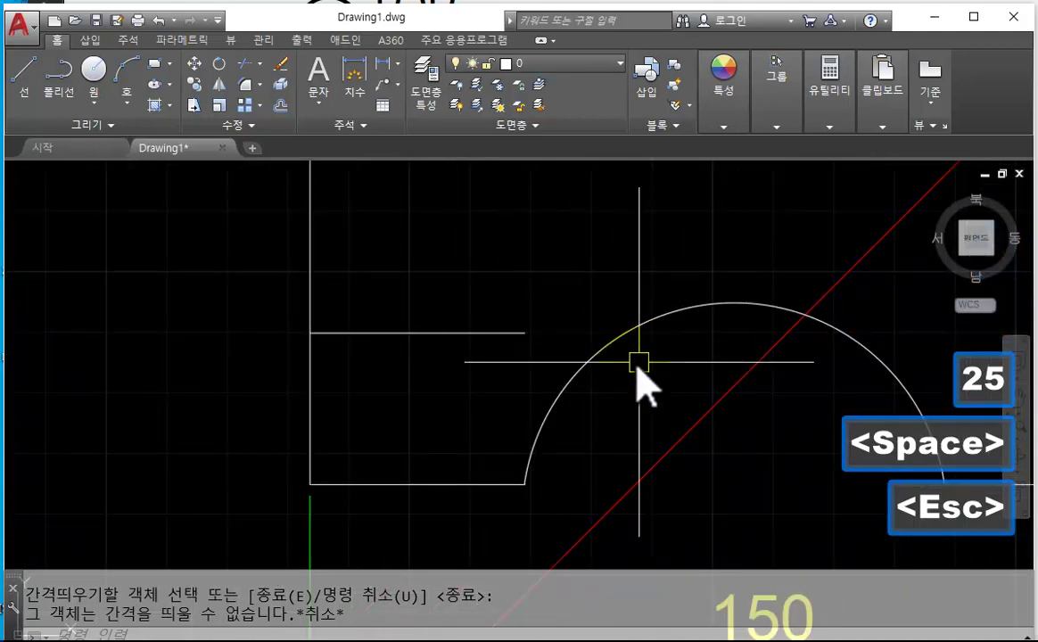
{"action": "scroll", "coordinate": [553, 348], "scroll_direction": "up", "scroll_amount": 2}
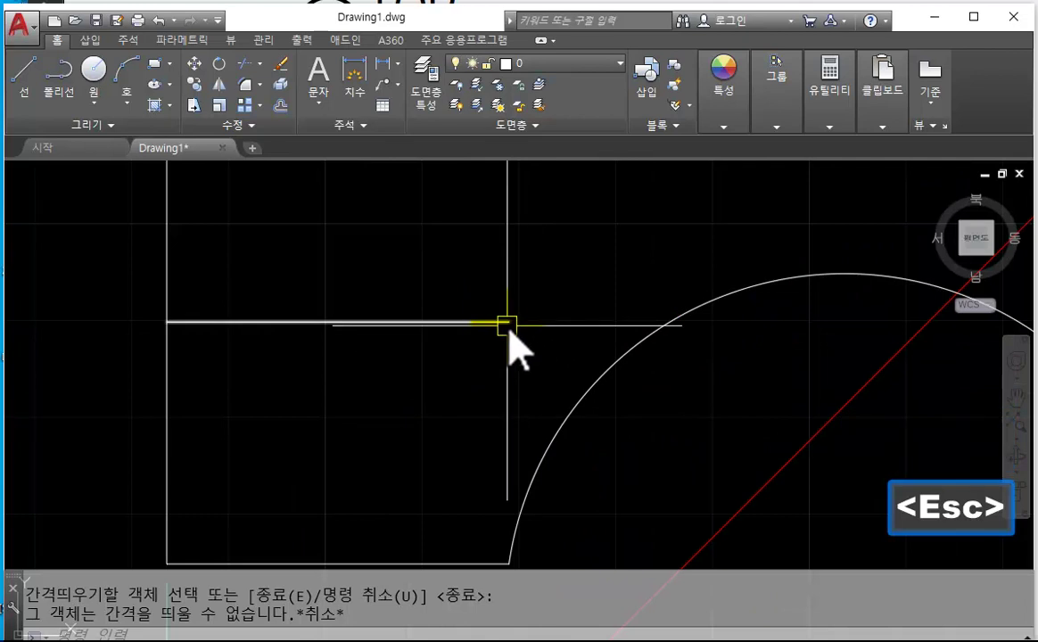
{"action": "left_click", "coordinate": [507, 322]}
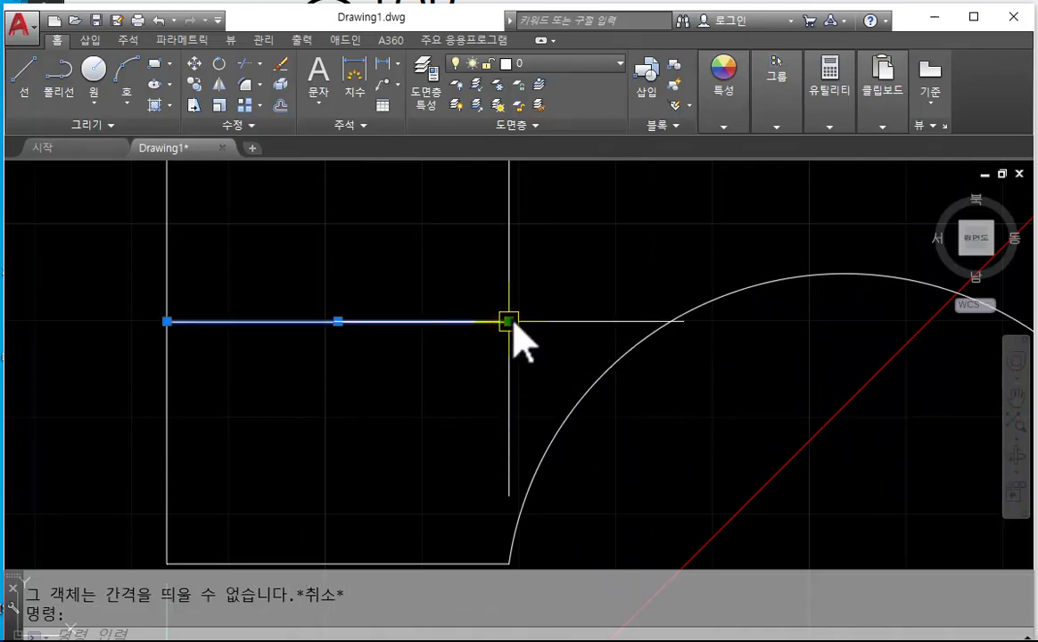
{"action": "left_click", "coordinate": [507, 321]}
{"action": "scroll", "coordinate": [675, 339], "scroll_direction": "up", "scroll_amount": 2}
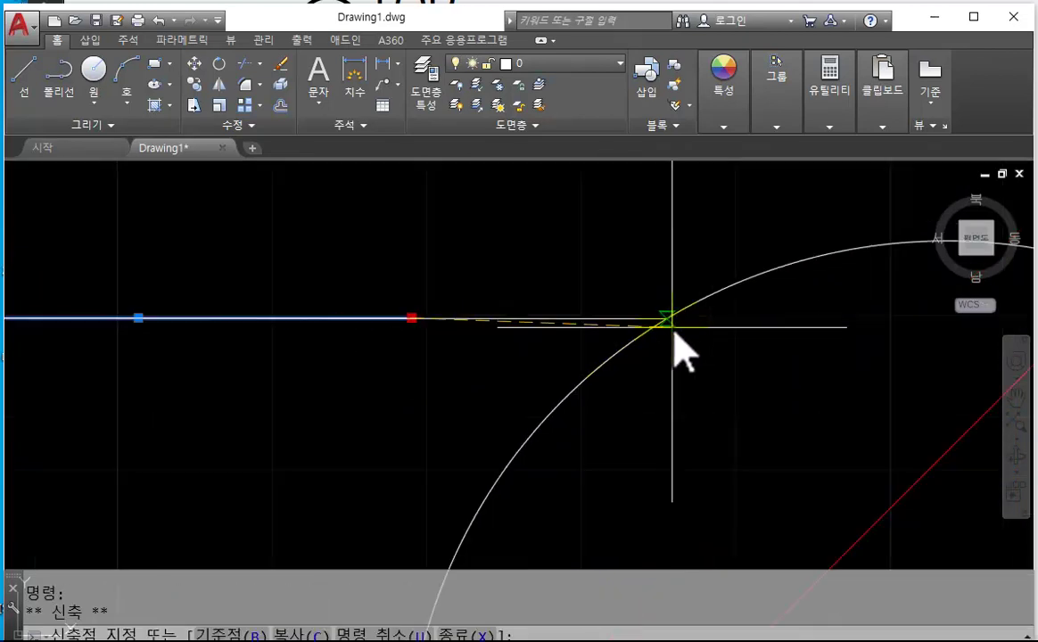
{"action": "scroll", "coordinate": [670, 337], "scroll_direction": "down", "scroll_amount": 4}
{"action": "key", "text": "Escape"}
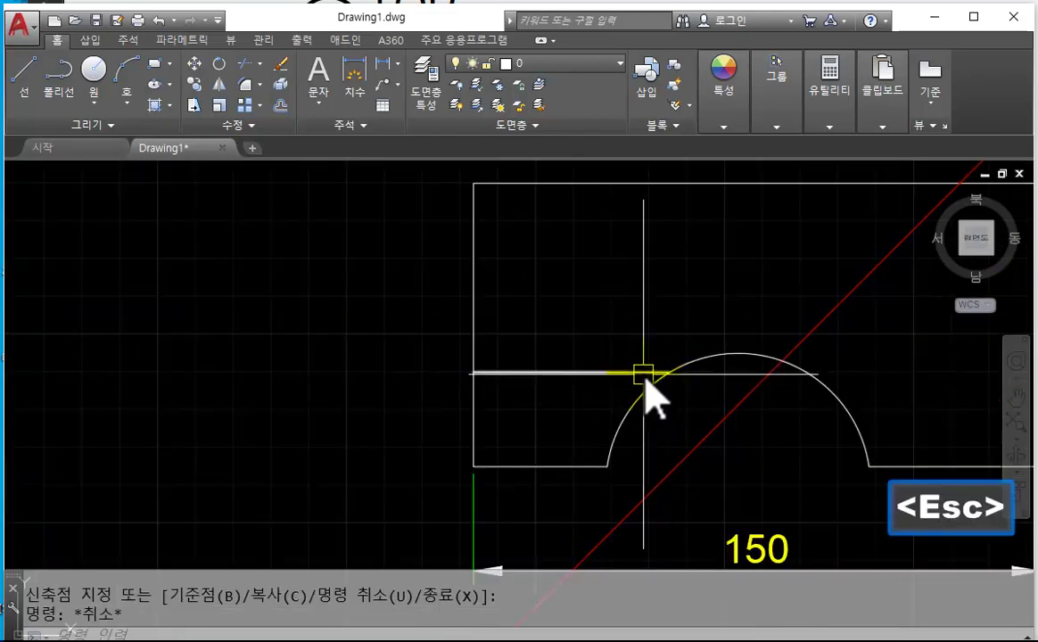
{"action": "scroll", "coordinate": [643, 367], "scroll_direction": "up", "scroll_amount": 4}
{"action": "left_click", "coordinate": [639, 363]}
{"action": "scroll", "coordinate": [678, 370], "scroll_direction": "down", "scroll_amount": 4}
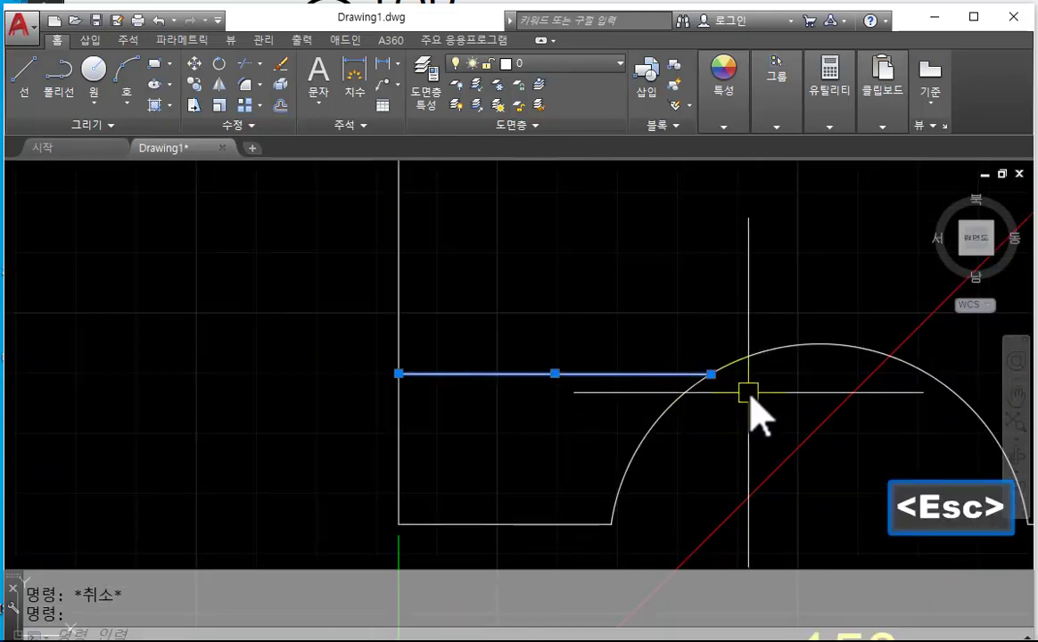
- Undo the grip stretch of the offset line
{"action": "key", "text": "ctrl+z"}
{"action": "key", "text": "ctrl+z"}
{"action": "middle_click_drag", "start_coordinate": [603, 371], "coordinate": [686, 338]}
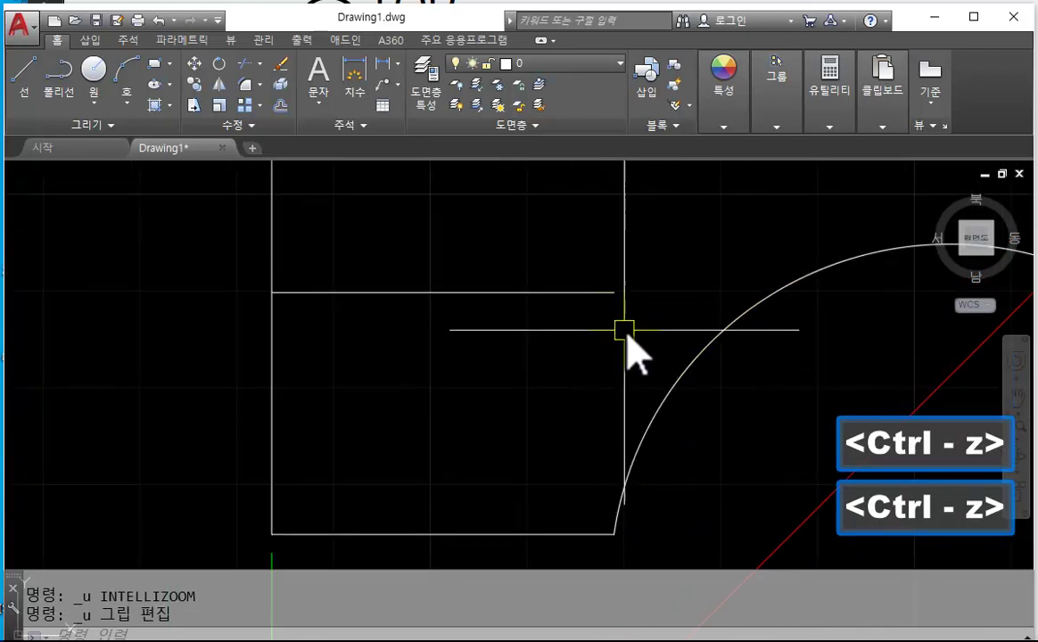
{"action": "middle_click_drag", "start_coordinate": [660, 349], "coordinate": [646, 355]}
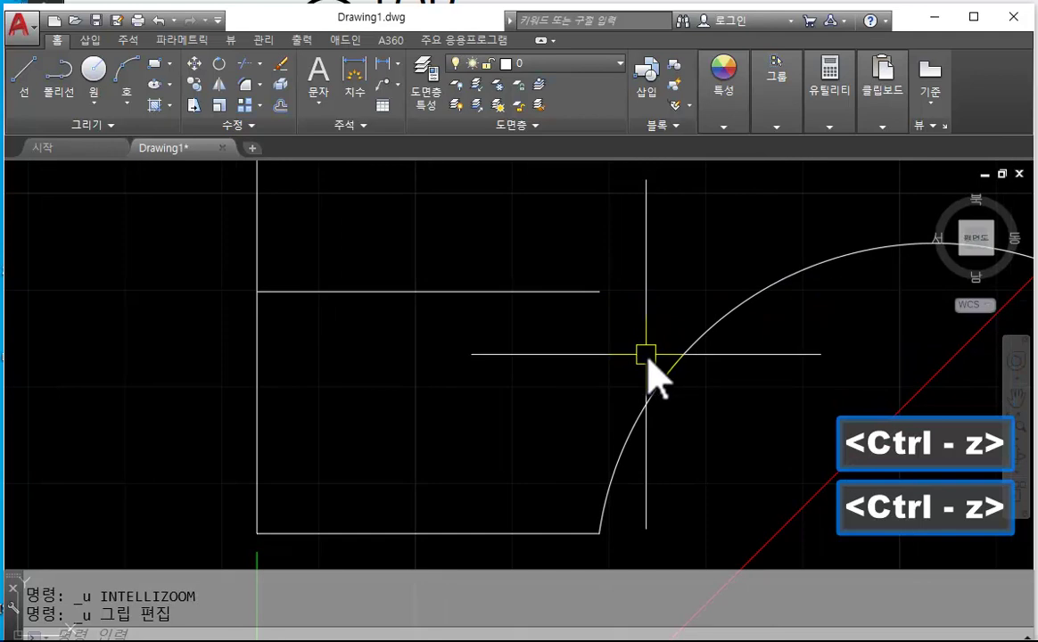
- Switch to the text notes and add the line "연장 EX로 연장시켜주기"
{"action": "left_click", "coordinate": [1025, 323]}
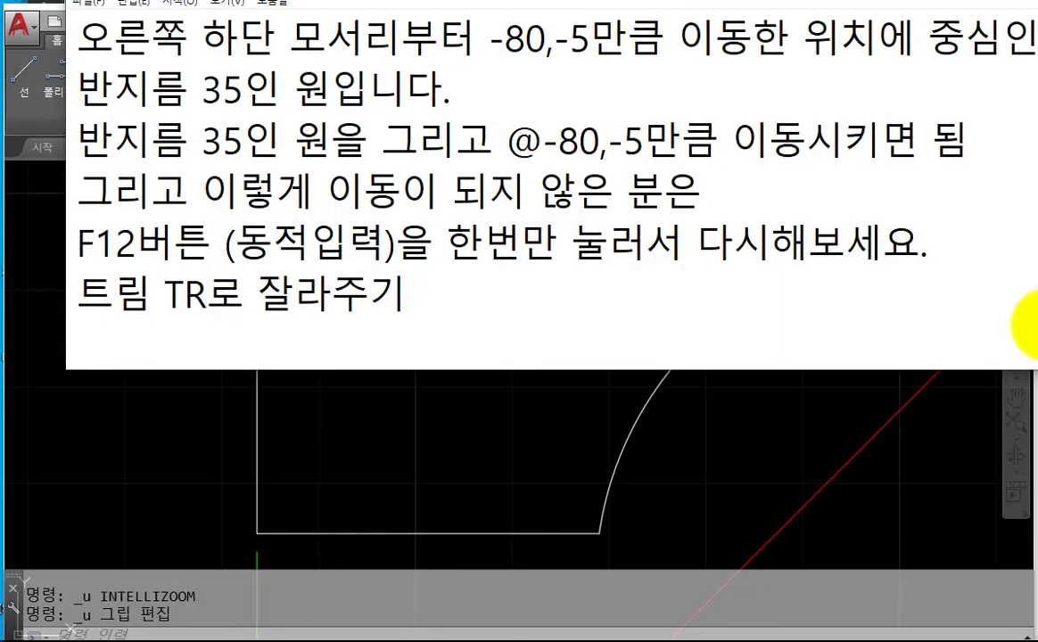
{"action": "type", "text": "연장"}
{"action": "key", "text": "Hangul"}
{"action": "type", "text": "EX"}
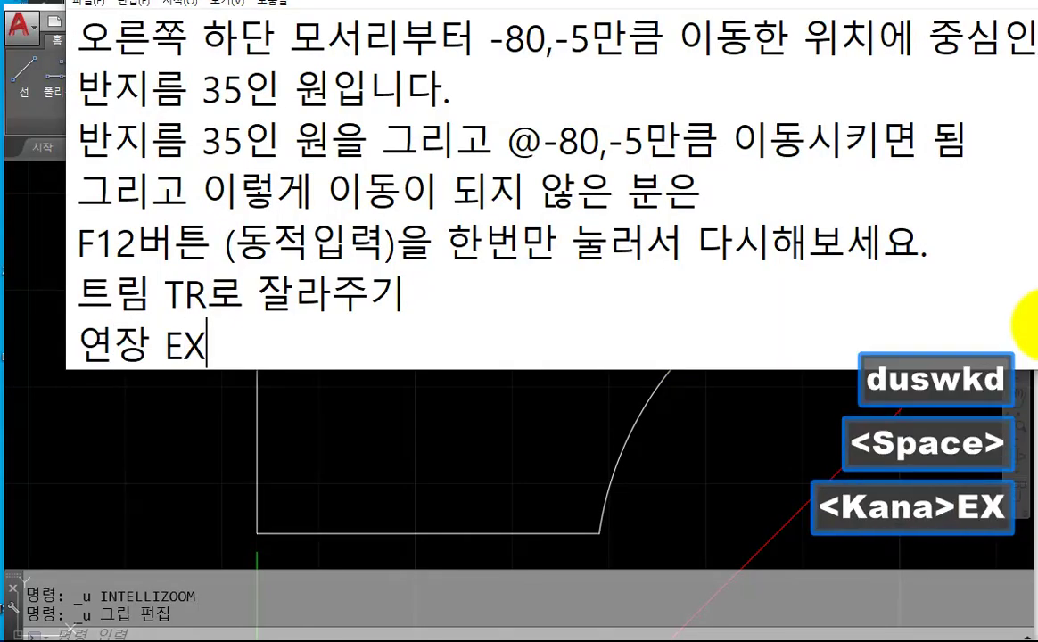
{"action": "key", "text": "Hangul"}
{"action": "type", "text": "로 연장ㅅ"}
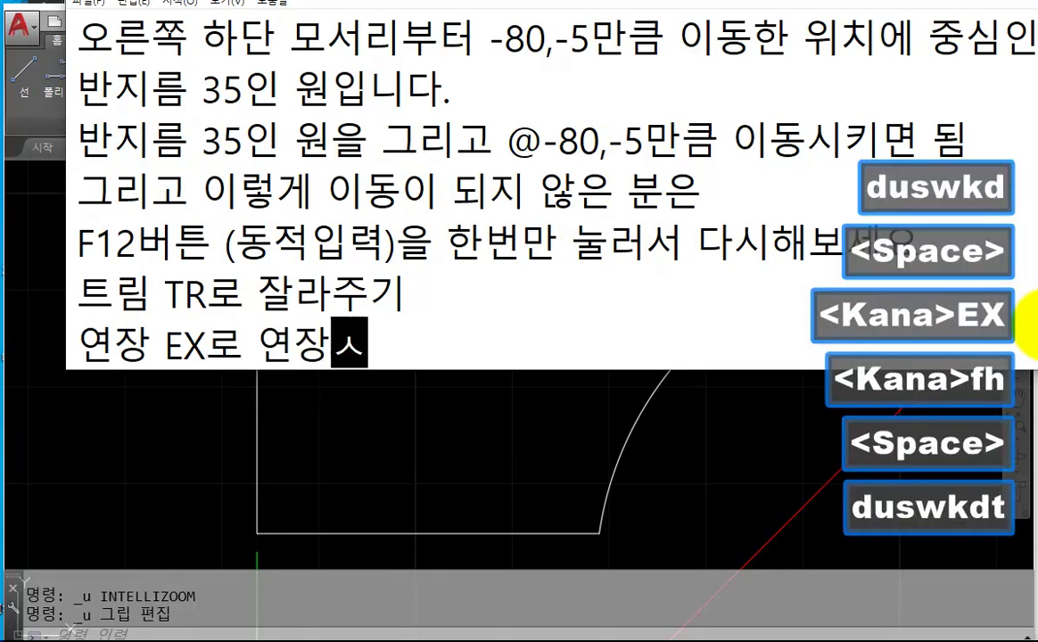
{"action": "type", "text": "켜죽"}
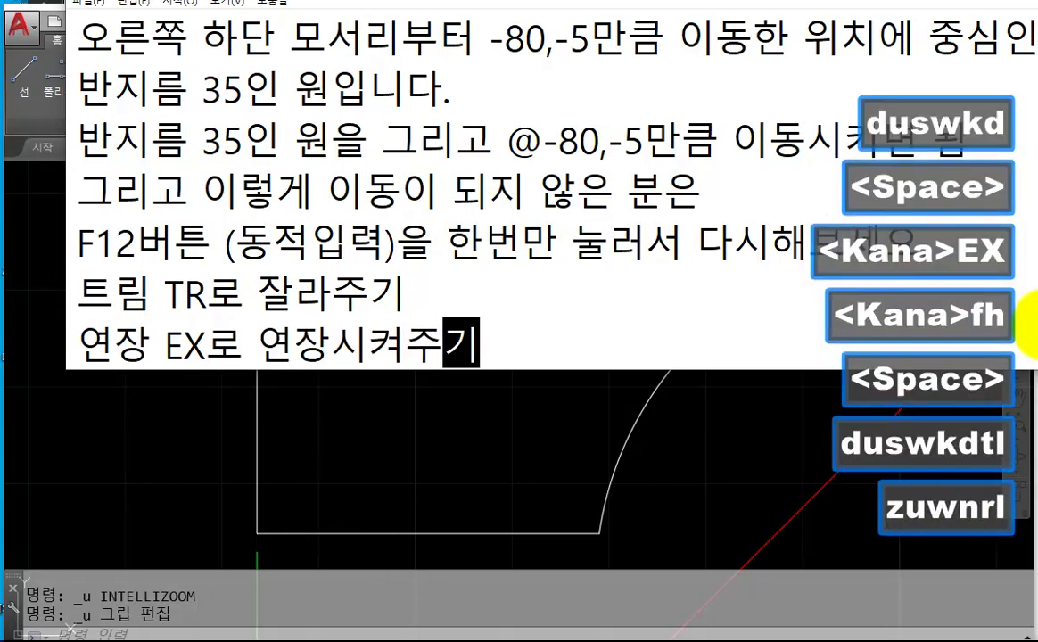
{"action": "key", "text": "Return"}
- Return to AutoCAD and extend the offset line's right end to the arc, using the arc as the boundary edge
{"action": "left_click", "coordinate": [1028, 361]}
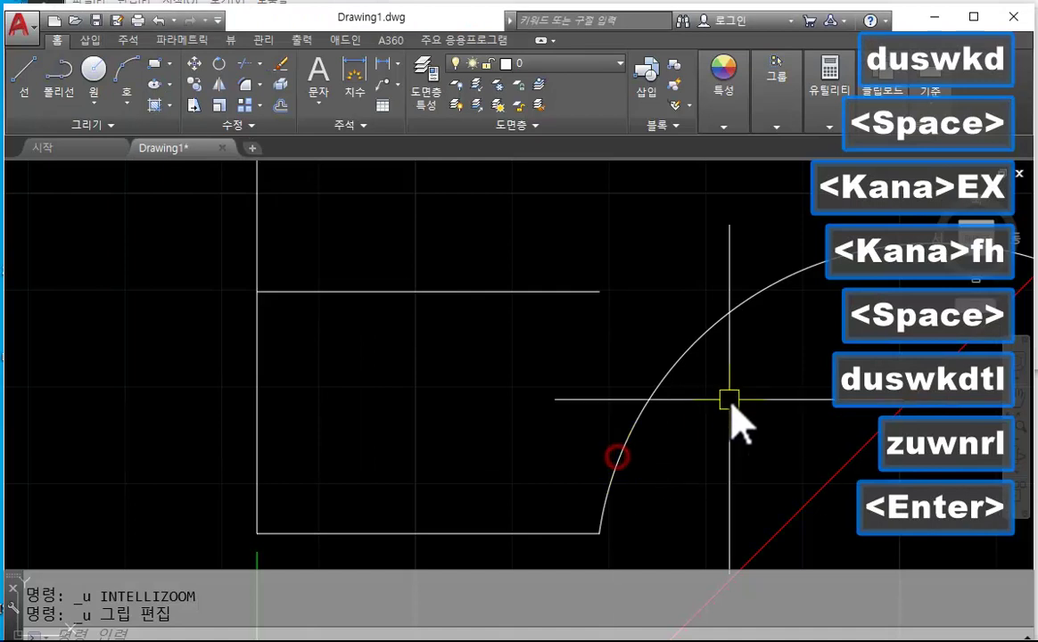
{"action": "scroll", "coordinate": [593, 412], "scroll_direction": "up", "scroll_amount": 3}
{"action": "type", "text": "ex"}
{"action": "key", "text": "space"}
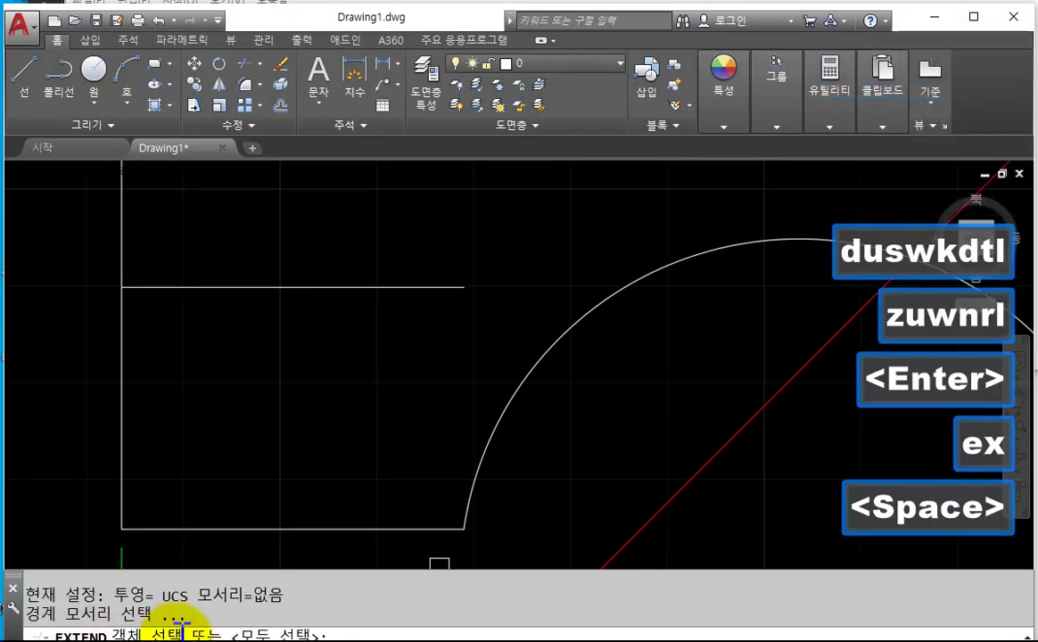
{"action": "left_click", "coordinate": [576, 336]}
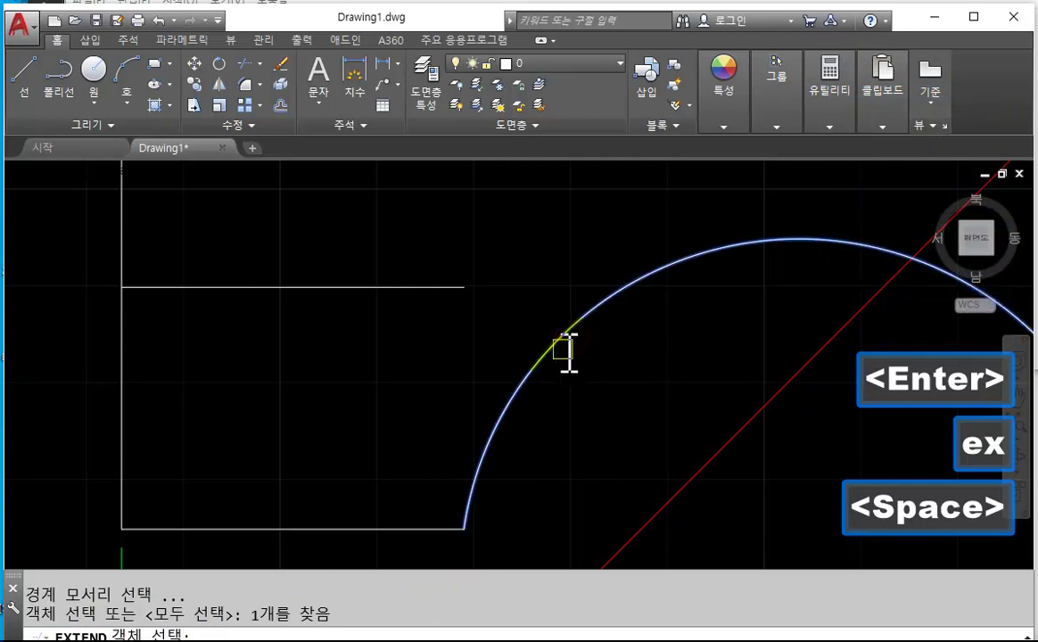
{"action": "key", "text": "space"}
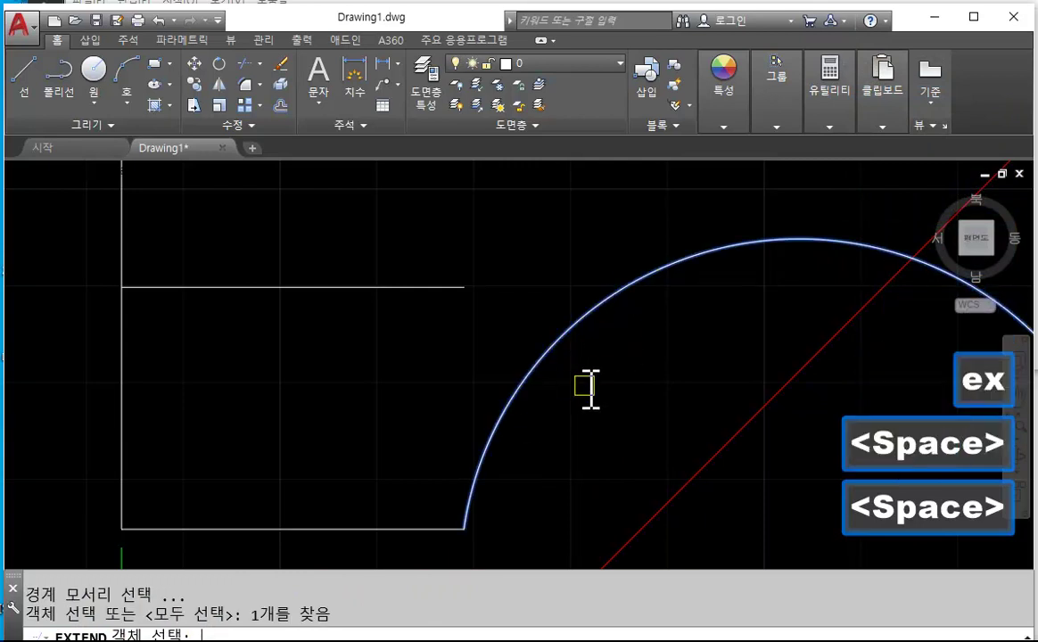
{"action": "left_click", "coordinate": [464, 287]}
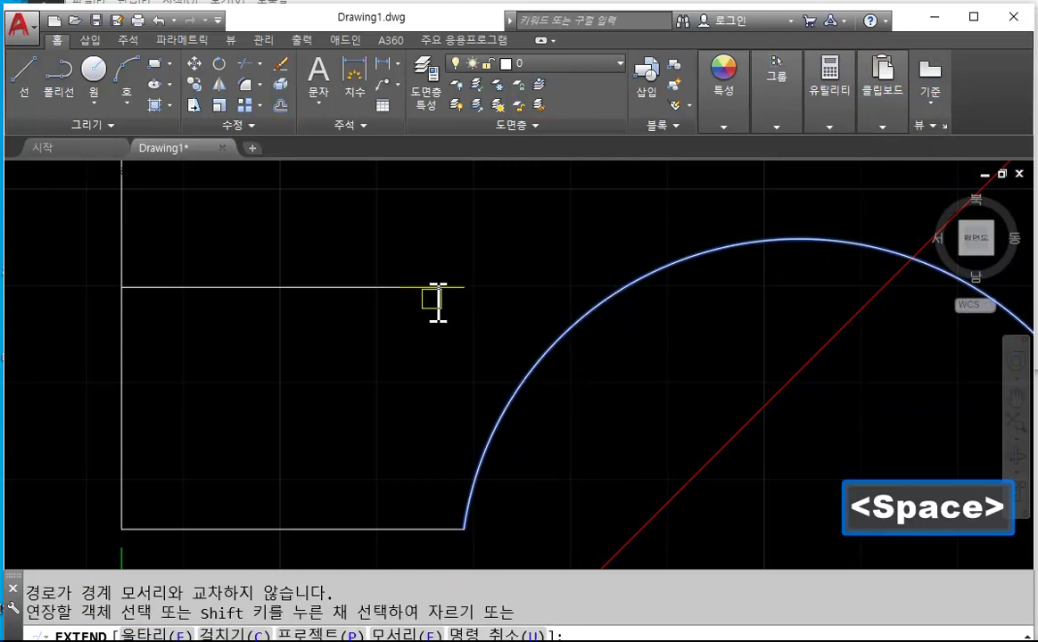
{"action": "key", "text": "Escape"}
- Add a vertical linear dimension from the front view's bottom-left corner to the extended line, placed outside the left edge
{"action": "scroll", "coordinate": [535, 392], "scroll_direction": "down", "scroll_amount": 5}
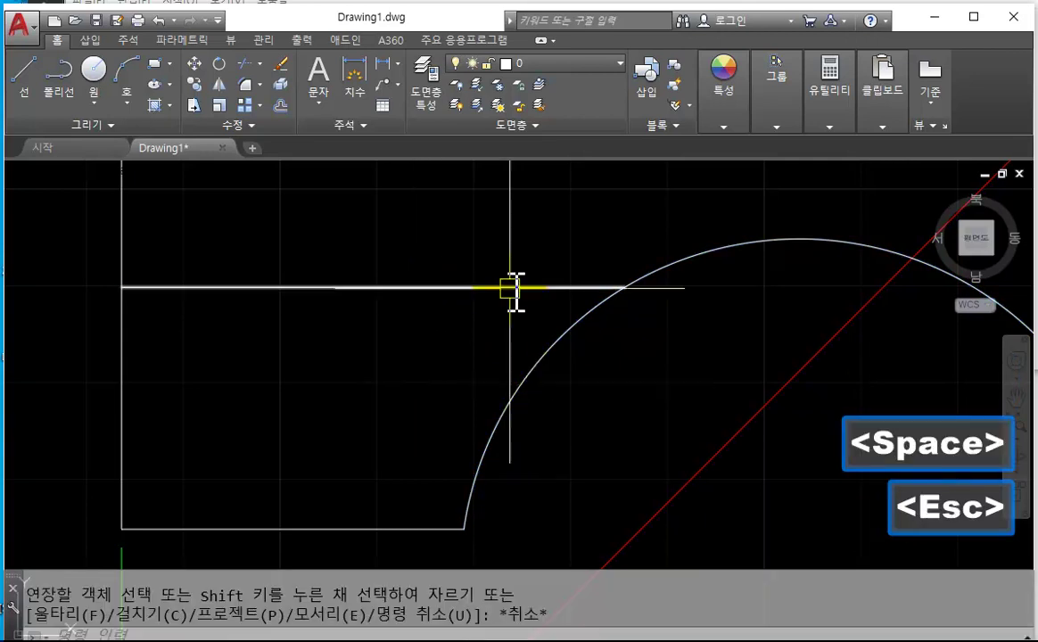
{"action": "type", "text": "d"}
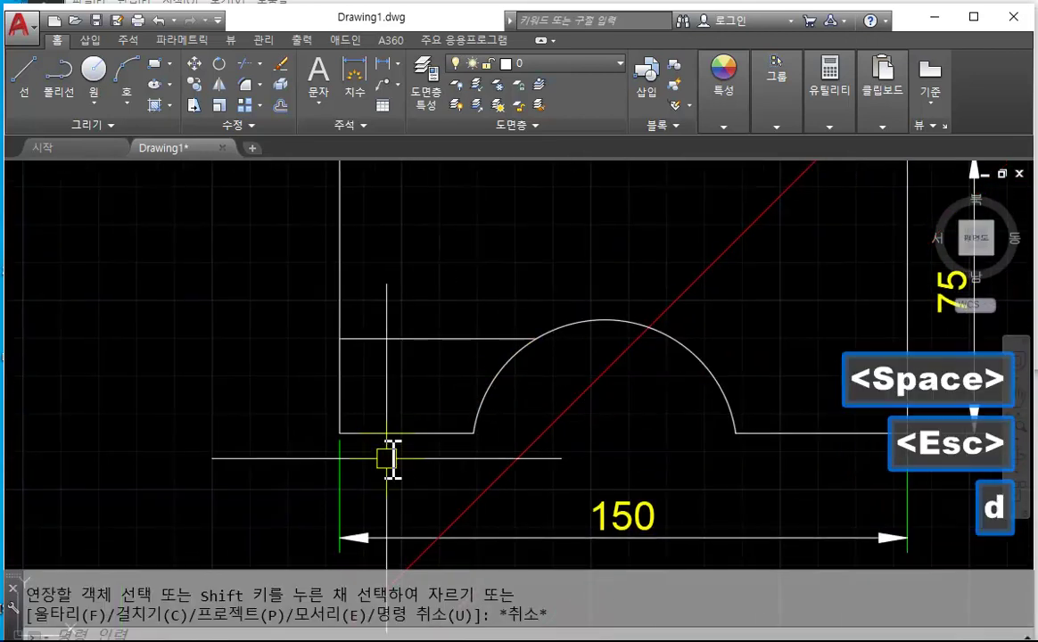
{"action": "type", "text": "li"}
{"action": "key", "text": "space"}
{"action": "left_click", "coordinate": [340, 434]}
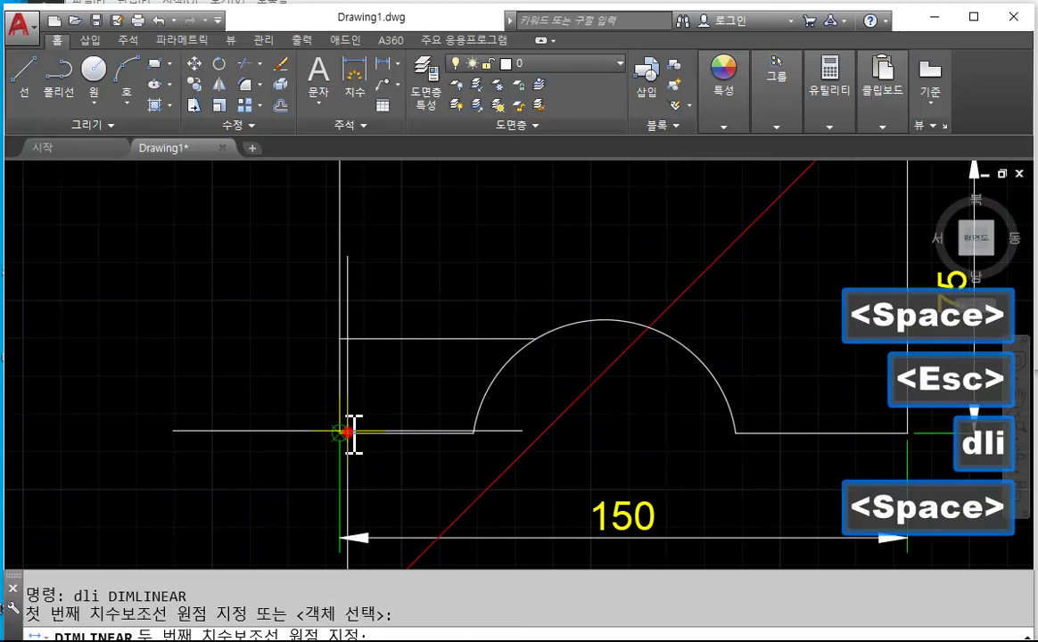
{"action": "left_click", "coordinate": [340, 340]}
{"action": "left_click", "coordinate": [295, 372]}
{"action": "key", "text": "Escape"}
{"action": "scroll", "coordinate": [332, 412], "scroll_direction": "down", "scroll_amount": 3}
{"action": "scroll", "coordinate": [363, 415], "scroll_direction": "up", "scroll_amount": 2}
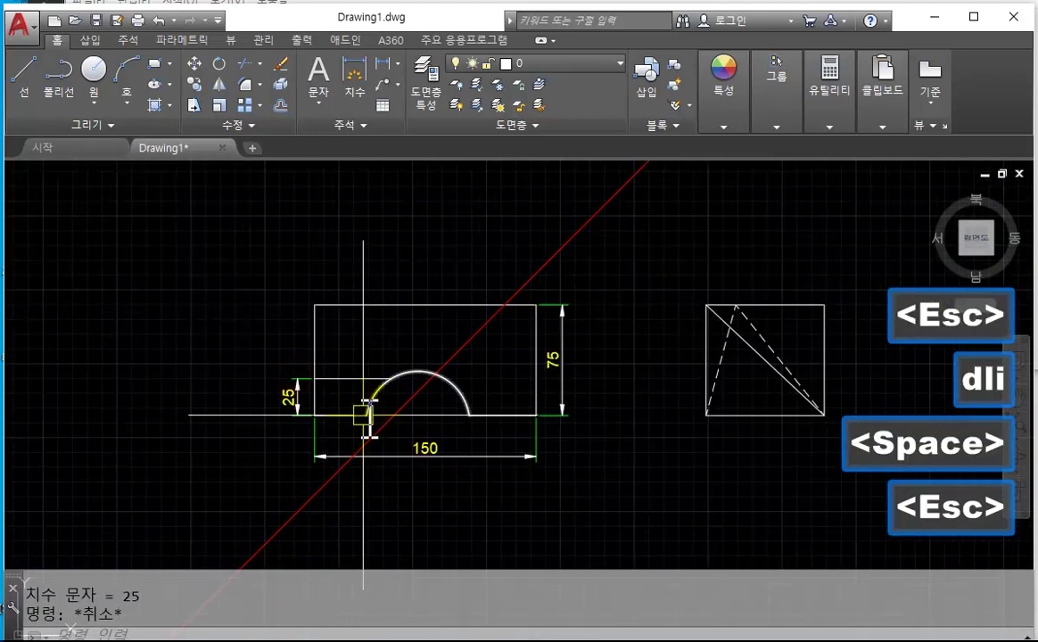
{"action": "scroll", "coordinate": [542, 394], "scroll_direction": "down", "scroll_amount": 1}
{"action": "scroll", "coordinate": [538, 505], "scroll_direction": "up", "scroll_amount": 1}
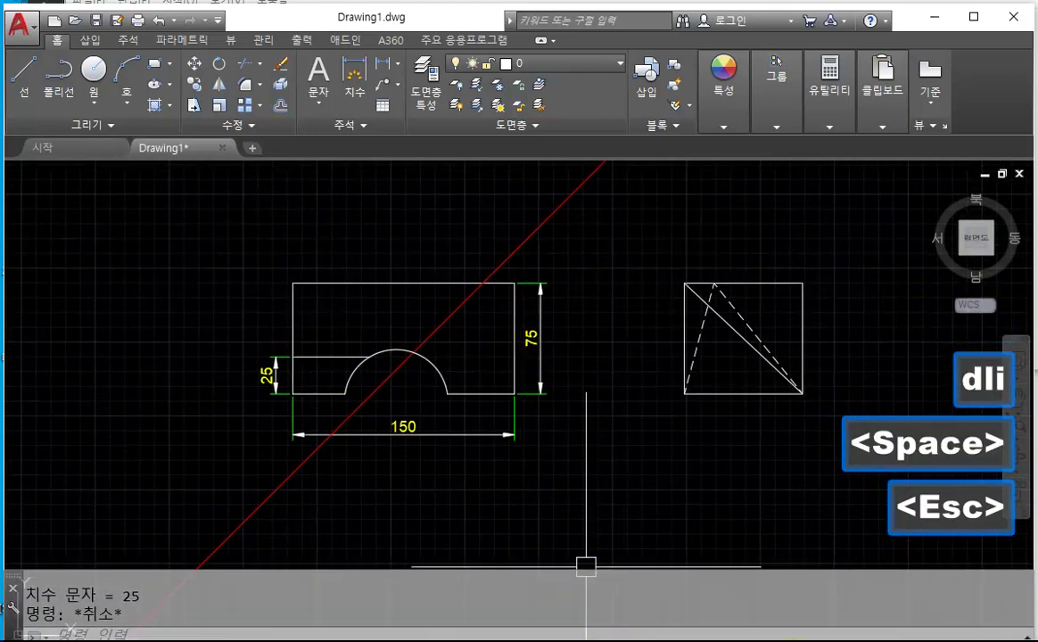
- Switch to the reference drawing and examine the front view's line above the arc cutout's left side alongside the right view
{"action": "key", "text": "alt+Tab"}
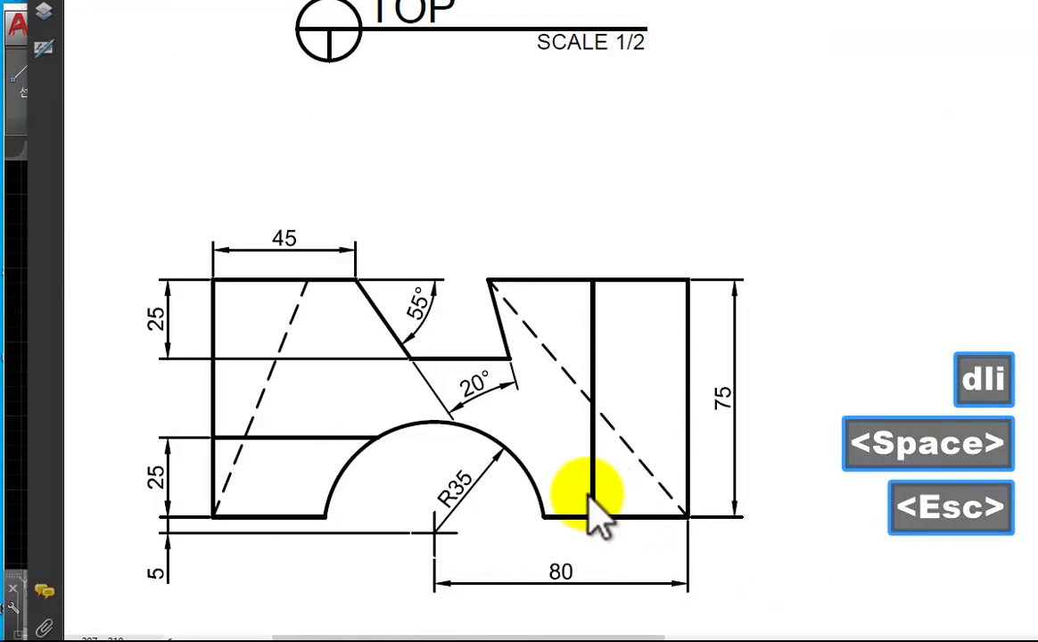
{"action": "scroll", "coordinate": [528, 482], "scroll_direction": "down", "scroll_amount": 2}
{"action": "scroll", "coordinate": [528, 482], "scroll_direction": "up", "scroll_amount": 1}
{"action": "key", "text": "ctrl"}
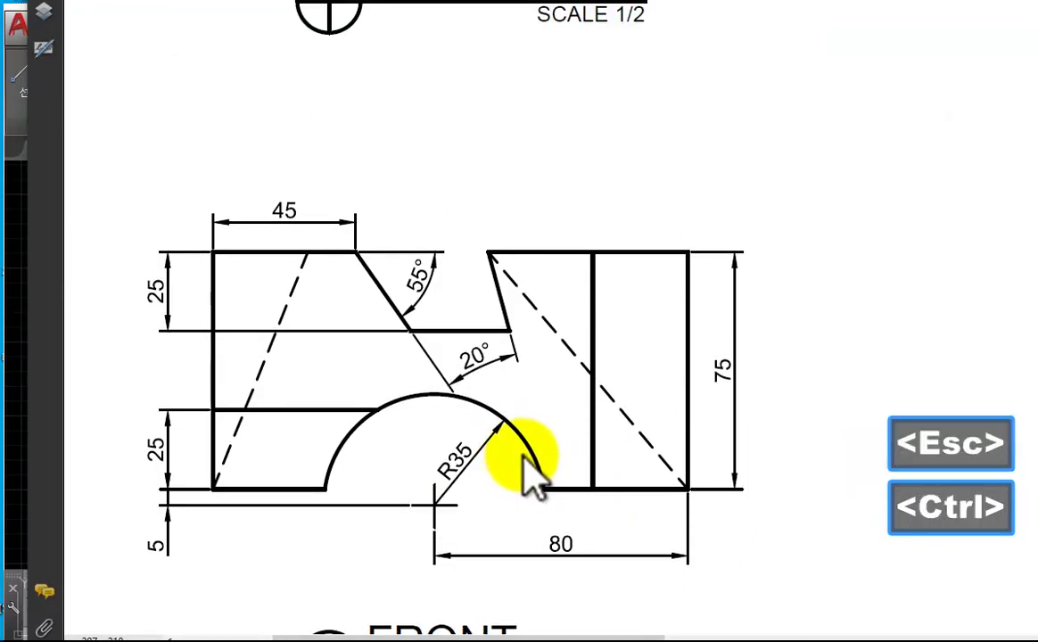
{"action": "scroll", "coordinate": [528, 482], "scroll_direction": "down", "scroll_amount": 3, "text": "ctrl"}
{"action": "scroll", "coordinate": [528, 482], "scroll_direction": "up", "scroll_amount": 2, "text": "ctrl"}
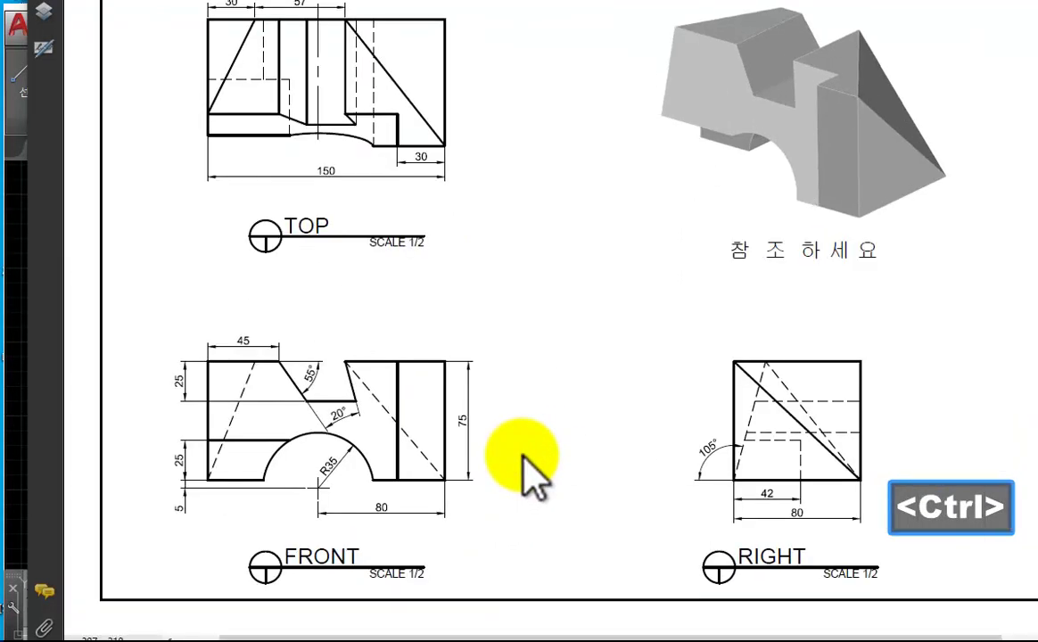
{"action": "scroll", "coordinate": [529, 482], "scroll_direction": "up", "scroll_amount": 1, "text": "ctrl"}
{"action": "scroll", "coordinate": [524, 459], "scroll_direction": "down", "scroll_amount": 1, "text": "ctrl"}
{"action": "scroll", "coordinate": [525, 459], "scroll_direction": "up", "scroll_amount": 1, "text": "ctrl"}
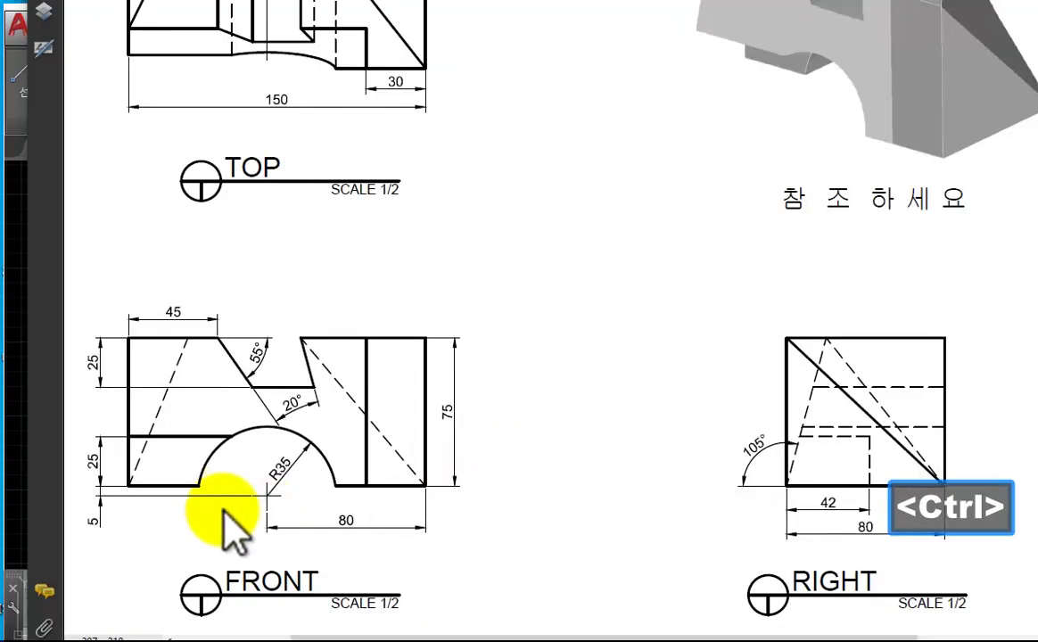
{"action": "key", "text": "ctrl"}
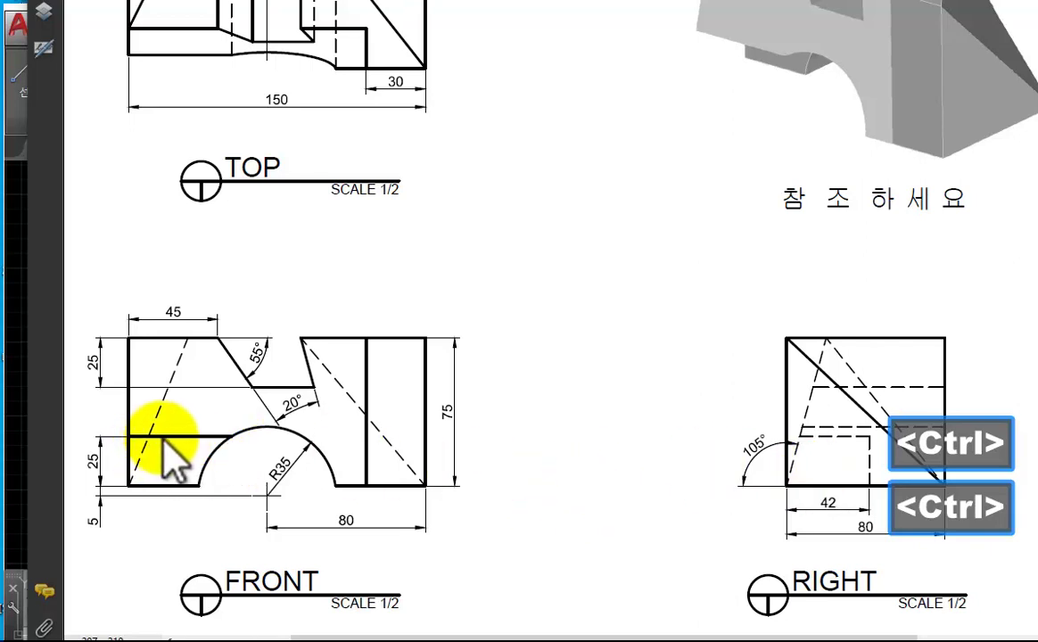
- Bring up the text notes and use their window's upper edge as a horizontal guide to compare heights between the reference's front and right views
{"action": "key", "text": "alt+Tab"}
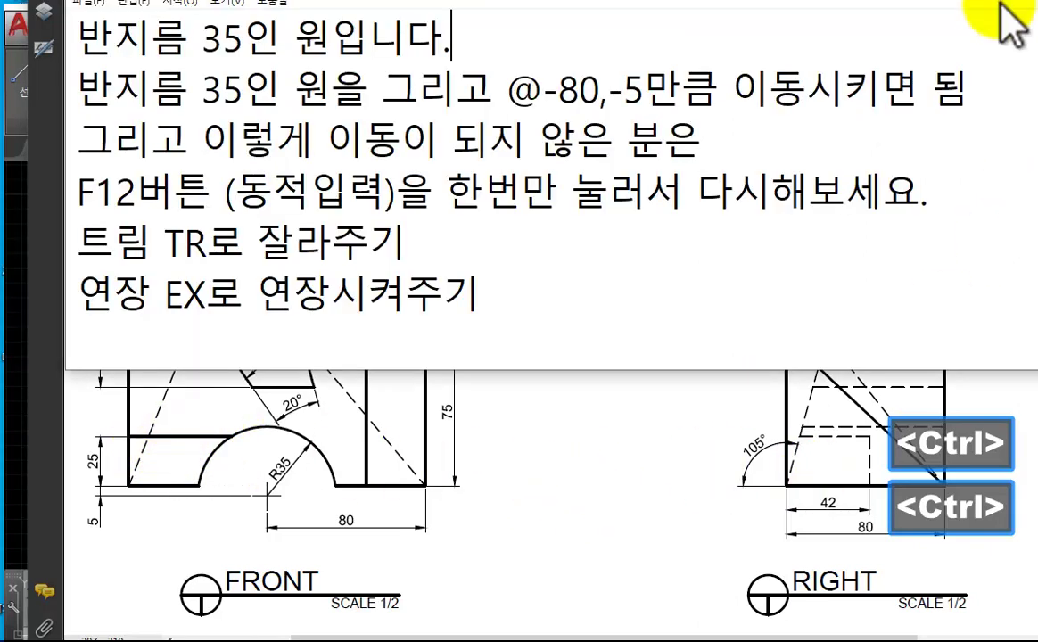
{"action": "mouse_move", "coordinate": [977, 8]}
{"action": "left_mouse_down"}
{"action": "mouse_move", "coordinate": [981, 281]}
{"action": "mouse_move", "coordinate": [946, 563]}
{"action": "mouse_move", "coordinate": [964, 540]}
{"action": "mouse_move", "coordinate": [945, 495]}
{"action": "mouse_move", "coordinate": [950, 441]}
{"action": "mouse_move", "coordinate": [950, 463]}
{"action": "left_mouse_up"}
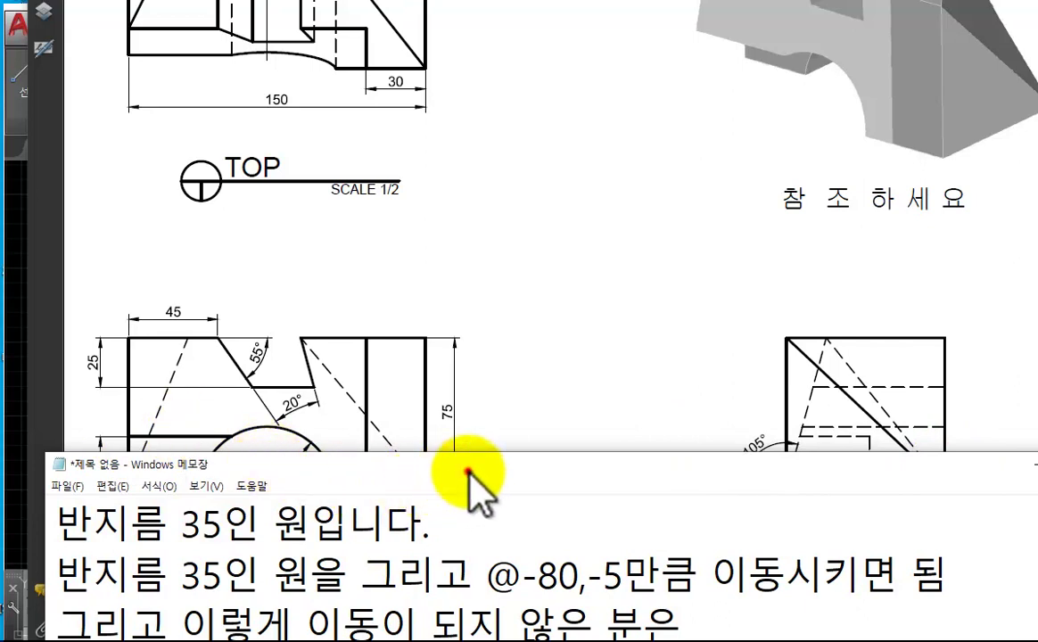
{"action": "left_click_drag", "start_coordinate": [468, 473], "coordinate": [467, 459]}
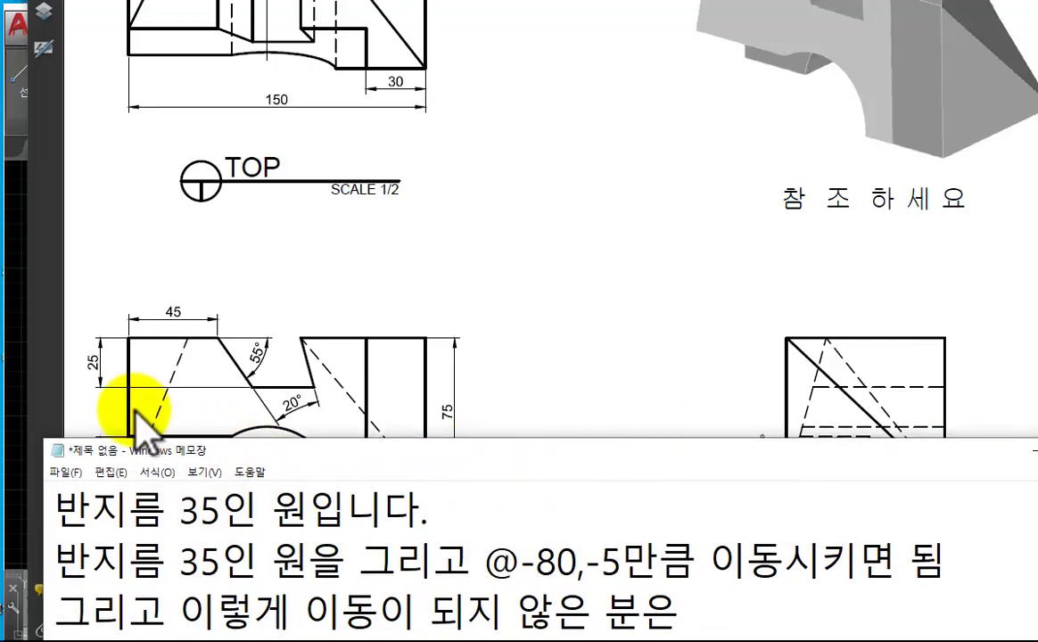
{"action": "mouse_move", "coordinate": [876, 451]}
{"action": "left_mouse_down"}
{"action": "mouse_move", "coordinate": [852, 461]}
{"action": "mouse_move", "coordinate": [896, 449]}
{"action": "mouse_move", "coordinate": [874, 529]}
{"action": "left_mouse_up"}
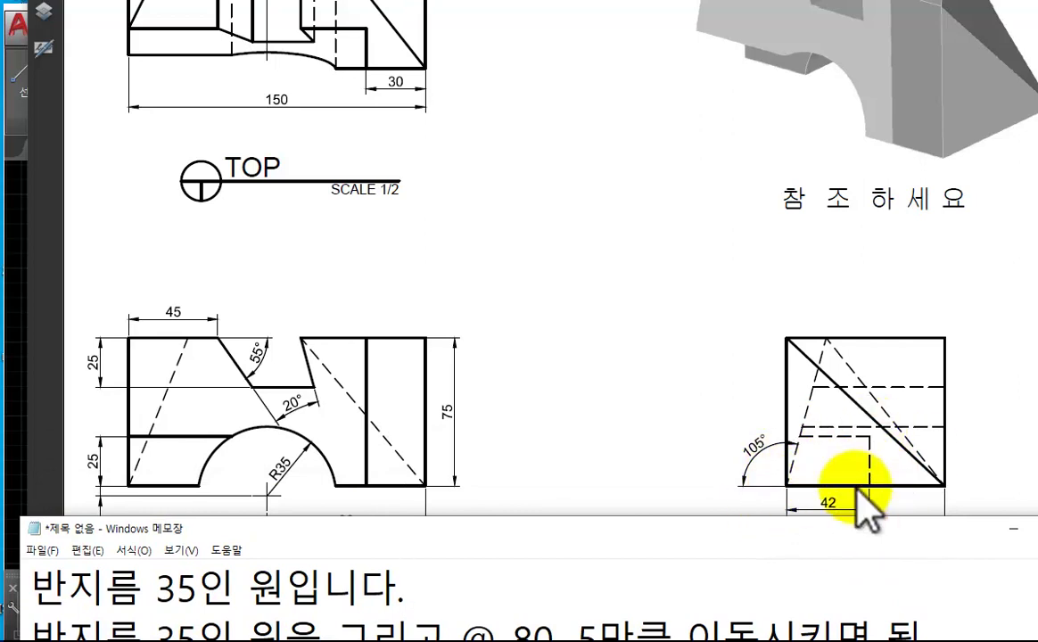
{"action": "mouse_move", "coordinate": [415, 529]}
{"action": "left_mouse_down"}
{"action": "mouse_move", "coordinate": [450, 516]}
{"action": "mouse_move", "coordinate": [469, 477]}
{"action": "left_mouse_up"}
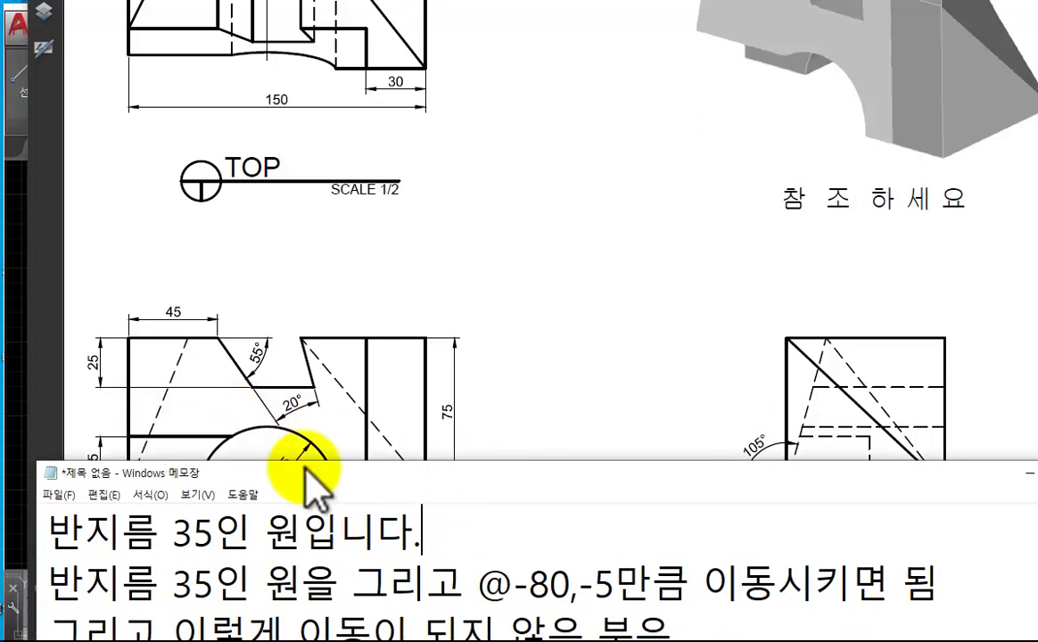
{"action": "mouse_move", "coordinate": [364, 475]}
{"action": "left_mouse_down"}
{"action": "mouse_move", "coordinate": [359, 441]}
{"action": "mouse_move", "coordinate": [372, 440]}
{"action": "mouse_move", "coordinate": [390, 515]}
{"action": "left_mouse_up"}
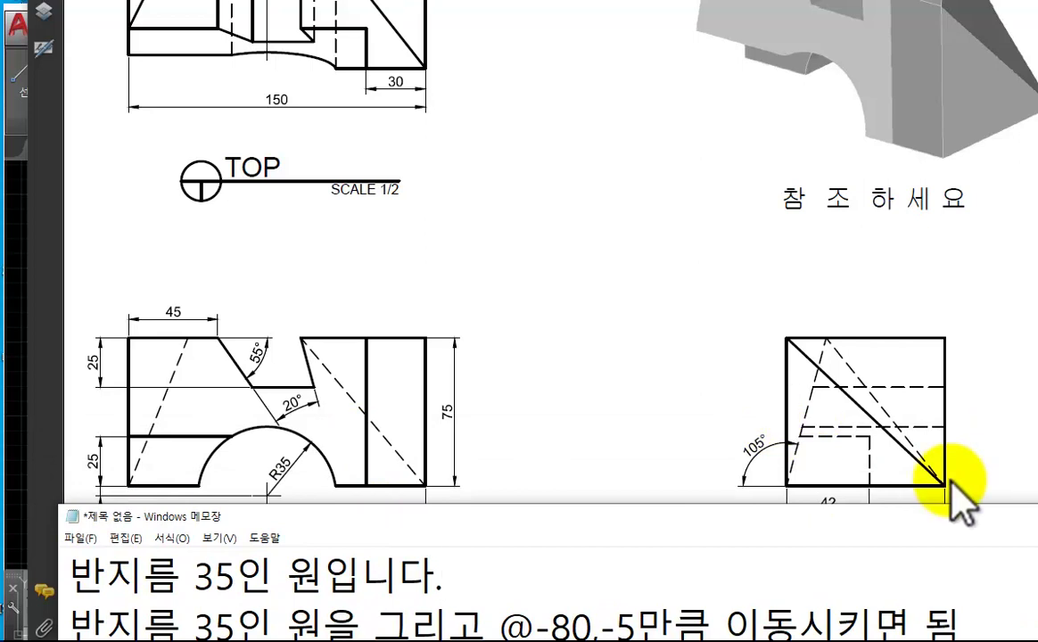
{"action": "left_click_drag", "start_coordinate": [937, 522], "coordinate": [1004, 147]}
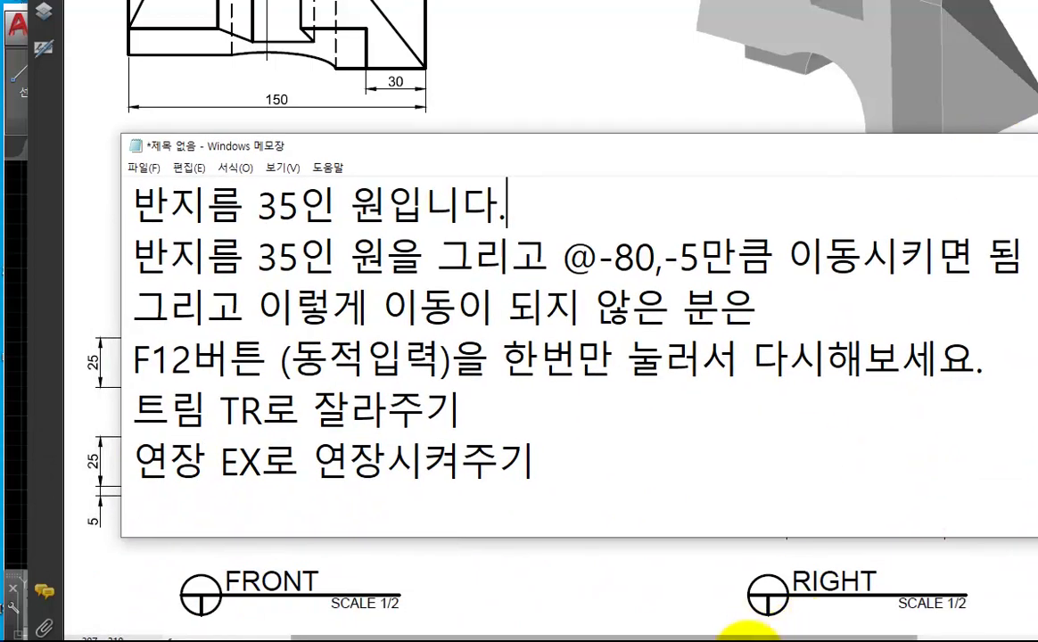
- Return to AutoCAD and draw a horizontal construction line through the point where the front view's inner line meets the arc
{"action": "left_click", "coordinate": [749, 635]}
{"action": "type", "text": "xl"}
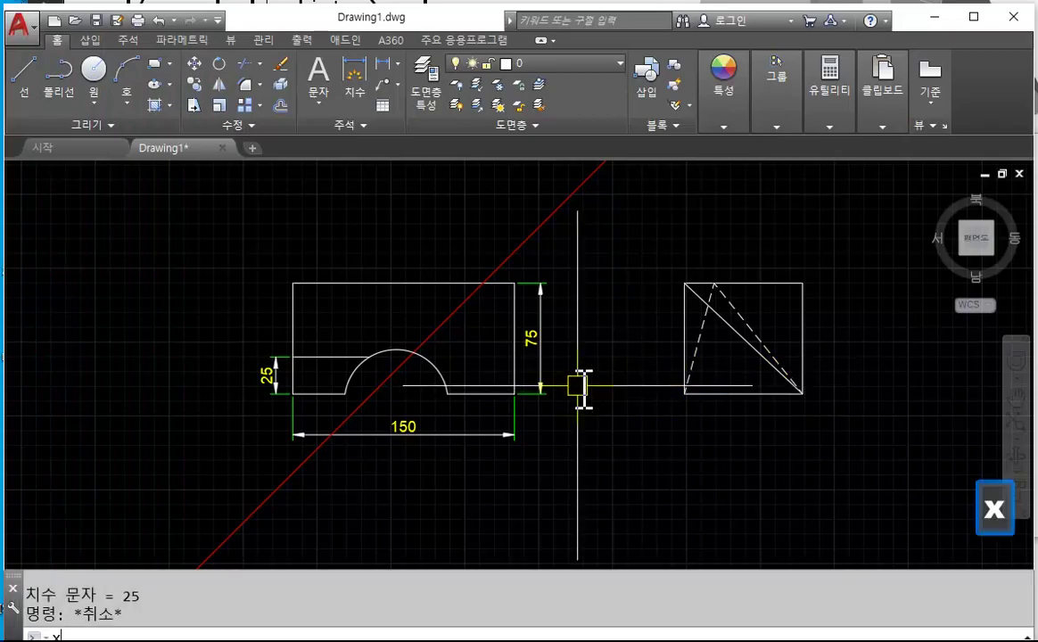
{"action": "key", "text": "space"}
{"action": "type", "text": "h"}
{"action": "key", "text": "space"}
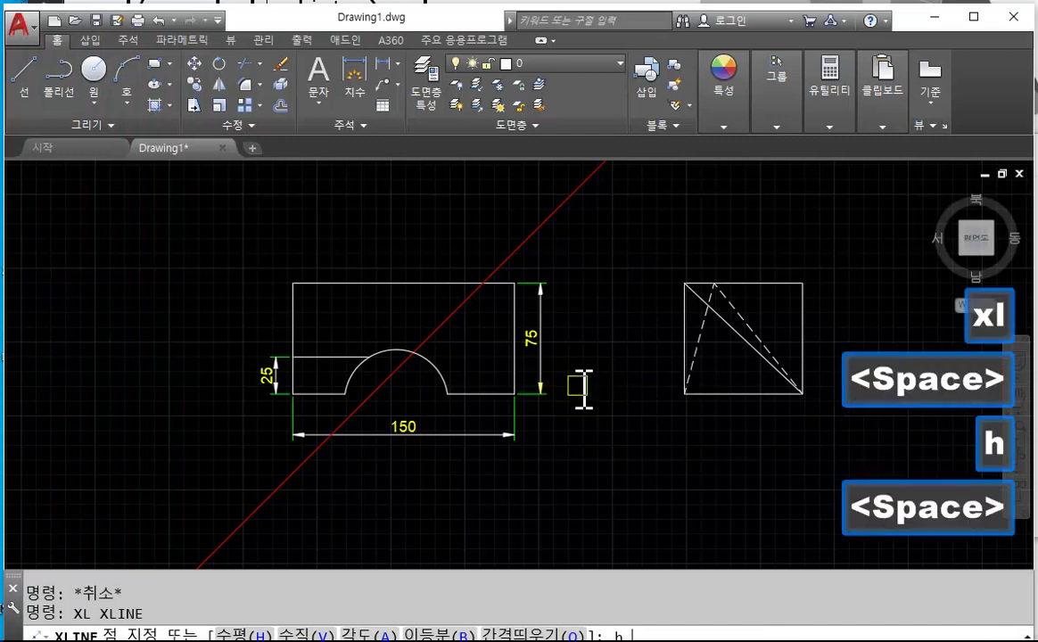
{"action": "scroll", "coordinate": [384, 355], "scroll_direction": "up", "scroll_amount": 6}
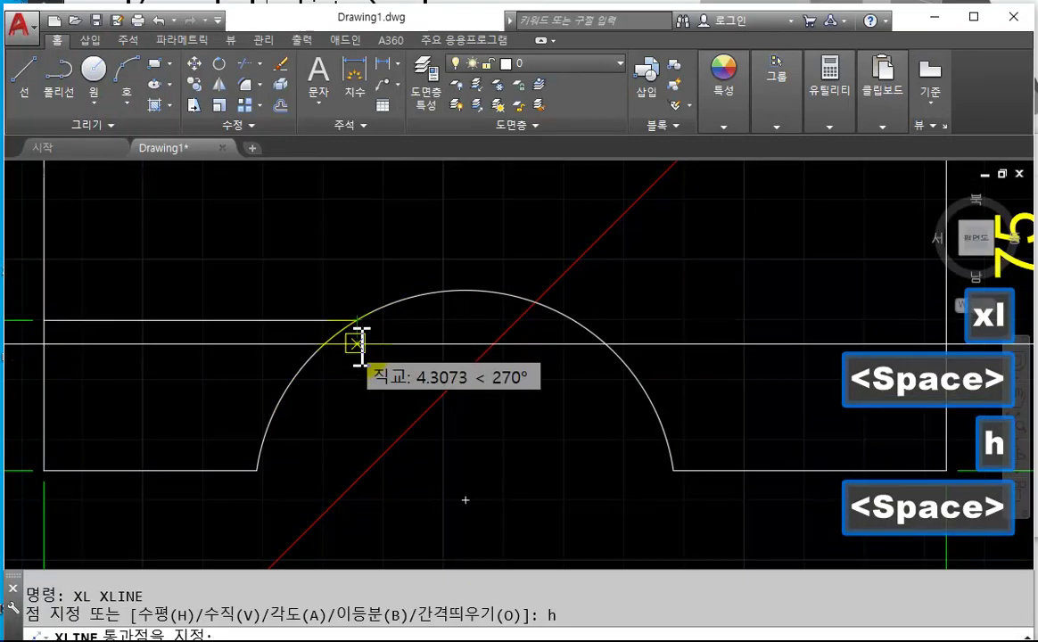
{"action": "left_click", "coordinate": [365, 321]}
{"action": "scroll", "coordinate": [369, 369], "scroll_direction": "down", "scroll_amount": 6}
{"action": "key", "text": "Escape"}
{"action": "scroll", "coordinate": [600, 425], "scroll_direction": "up", "scroll_amount": 6}
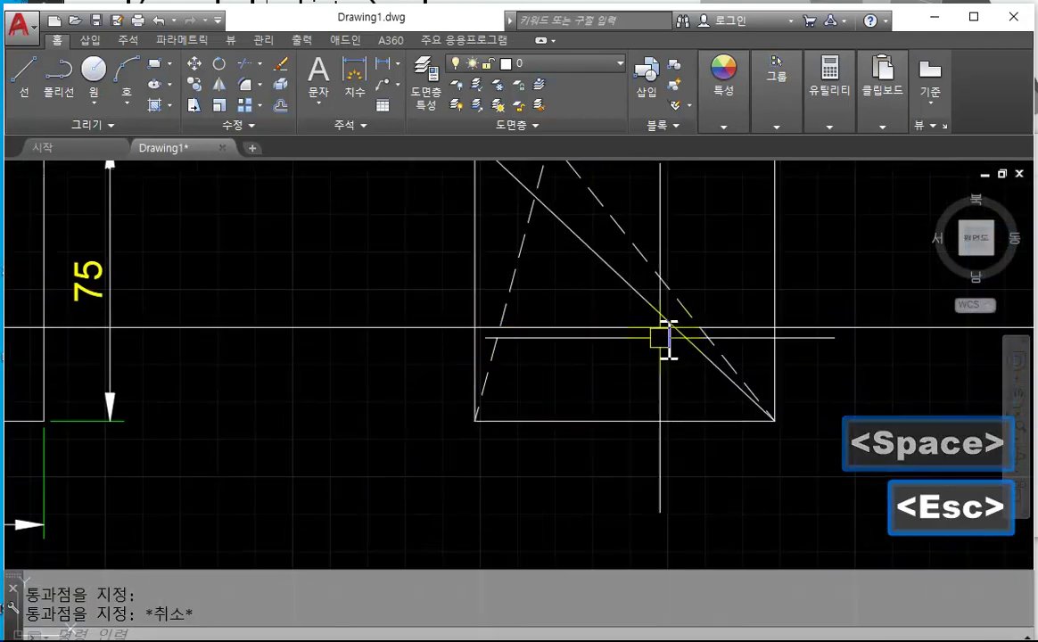
- Check the right view in the reference, then in AutoCAD offset the right view's left edge 42 mm inward
{"action": "key", "text": "alt+Tab"}
{"action": "key", "text": "Escape"}
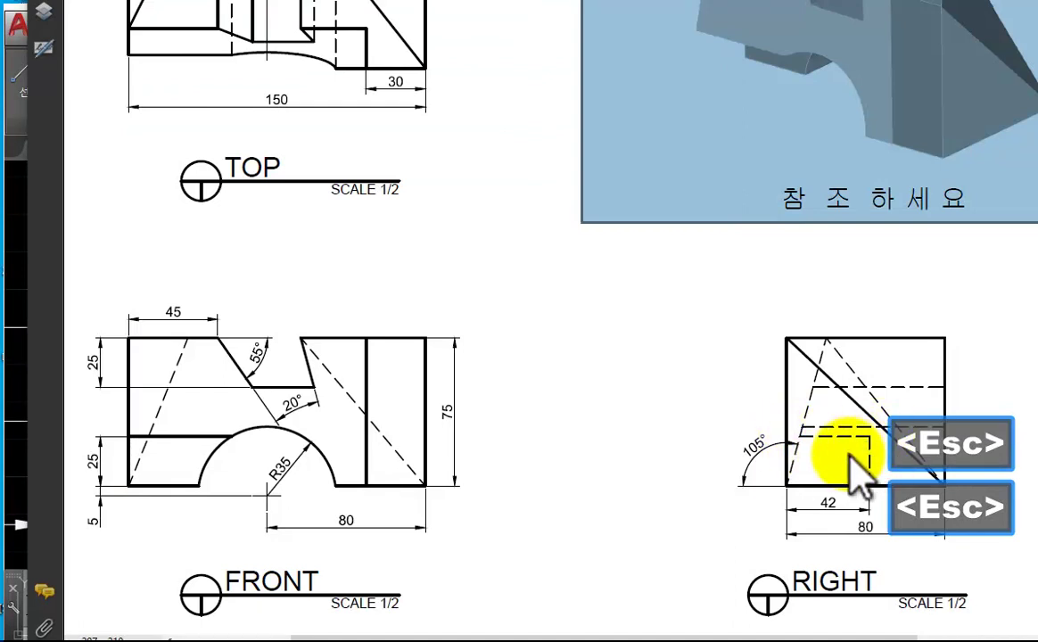
{"action": "left_click", "coordinate": [849, 455]}
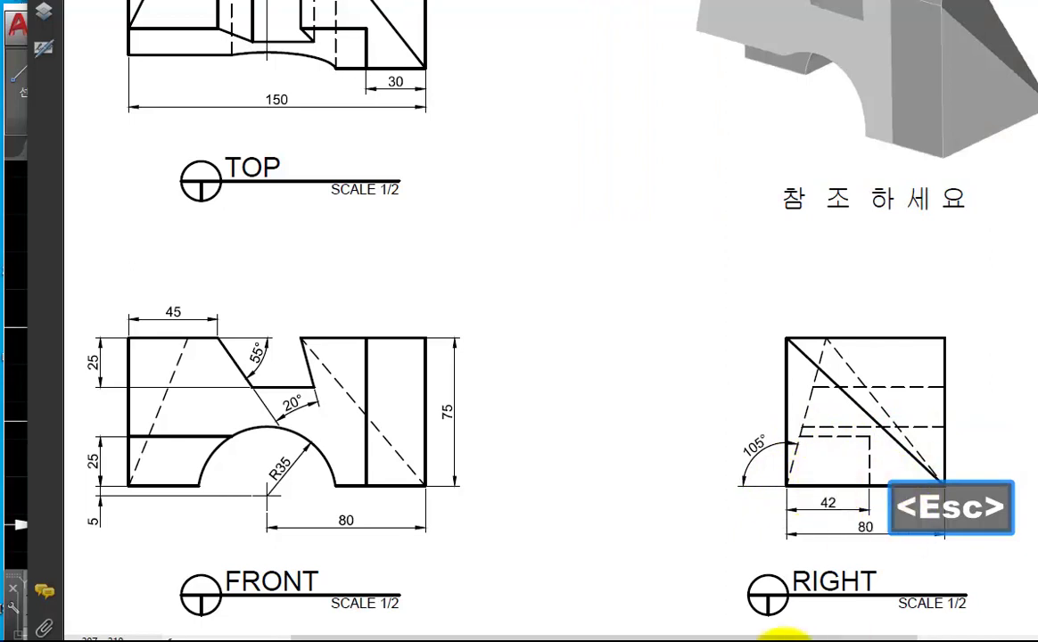
{"action": "left_click", "coordinate": [776, 634]}
{"action": "key", "text": "o"}
{"action": "key", "text": "space"}
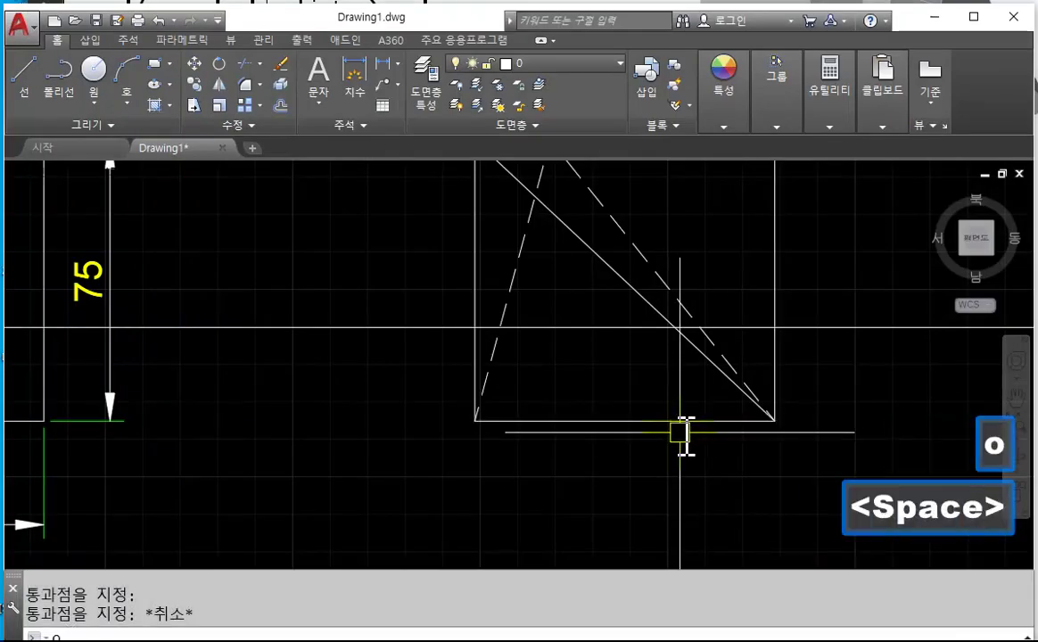
{"action": "type", "text": "42"}
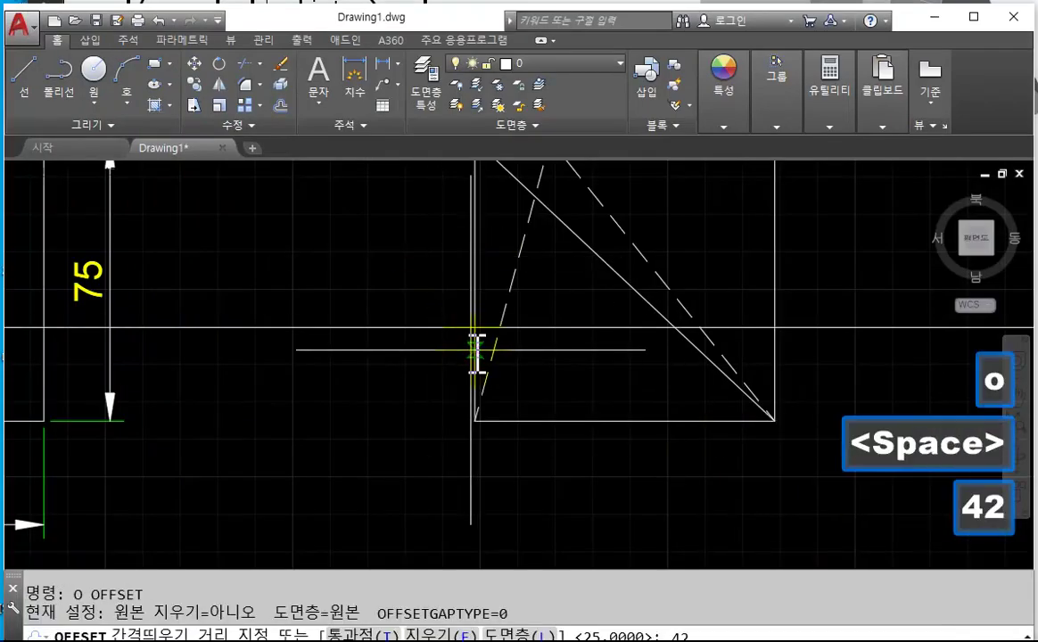
{"action": "key", "text": "space"}
{"action": "left_click", "coordinate": [474, 303]}
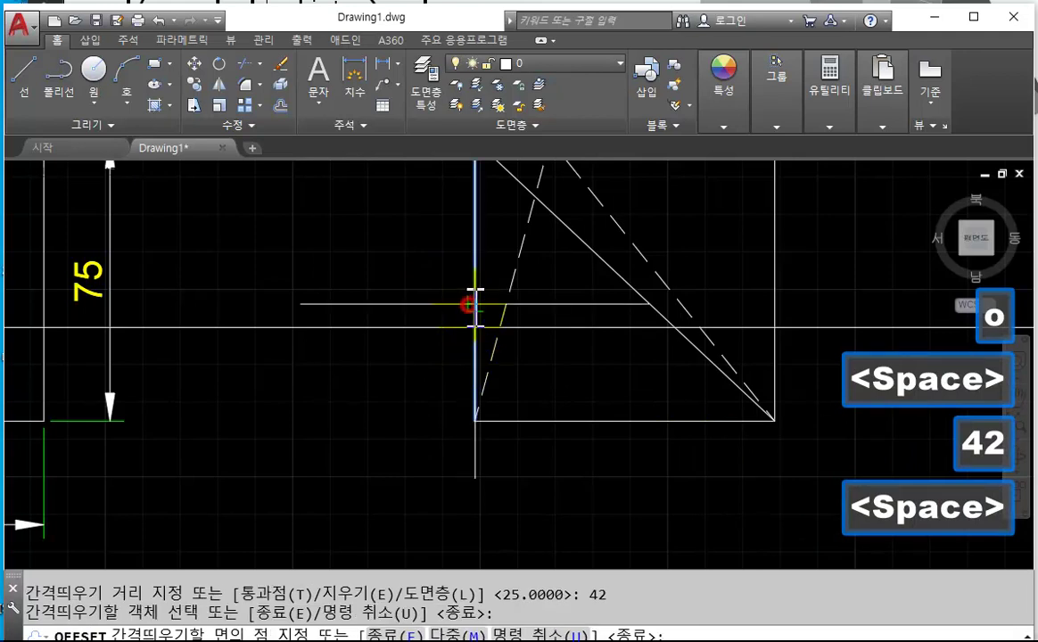
{"action": "left_click", "coordinate": [580, 317]}
{"action": "key", "text": "Escape"}
{"action": "middle_click_drag", "start_coordinate": [610, 406], "coordinate": [557, 433]}
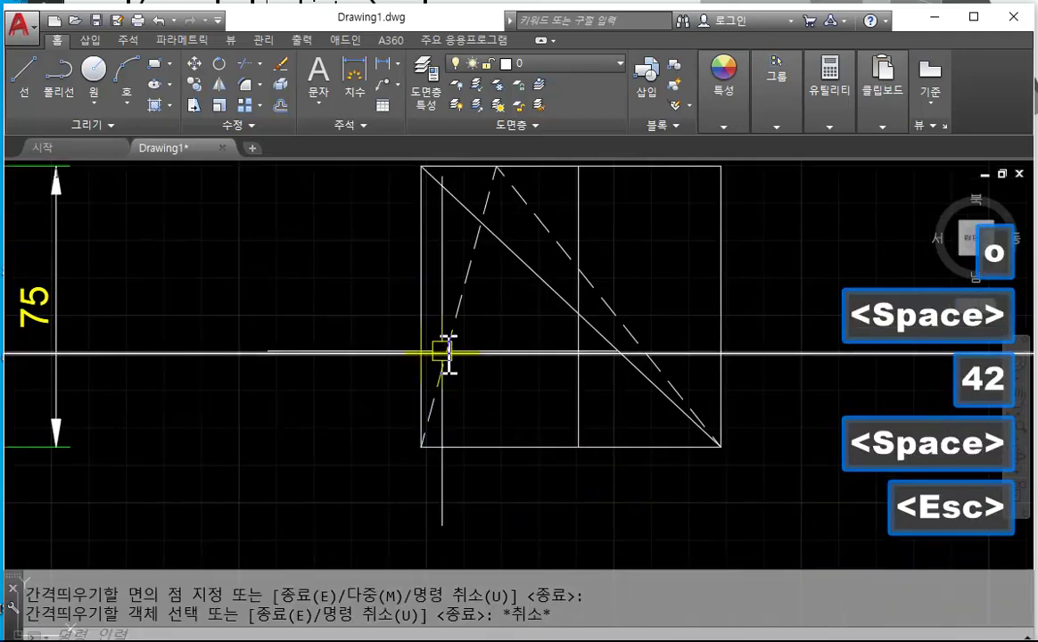
- Check the hidden lines of the right view in the reference drawing and return to AutoCAD
{"action": "left_click", "coordinate": [934, 16]}
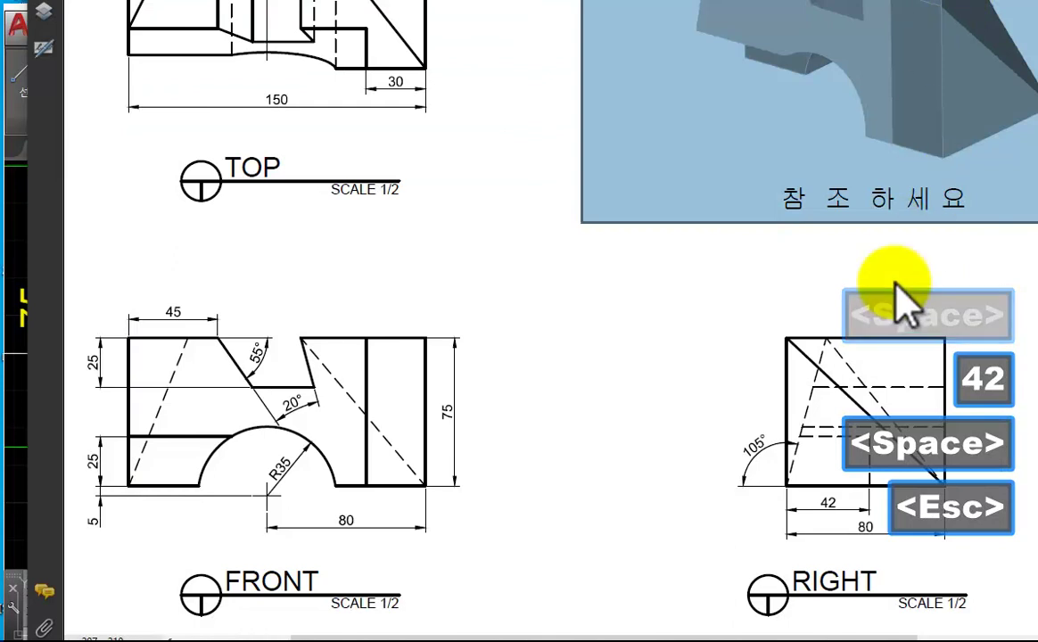
{"action": "left_click", "coordinate": [780, 333]}
{"action": "left_click", "coordinate": [803, 636]}
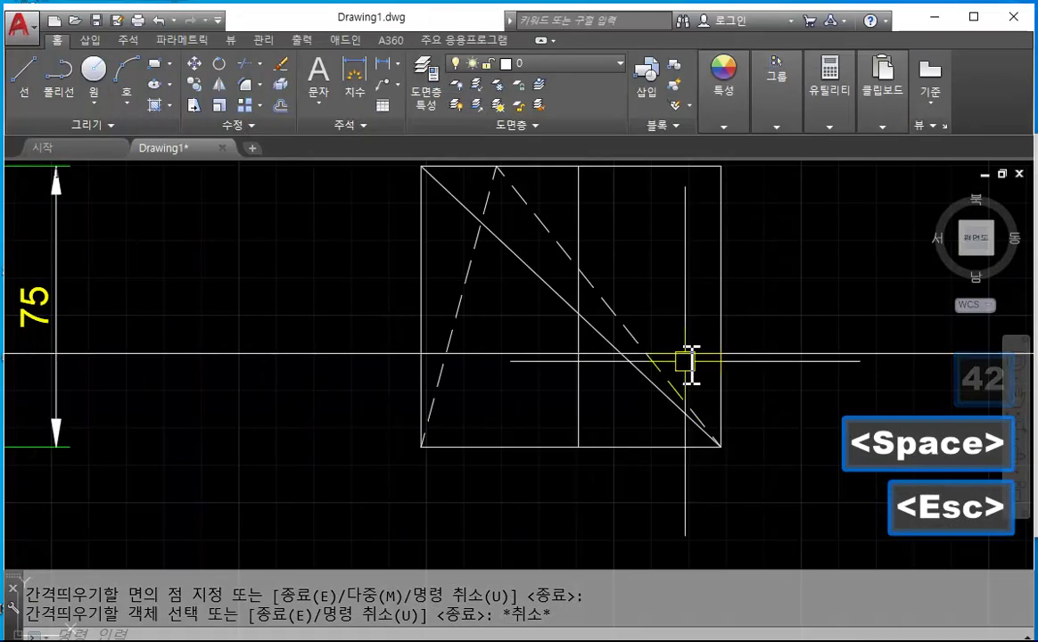